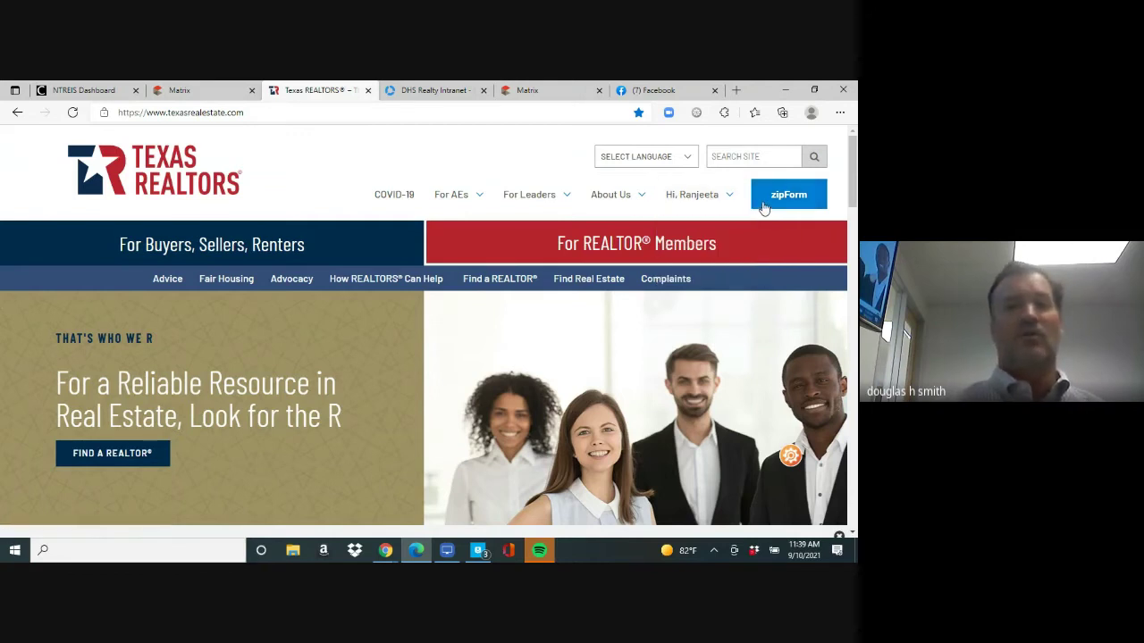
Sign out of the current member account and reload texasrealestate.com
{"action": "left_click", "coordinate": [707, 271]}
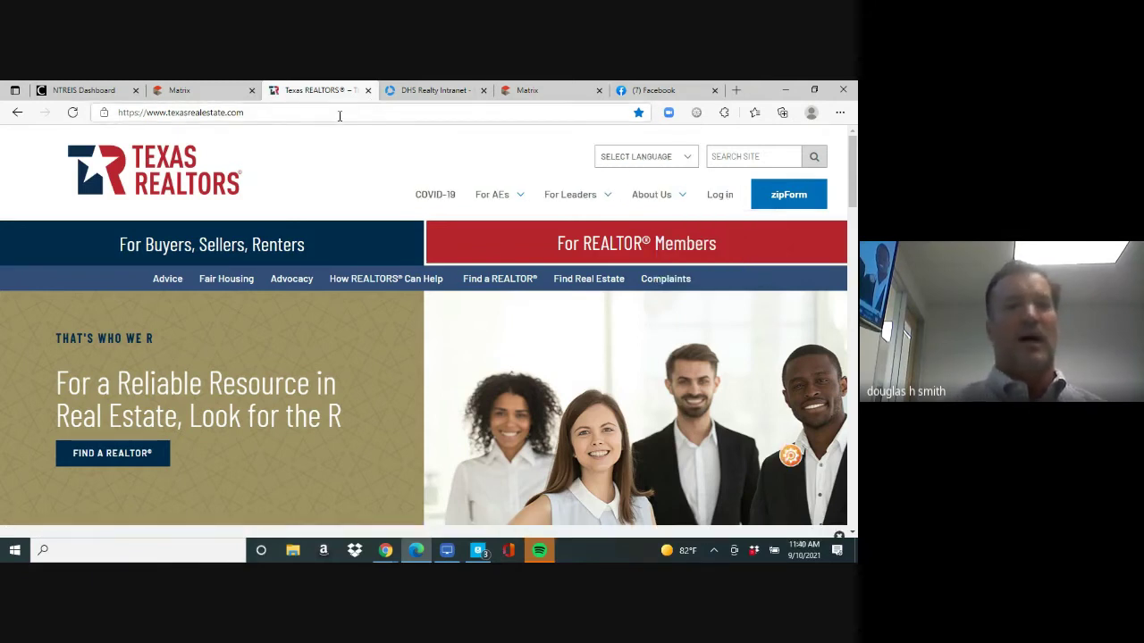
{"action": "left_click", "coordinate": [340, 115]}
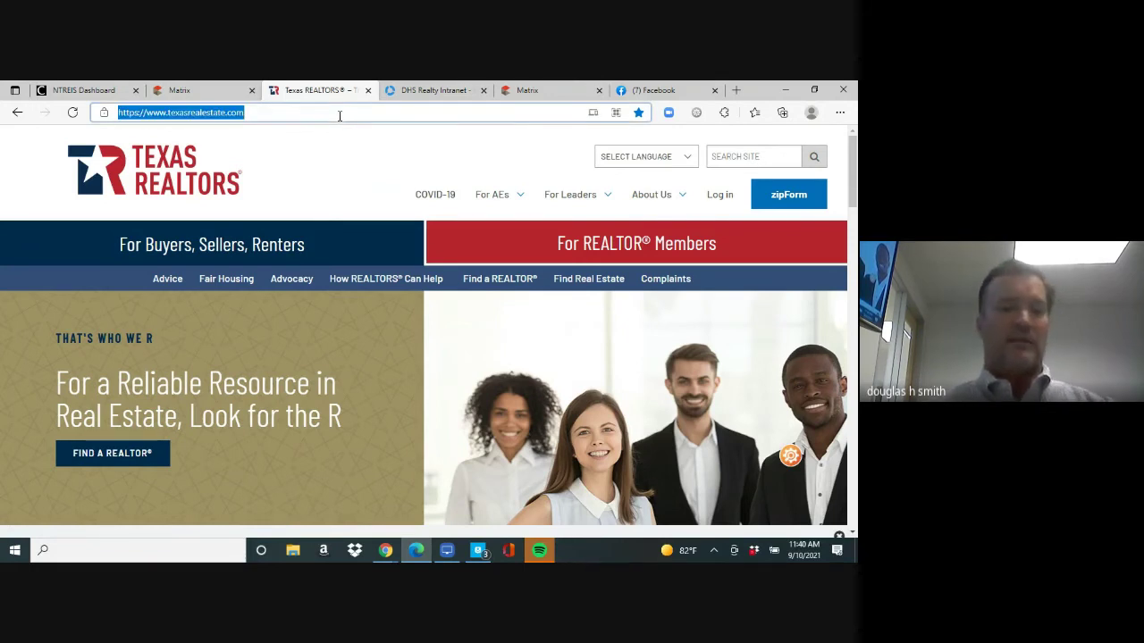
{"action": "type", "text": "tex"}
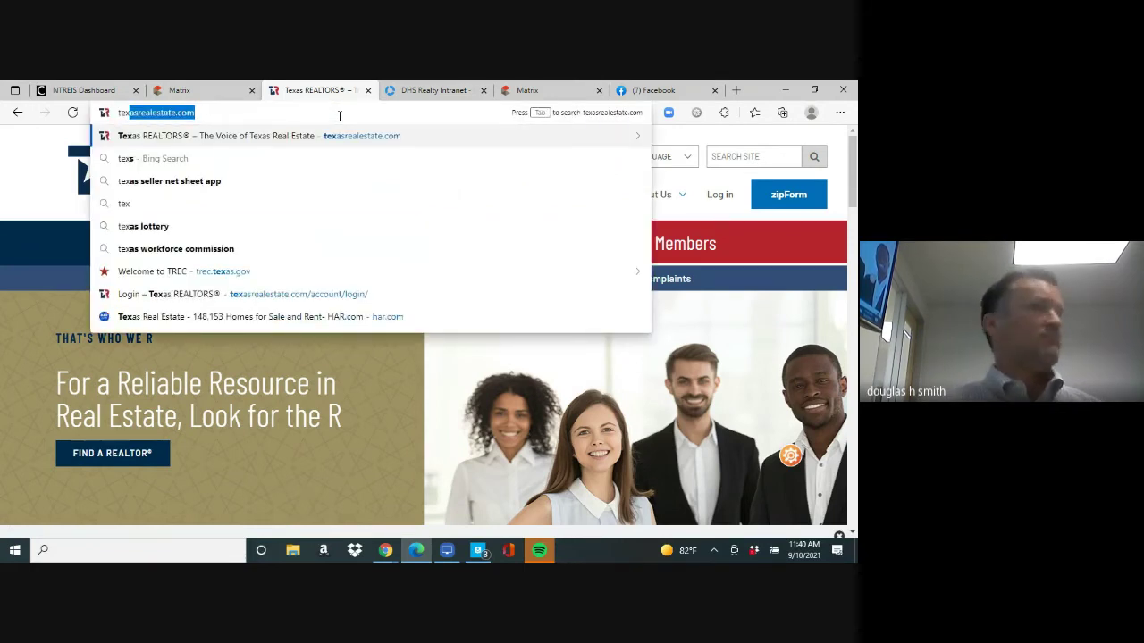
{"action": "key", "text": "Return"}
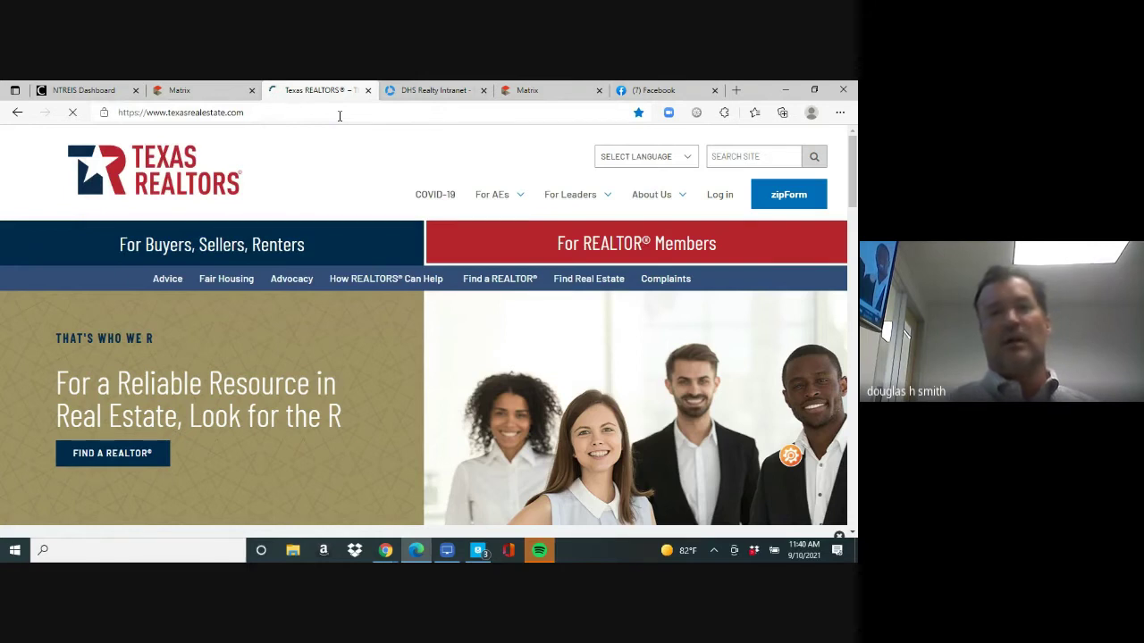
Log in as a different member and launch zipForm from the member site
{"action": "left_click", "coordinate": [720, 198]}
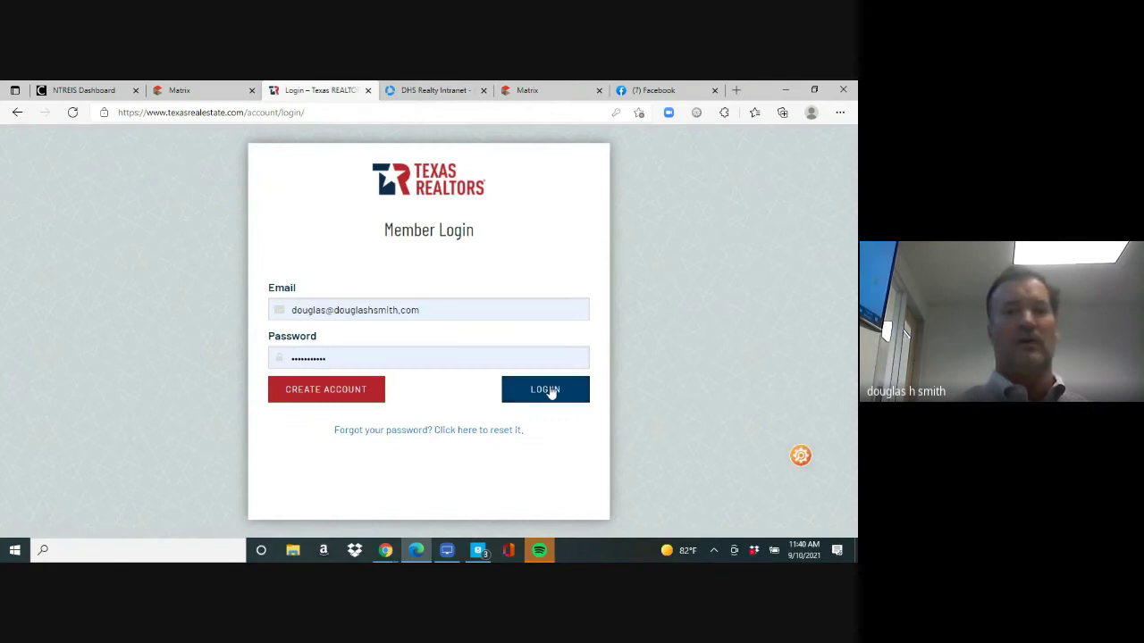
{"action": "left_click", "coordinate": [549, 391]}
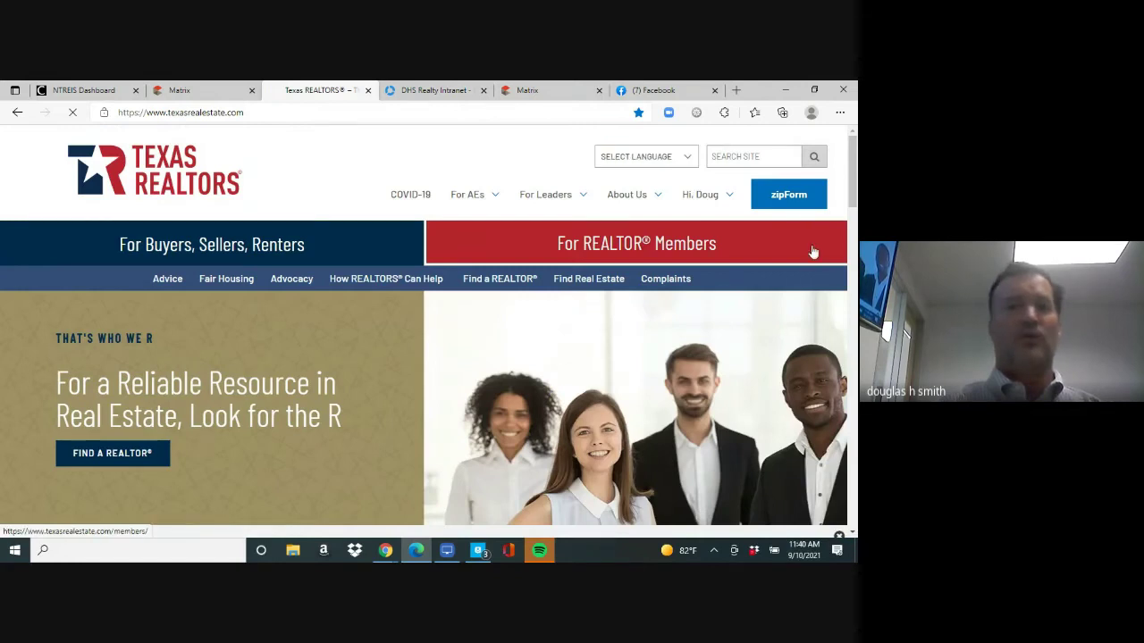
{"action": "left_click", "coordinate": [788, 194]}
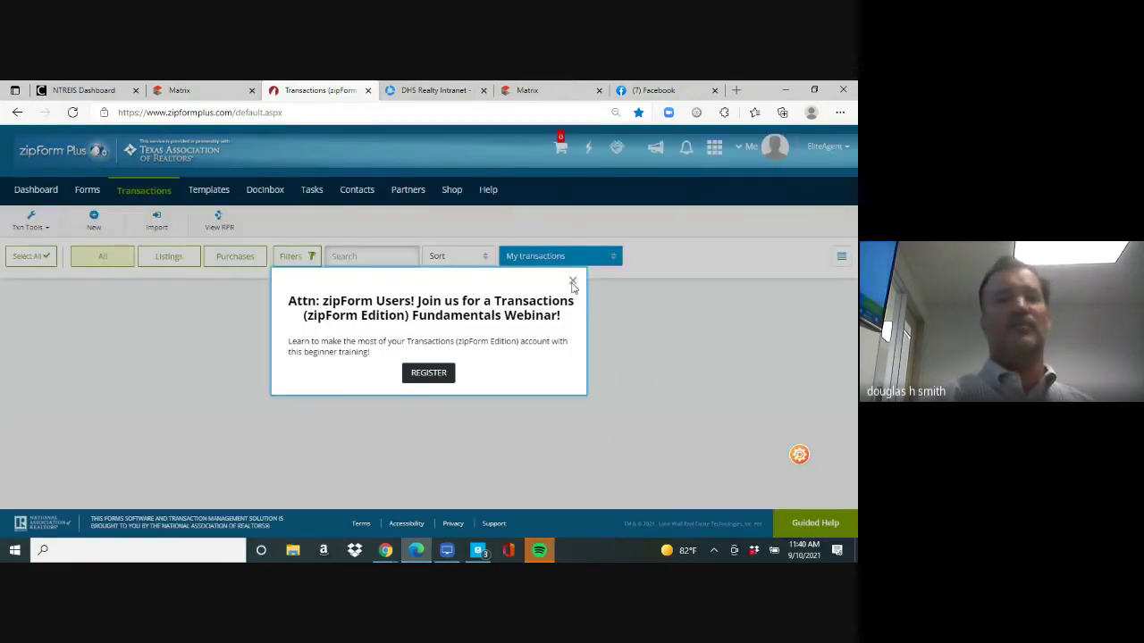
Dismiss the webinar announcement and start a new transaction from the Transactions toolbar
{"action": "left_click", "coordinate": [572, 282]}
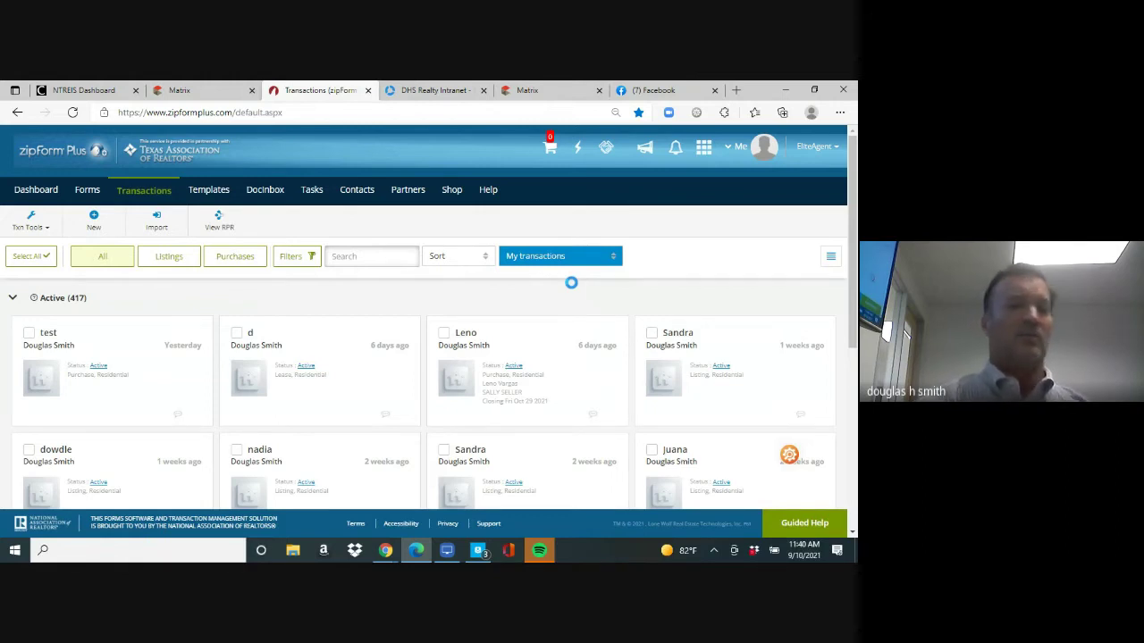
{"action": "left_click", "coordinate": [94, 222]}
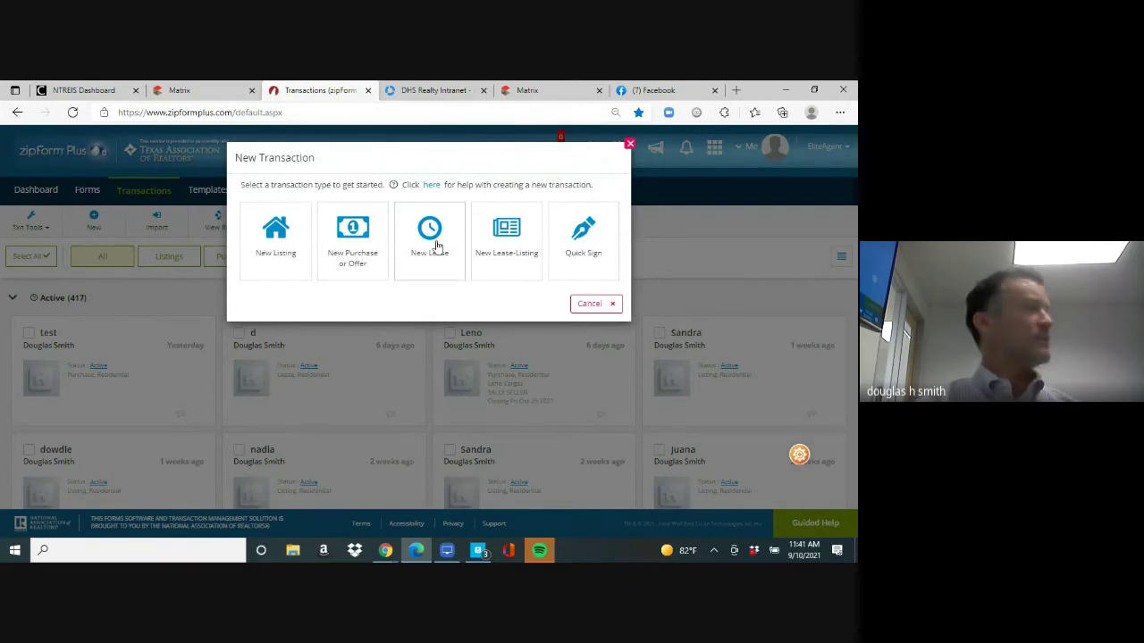
Save a residential Purchase or Offer transaction named for the client with the Personal - buyer template
{"action": "left_click", "coordinate": [366, 231]}
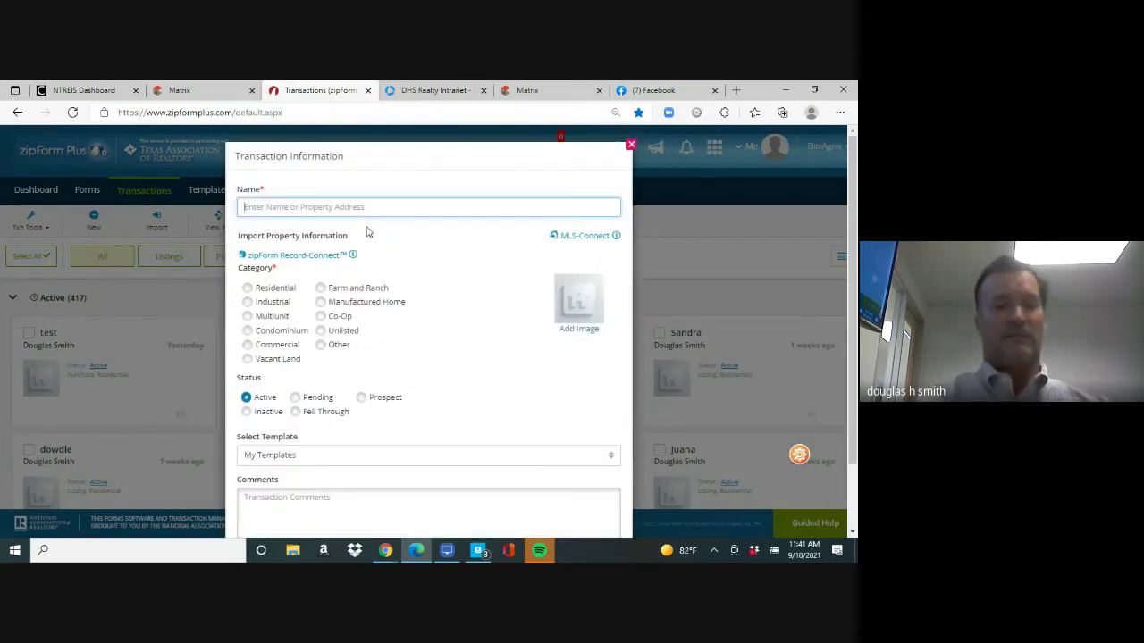
{"action": "type", "text": "leno"}
{"action": "left_click", "coordinate": [411, 360]}
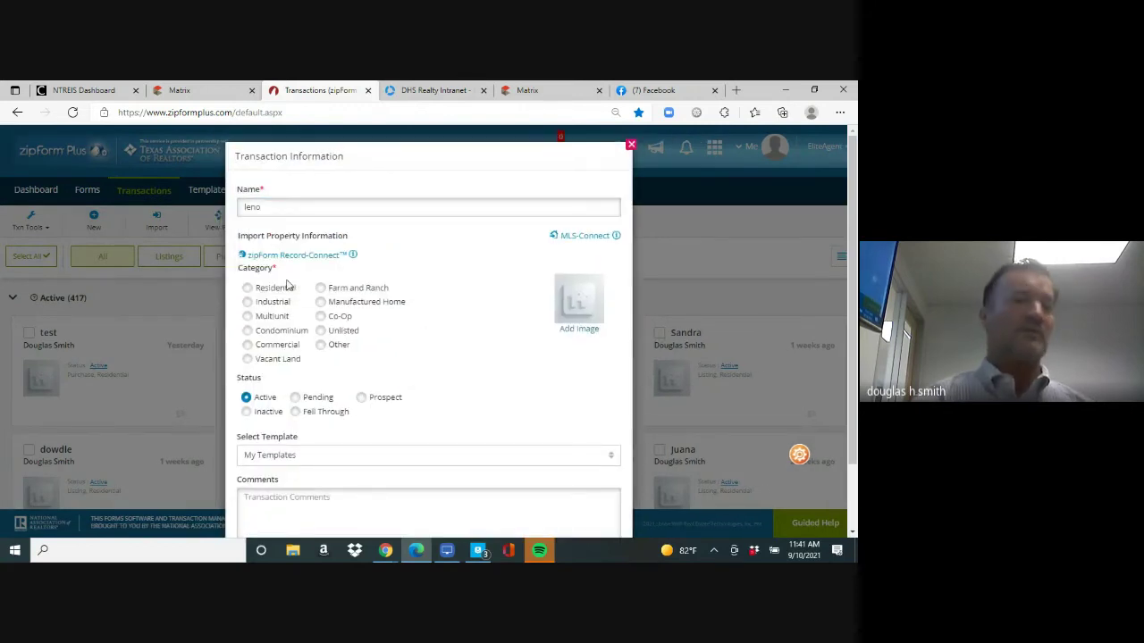
{"action": "left_click", "coordinate": [248, 291]}
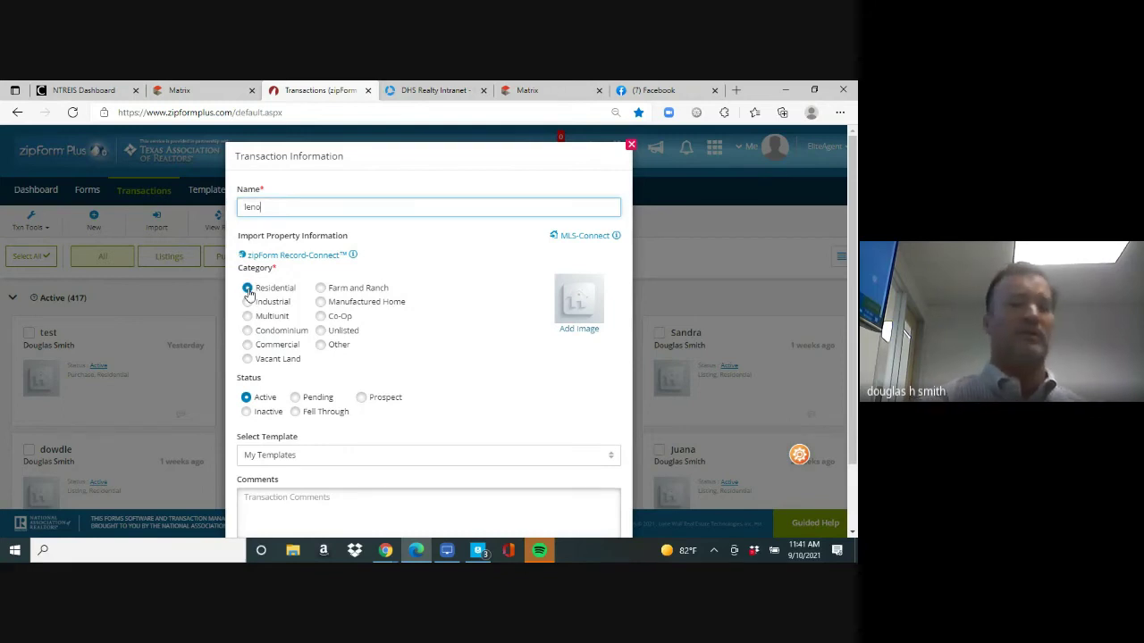
{"action": "left_click", "coordinate": [274, 461]}
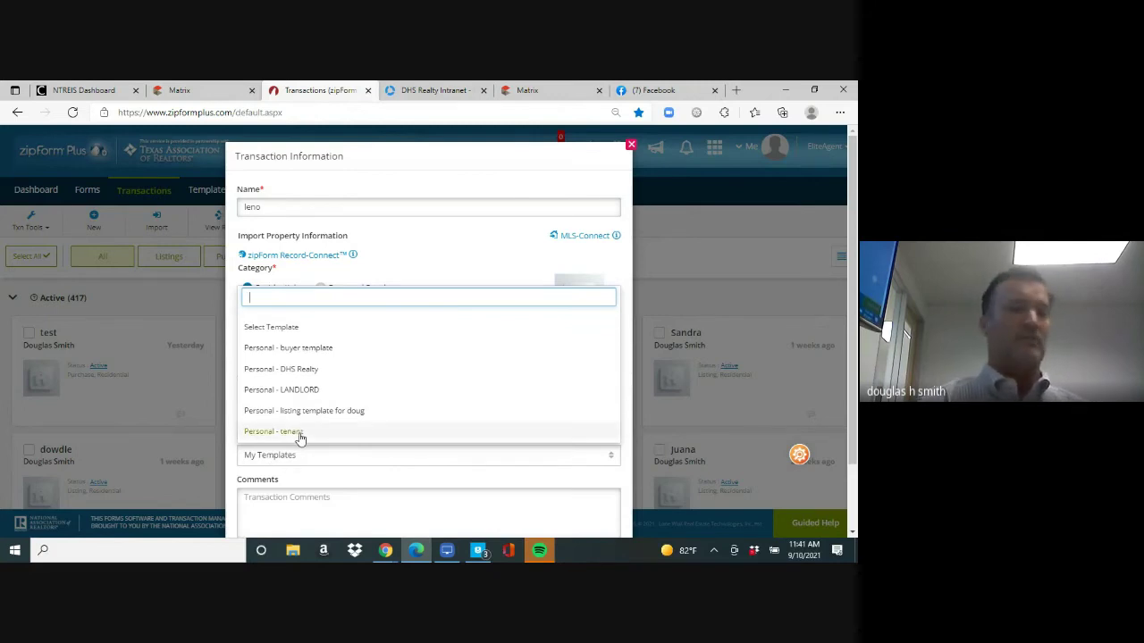
{"action": "left_click", "coordinate": [313, 351]}
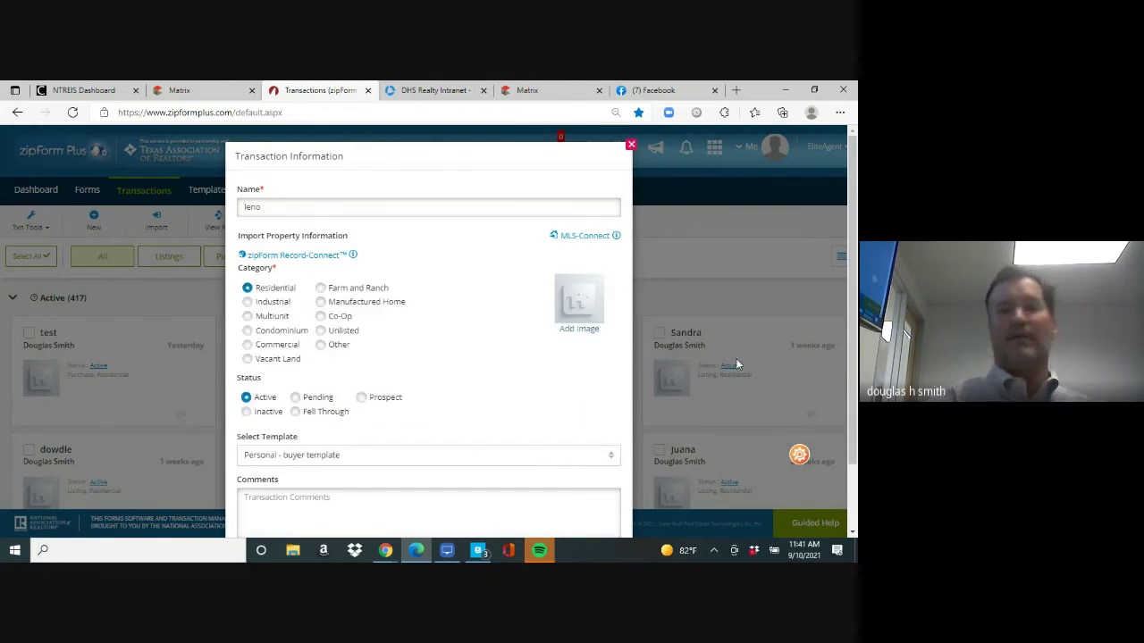
{"action": "scroll", "coordinate": [847, 380], "scroll_direction": "down", "scroll_amount": 1}
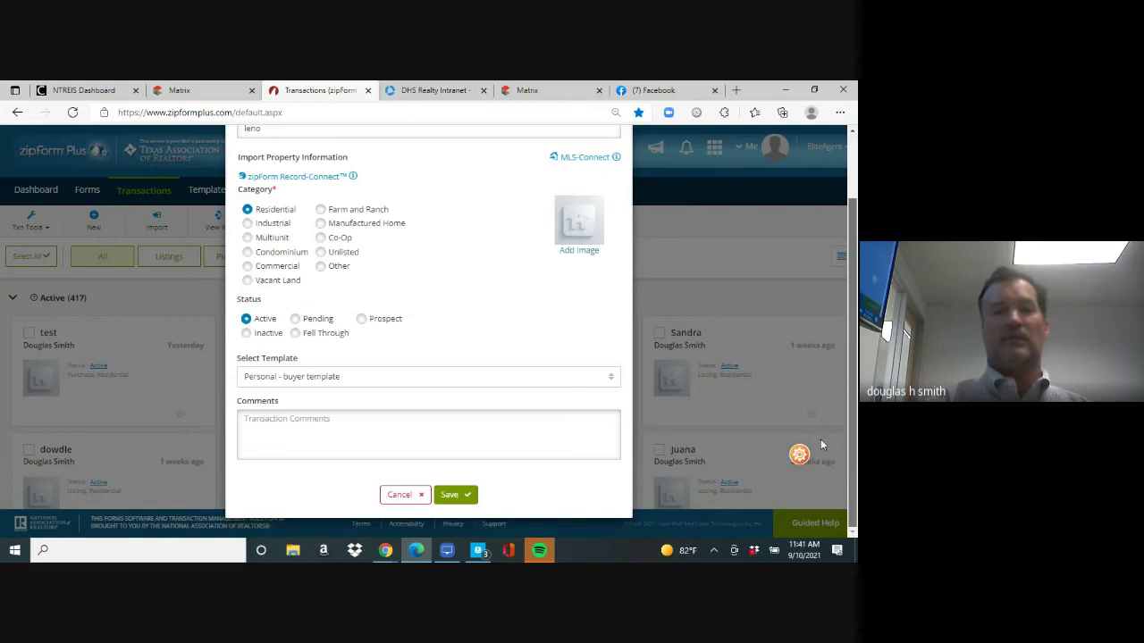
{"action": "left_click", "coordinate": [449, 497]}
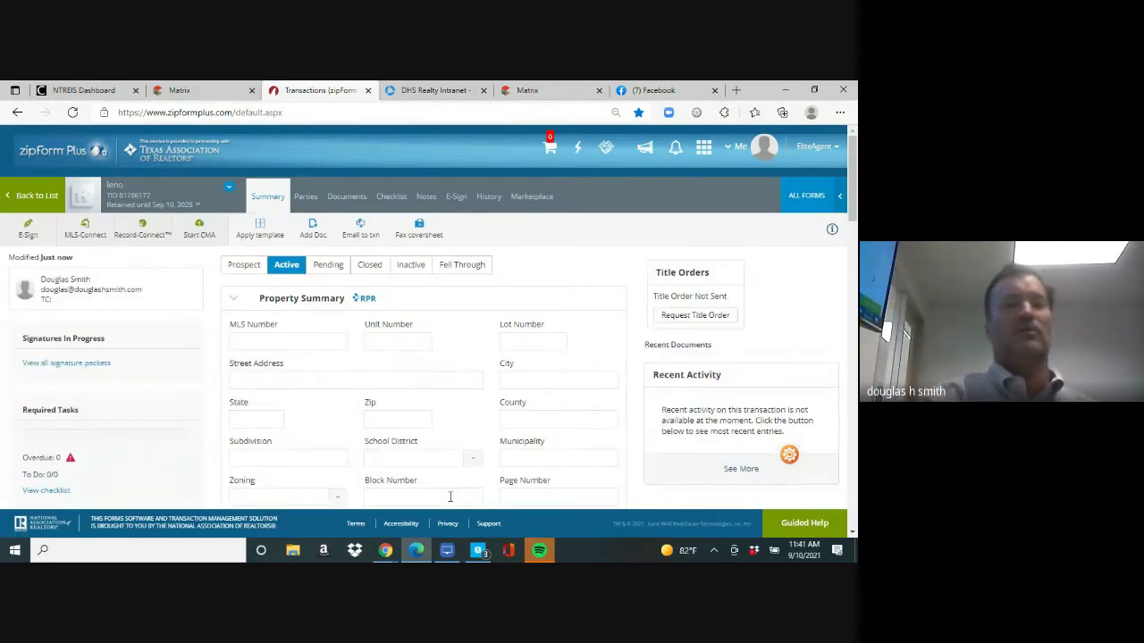
Open the Information About Brokerage Services form from the transaction's documents
{"action": "left_click", "coordinate": [347, 198]}
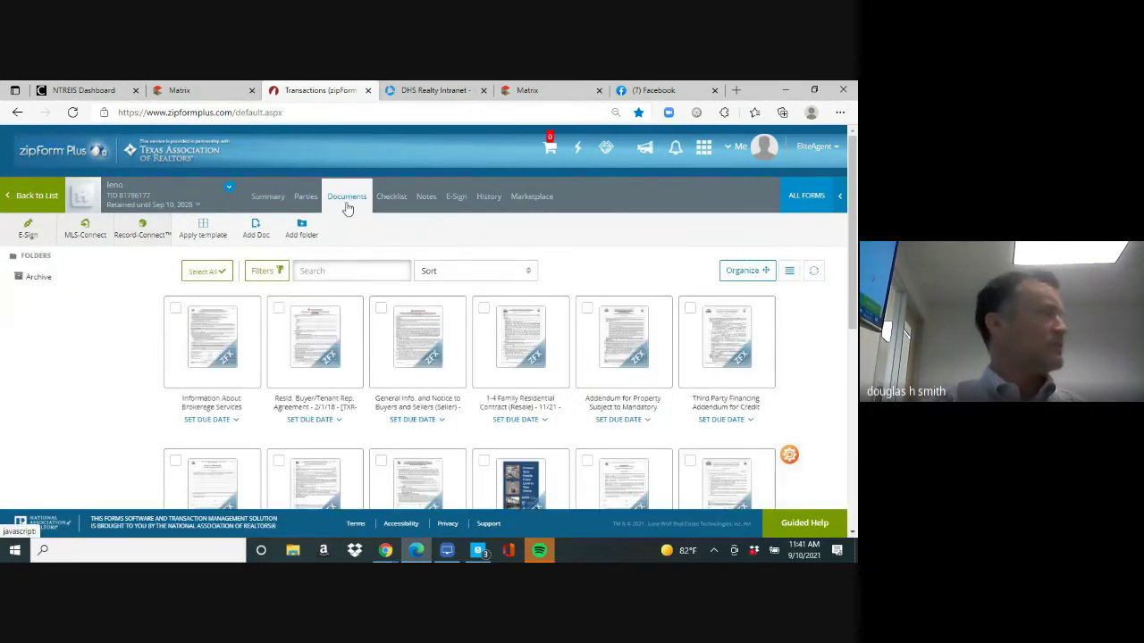
{"action": "left_click", "coordinate": [217, 342]}
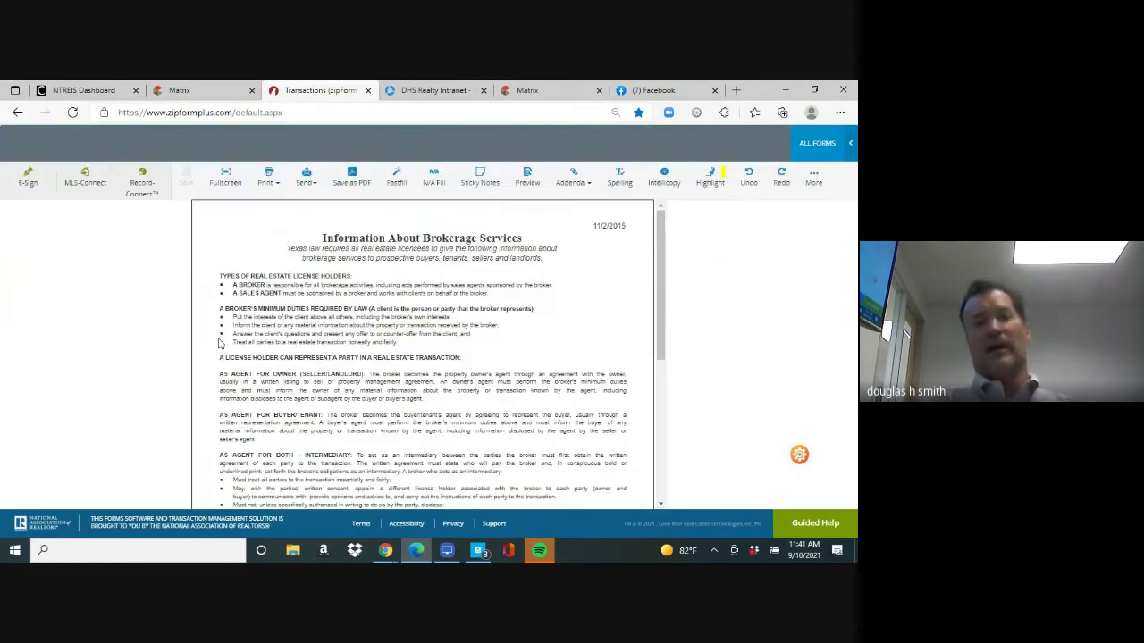
{"action": "left_click_drag", "start_coordinate": [658, 306], "coordinate": [661, 432]}
Fill the second contact row's email and phone, save, and open the Buyer/Tenant Rep. Agreement
{"action": "left_click", "coordinate": [492, 430]}
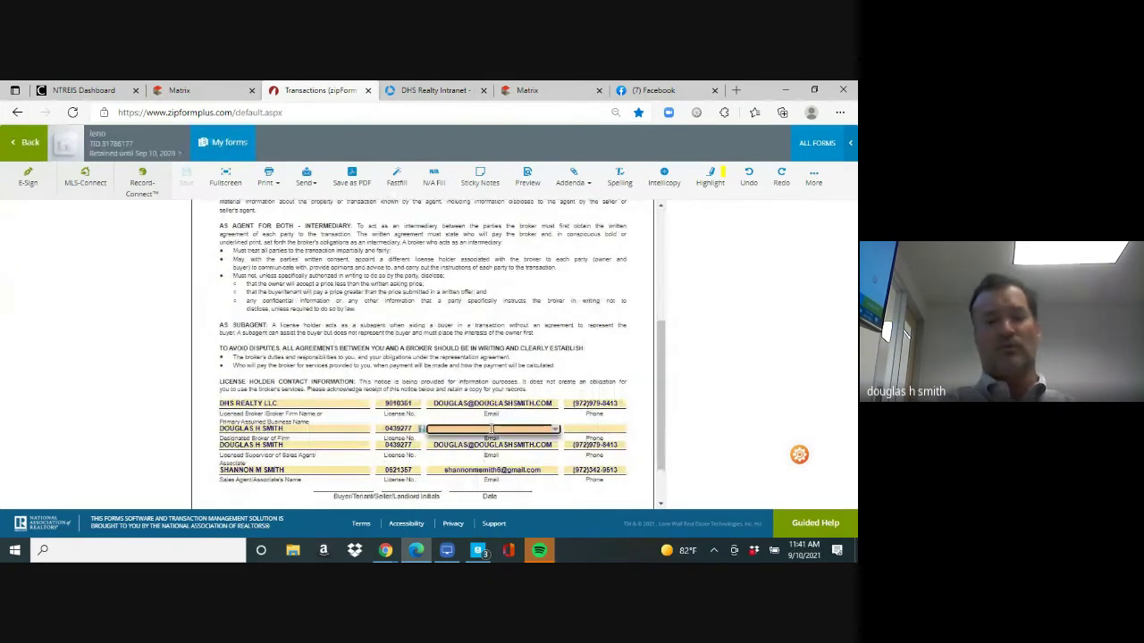
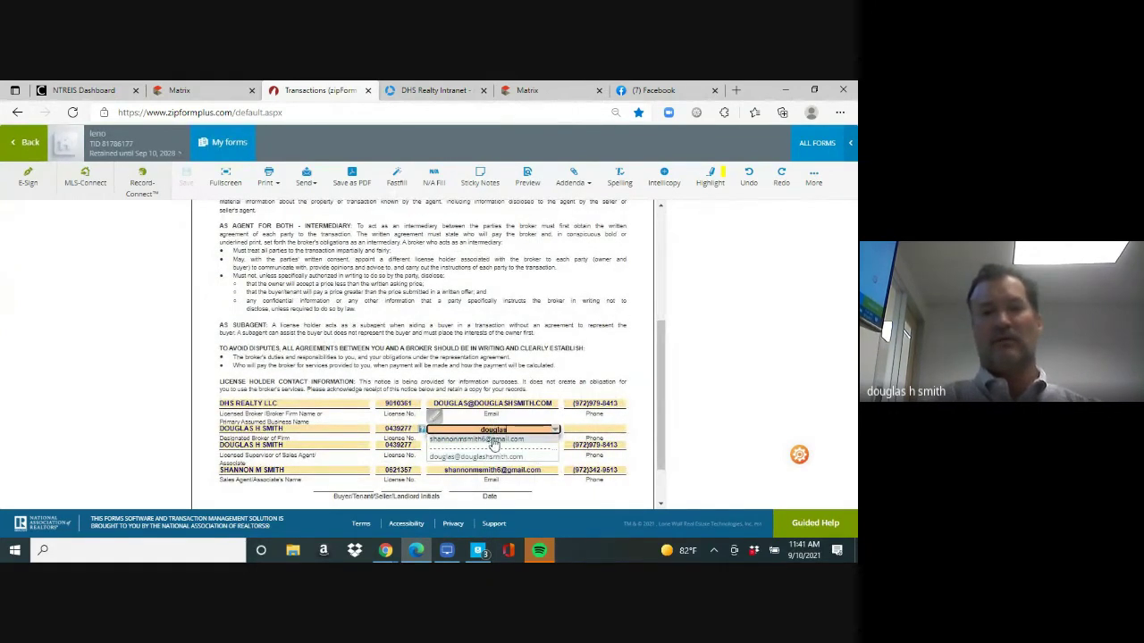
{"action": "left_click", "coordinate": [493, 456]}
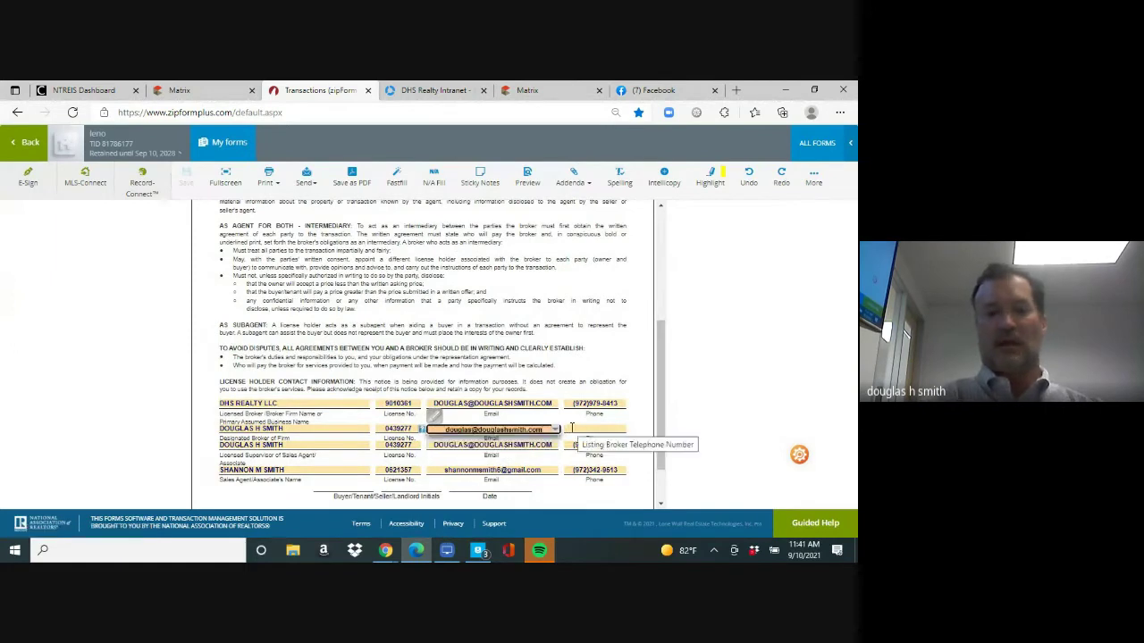
{"action": "left_click", "coordinate": [570, 429]}
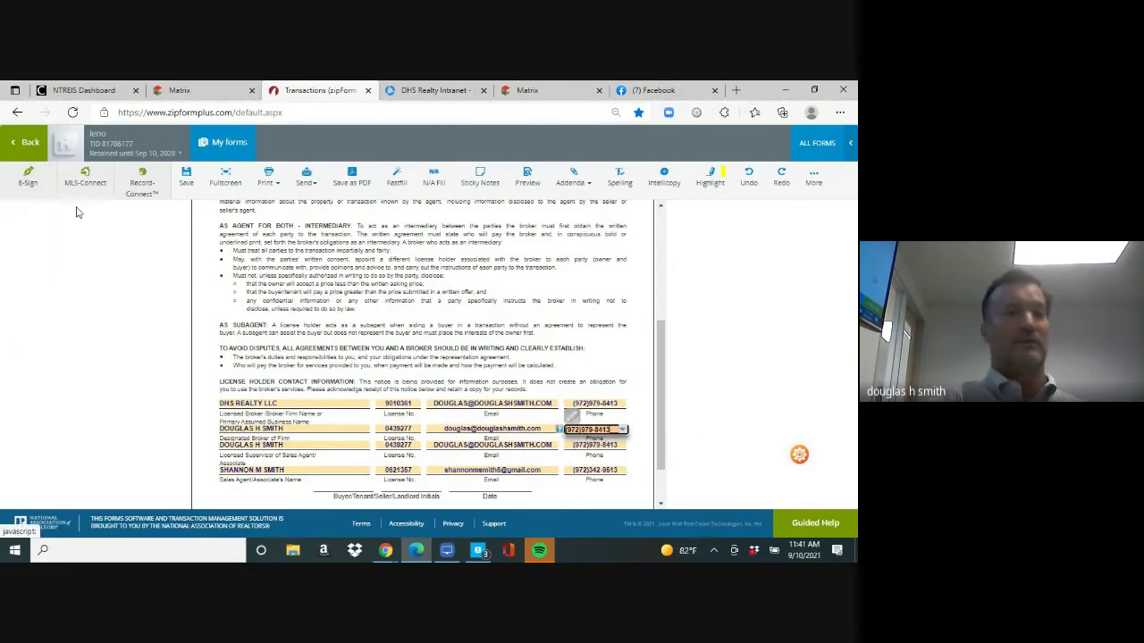
{"action": "left_click", "coordinate": [185, 179]}
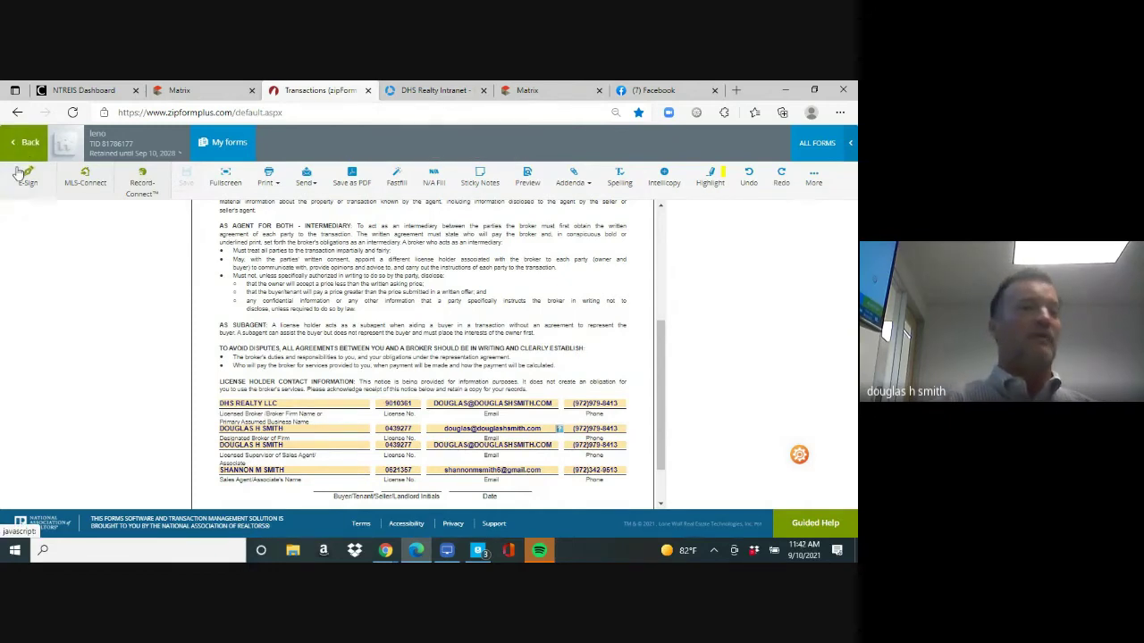
{"action": "left_click", "coordinate": [27, 150]}
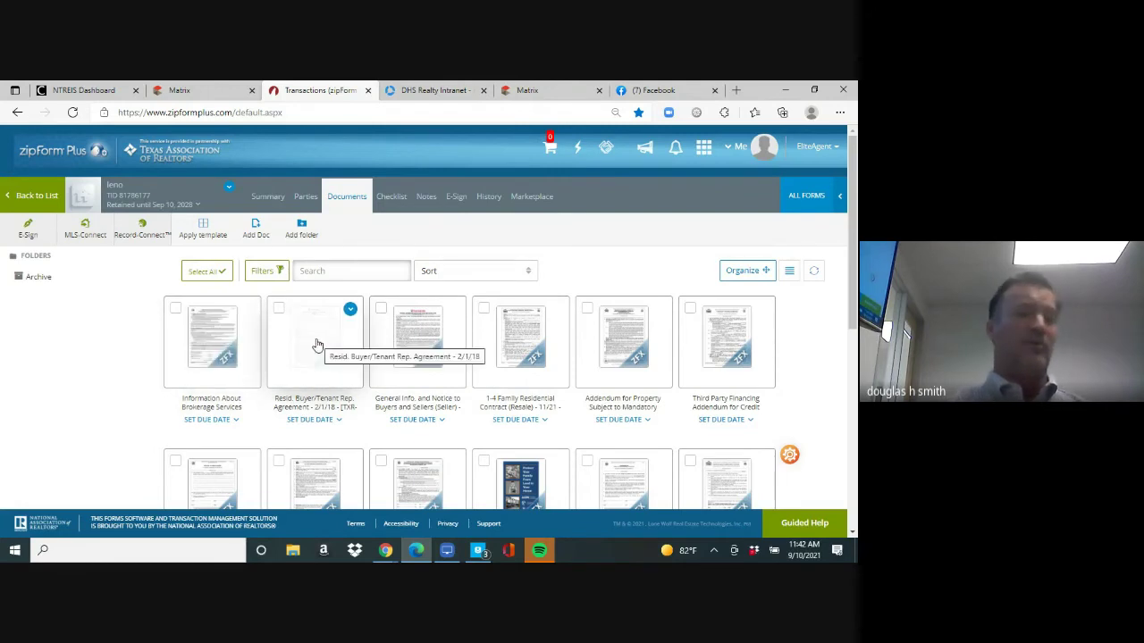
{"action": "left_click", "coordinate": [316, 344]}
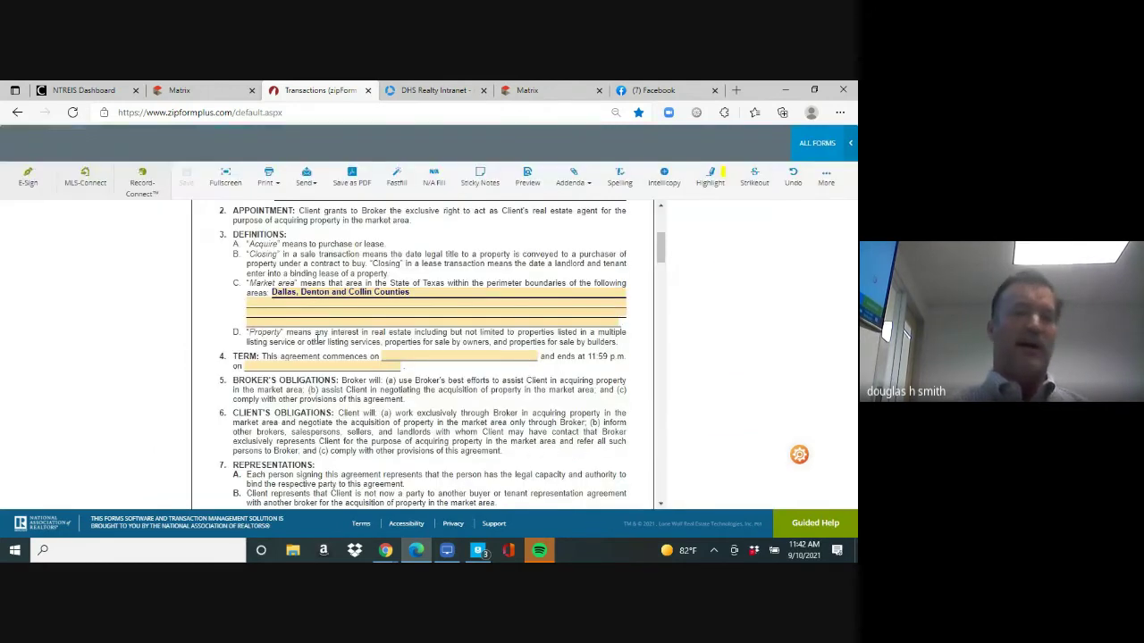
Enter the client's full name in the agreement's client field, correcting the surname
{"action": "scroll", "coordinate": [420, 295], "scroll_direction": "up", "scroll_amount": 5}
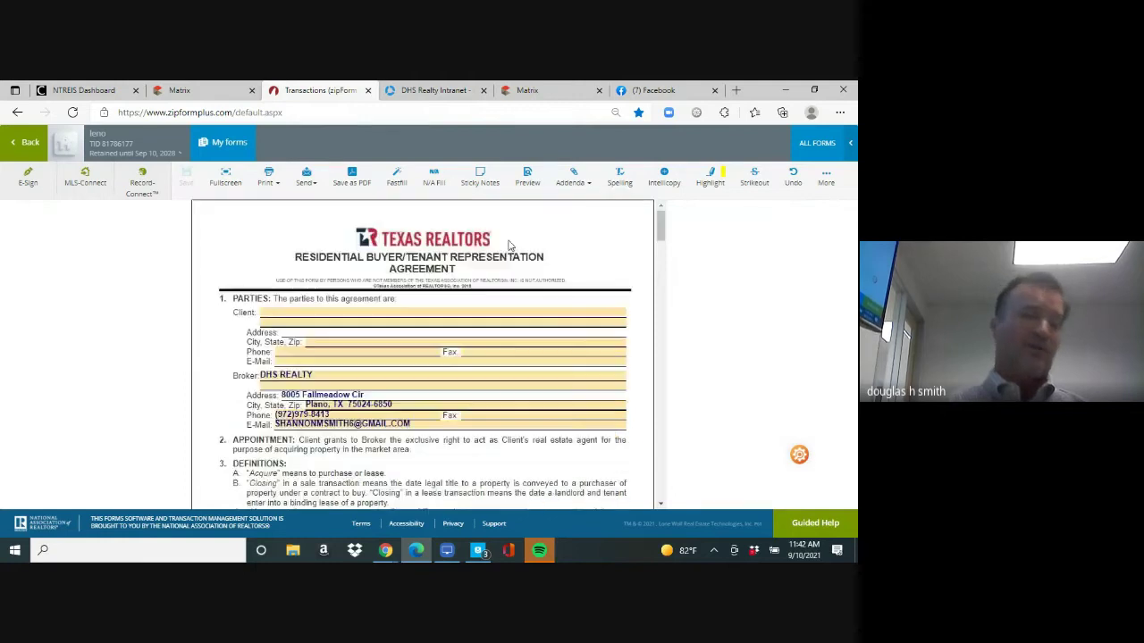
{"action": "left_click", "coordinate": [420, 311]}
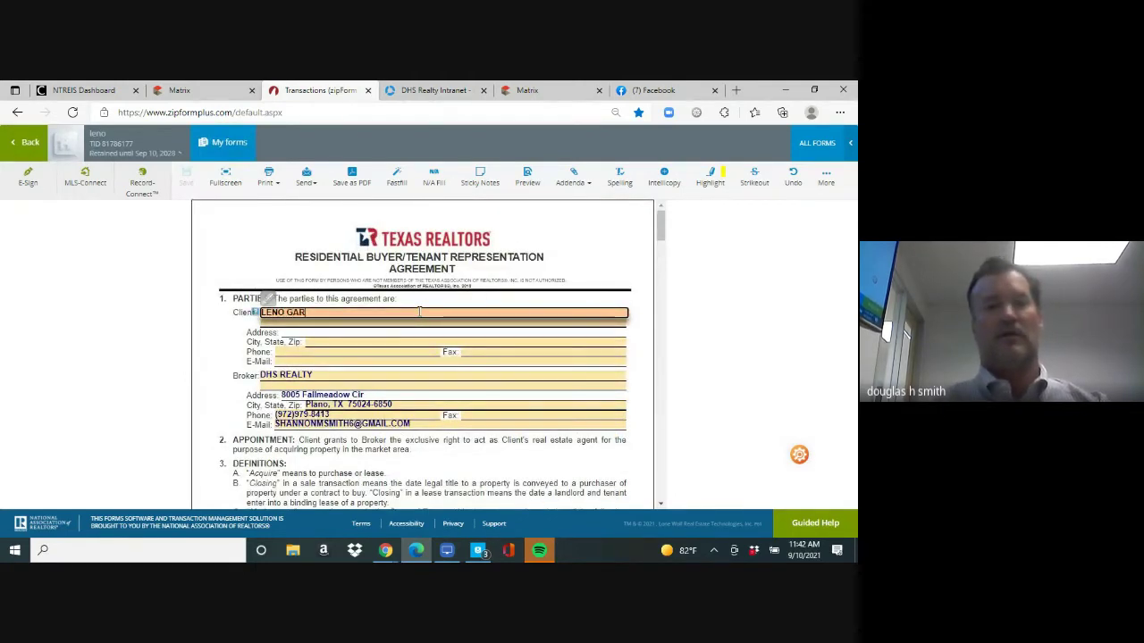
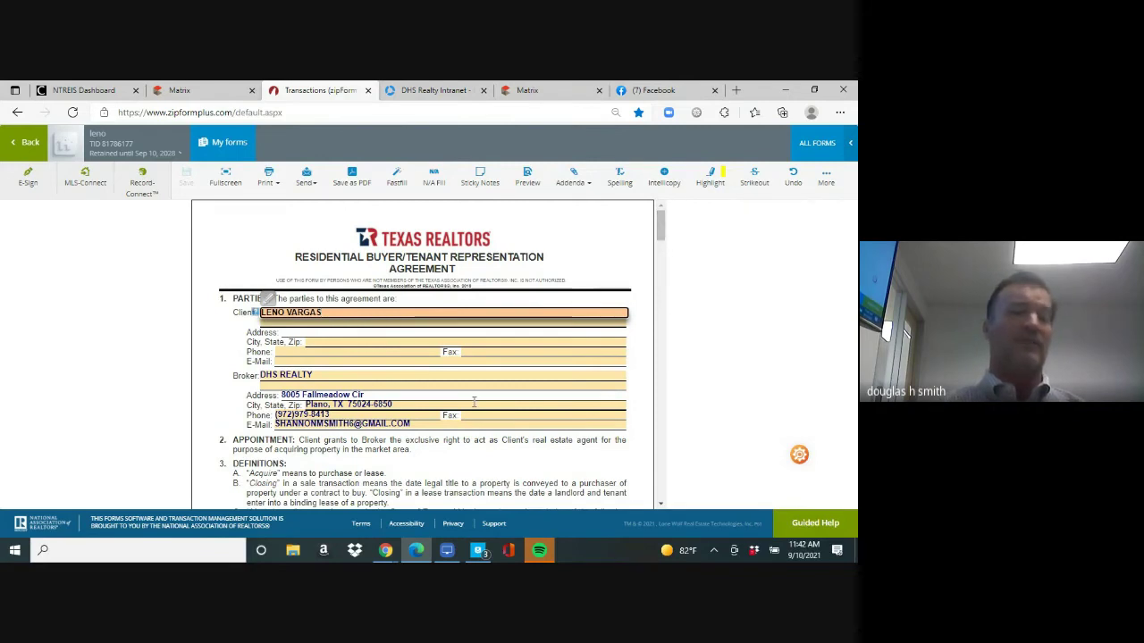
Set the agreement term from September 10, 2021 to October 29, 2021 and save
{"action": "left_click_drag", "start_coordinate": [663, 229], "coordinate": [663, 264]}
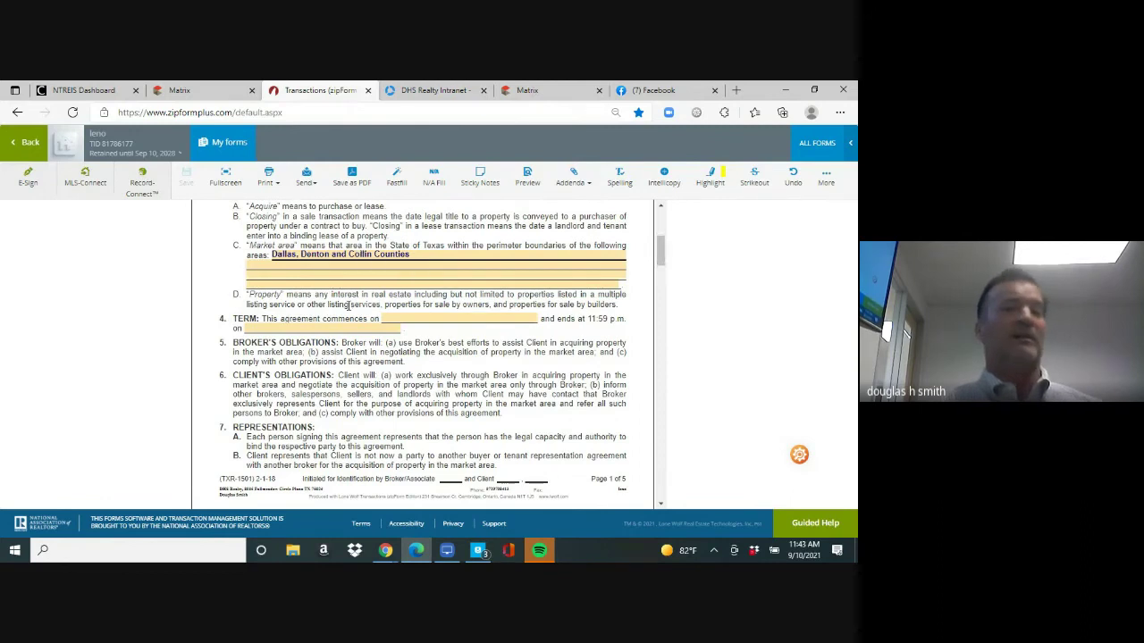
{"action": "left_click", "coordinate": [421, 317]}
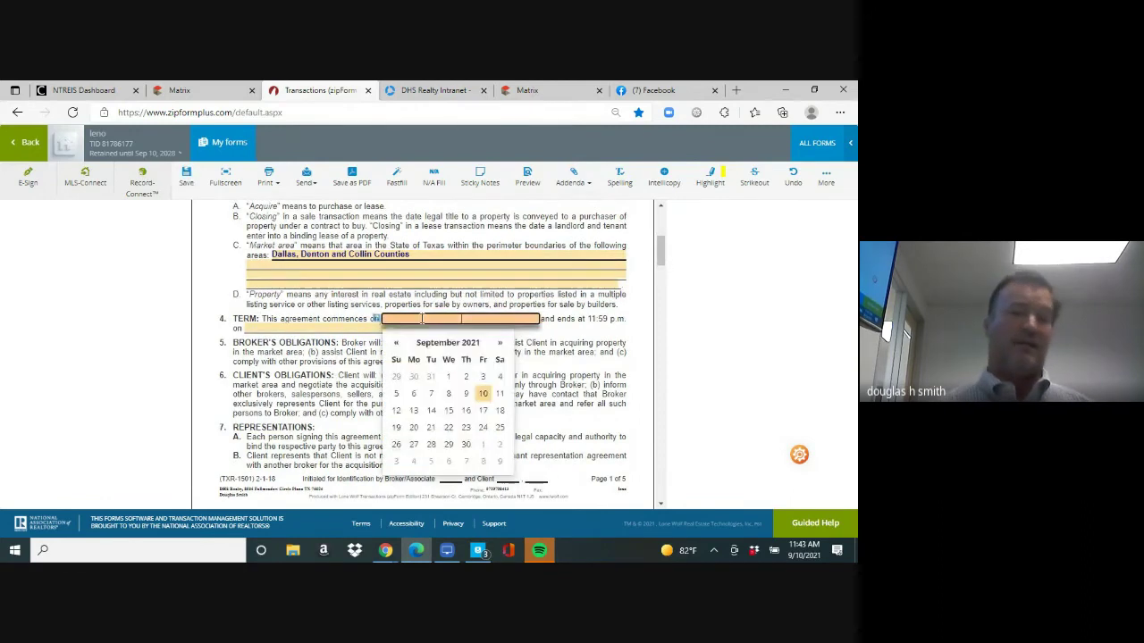
{"action": "left_click", "coordinate": [480, 394]}
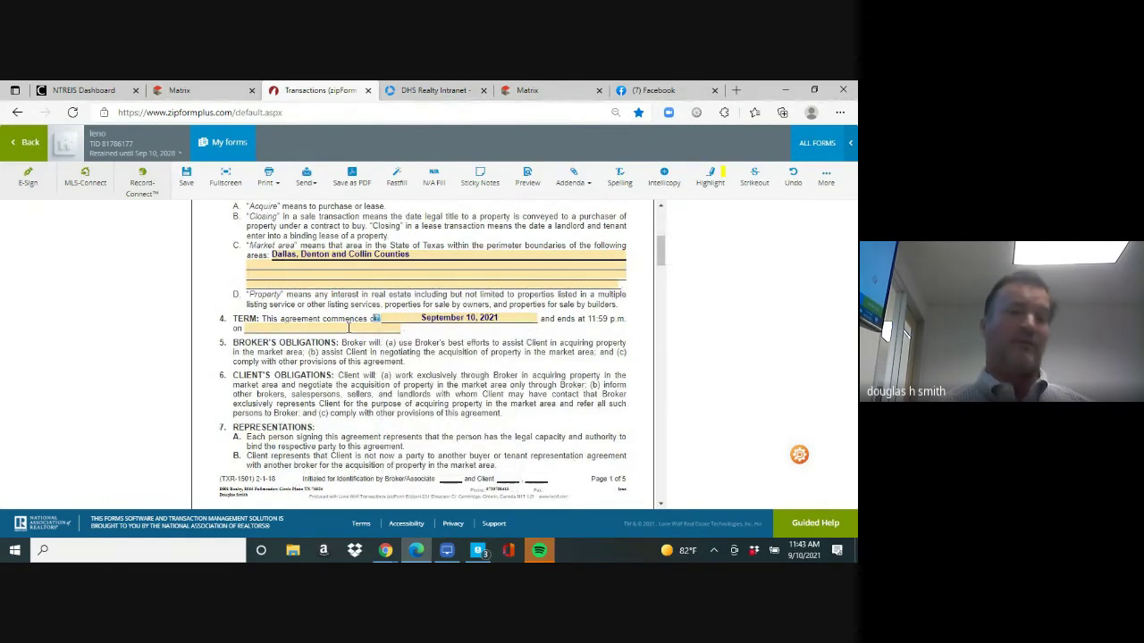
{"action": "left_click", "coordinate": [353, 330]}
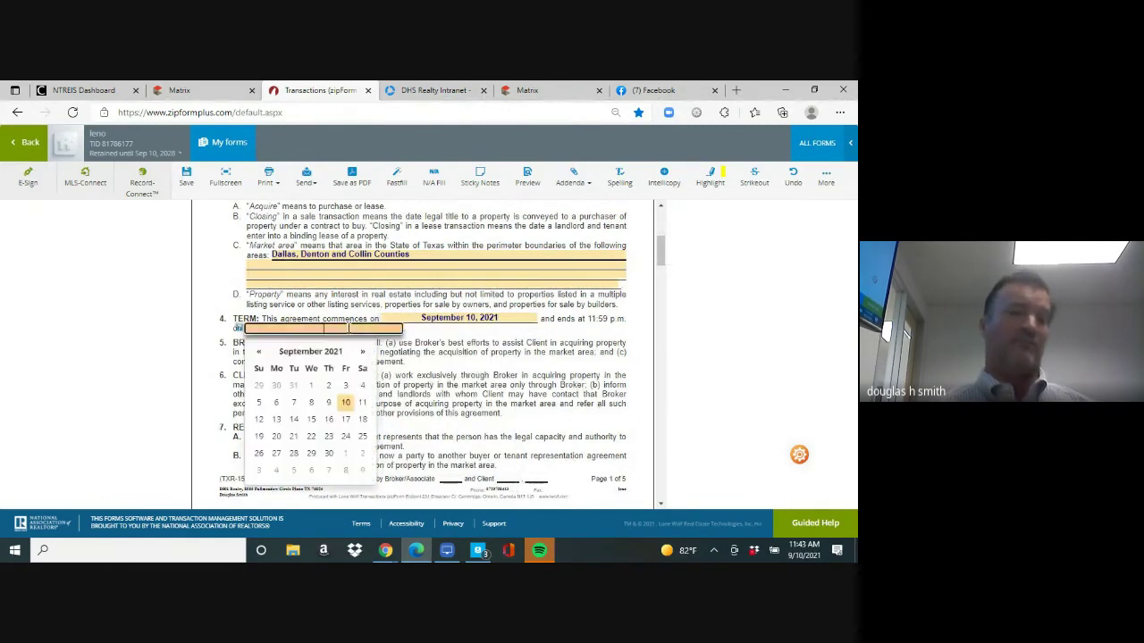
{"action": "left_click", "coordinate": [362, 351]}
{"action": "left_click", "coordinate": [345, 454]}
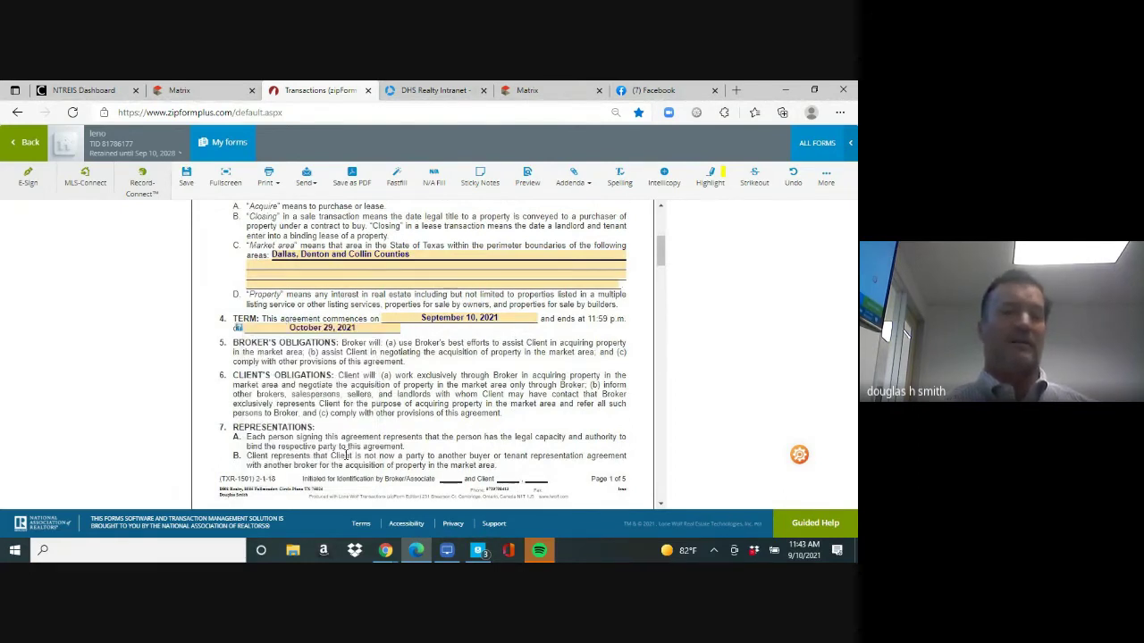
{"action": "left_click", "coordinate": [186, 176]}
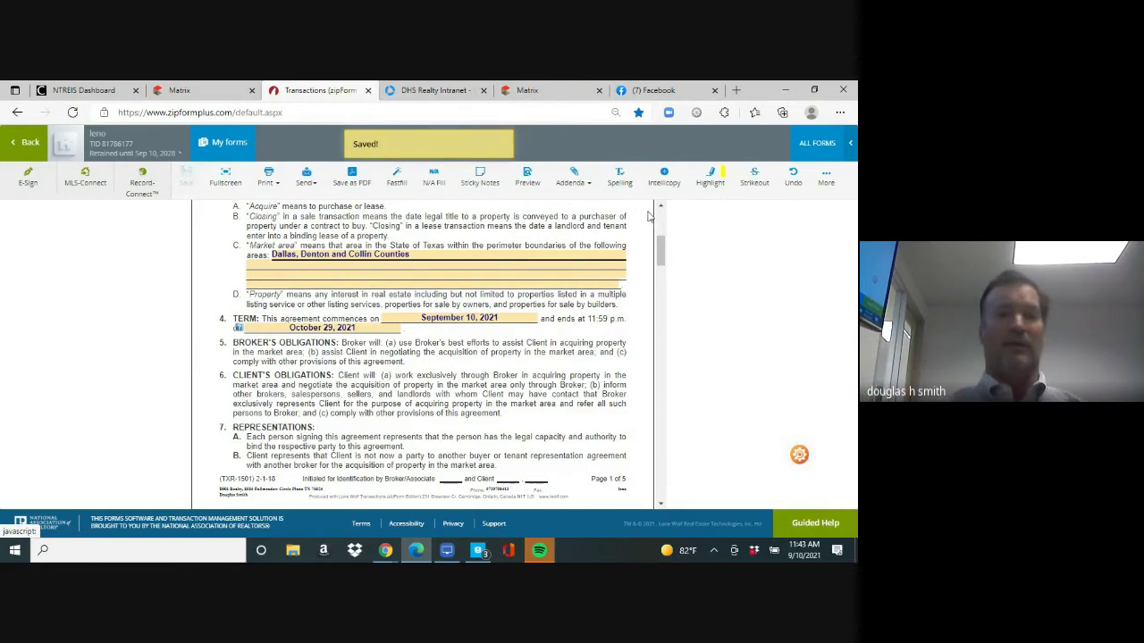
Clear the 3.000 sales commission percentage in 11A(1) and save the form
{"action": "left_click_drag", "start_coordinate": [661, 249], "coordinate": [661, 337]}
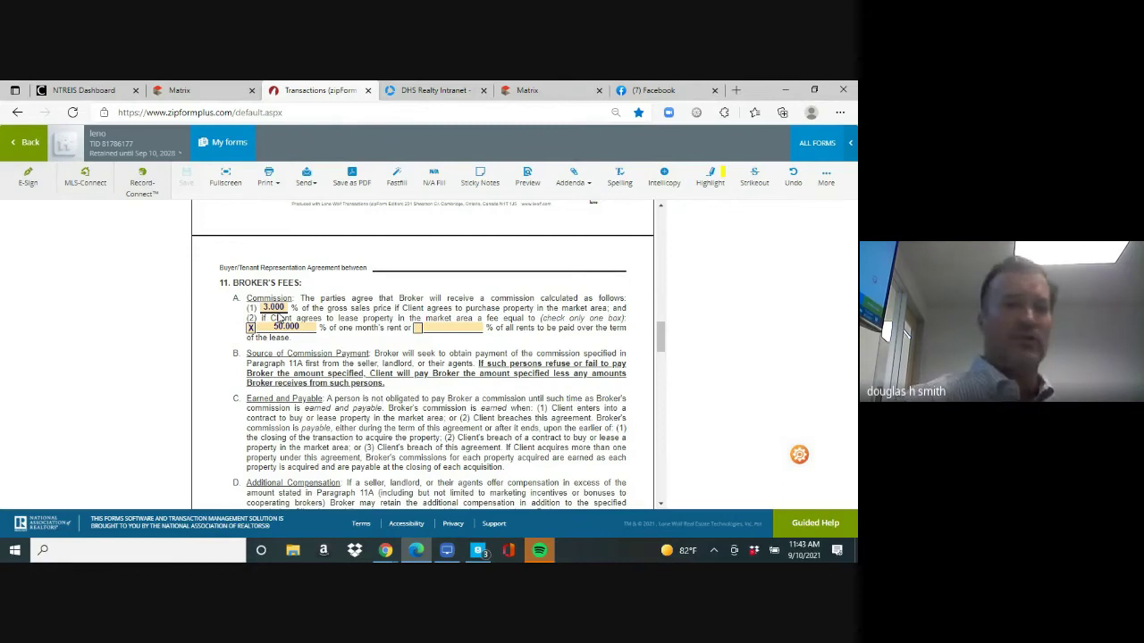
{"action": "left_click", "coordinate": [273, 307]}
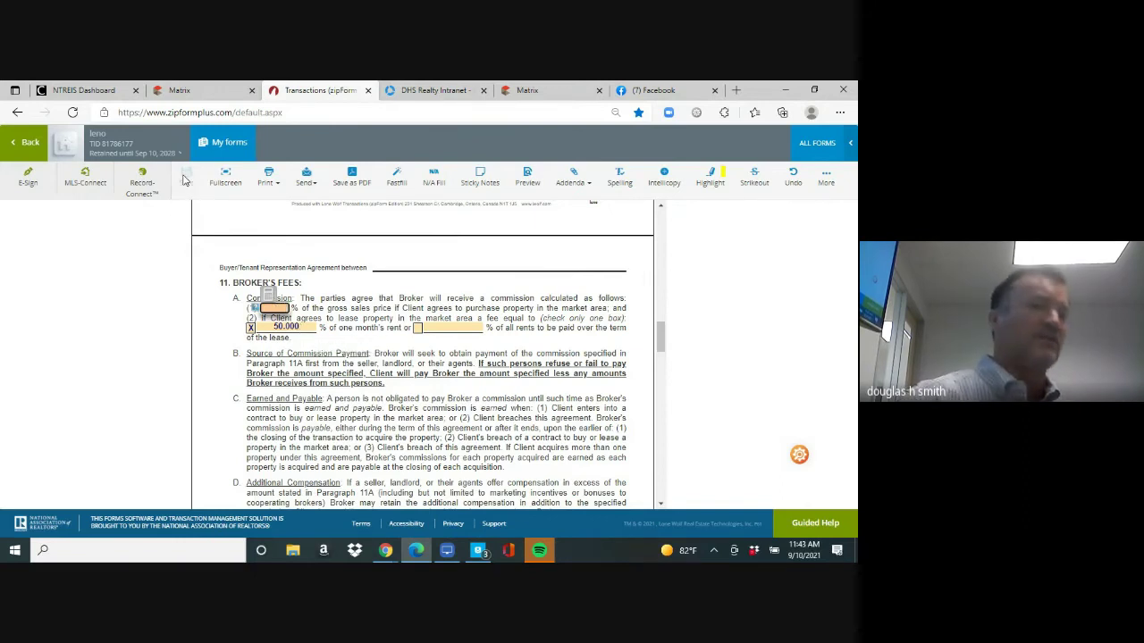
{"action": "left_click", "coordinate": [76, 332]}
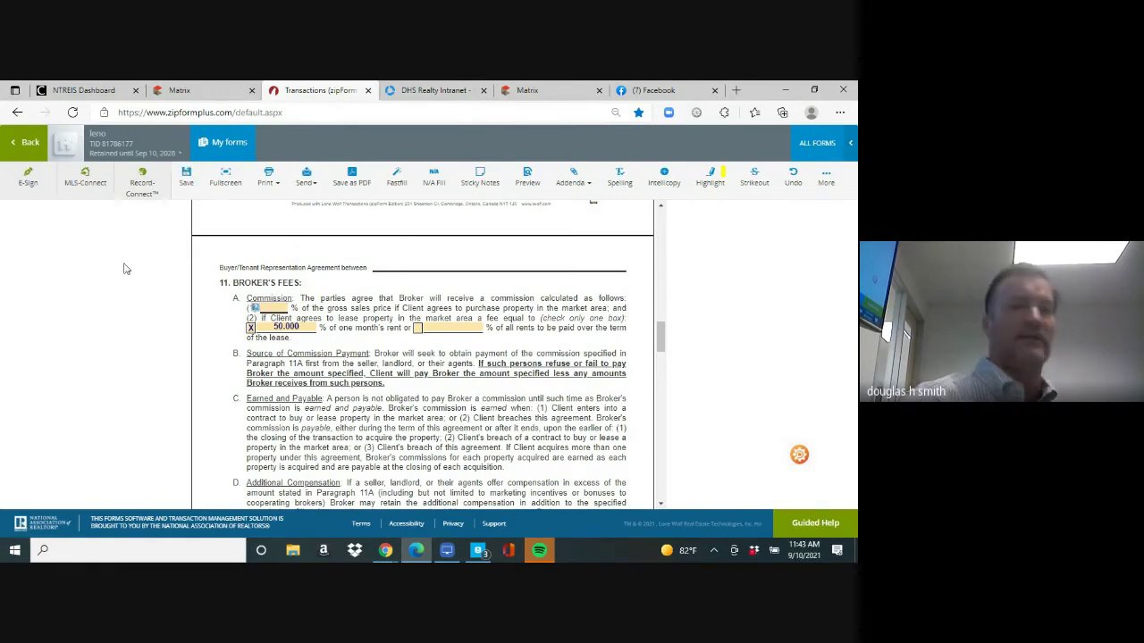
{"action": "left_click", "coordinate": [188, 177]}
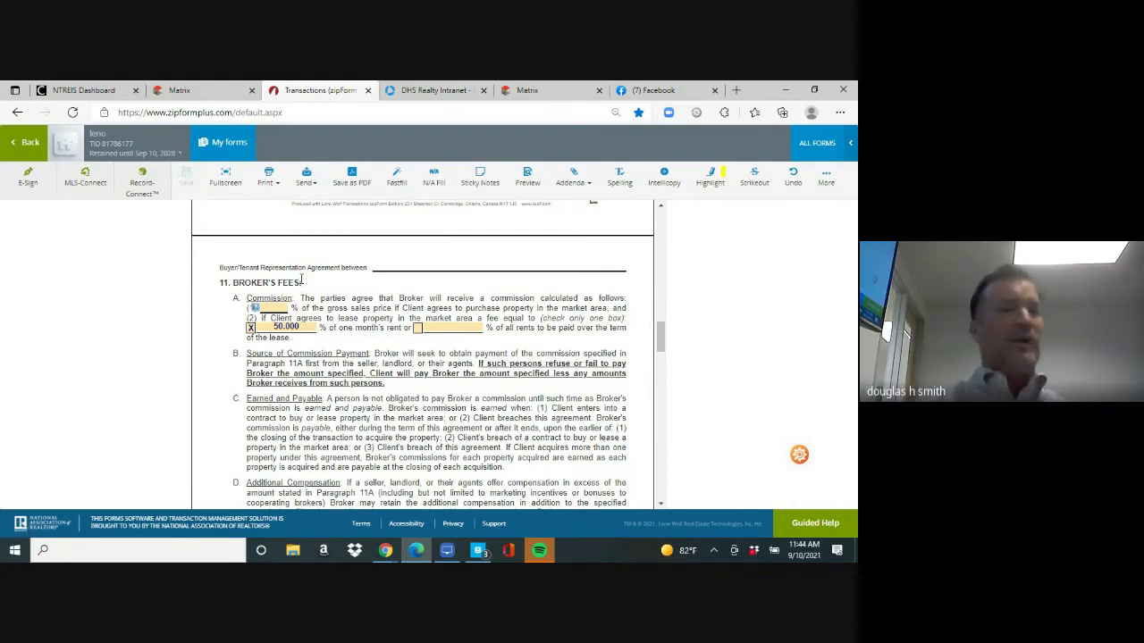
Start a Digital Ink 2.0 e-sign packet that also includes the TXR-2501A brokerage services form
{"action": "left_click", "coordinate": [28, 182]}
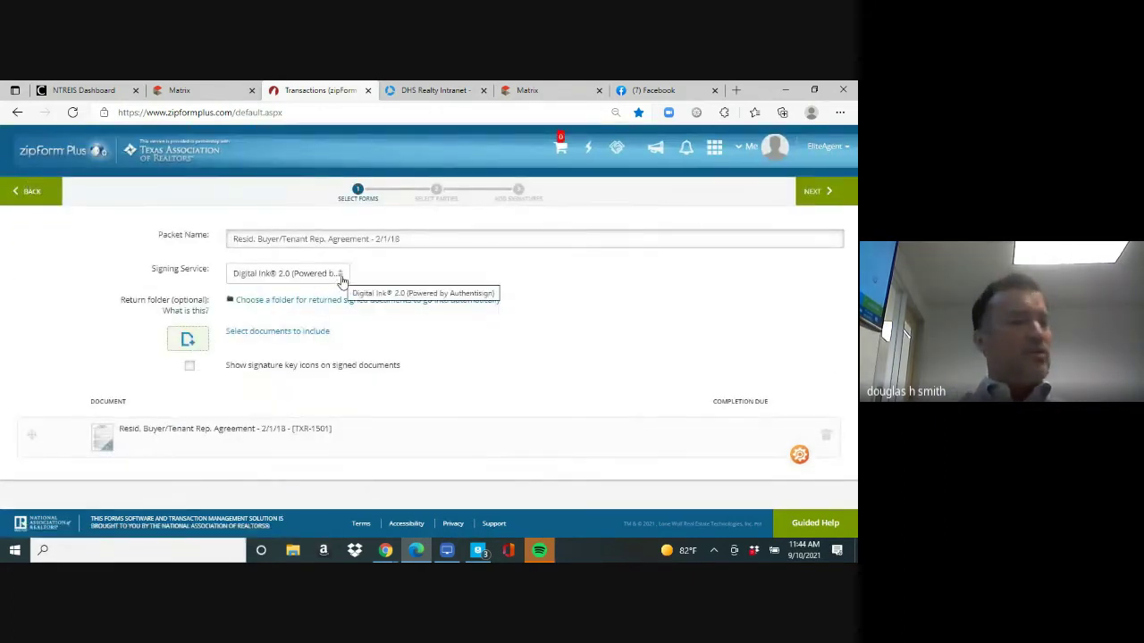
{"action": "left_click", "coordinate": [340, 277]}
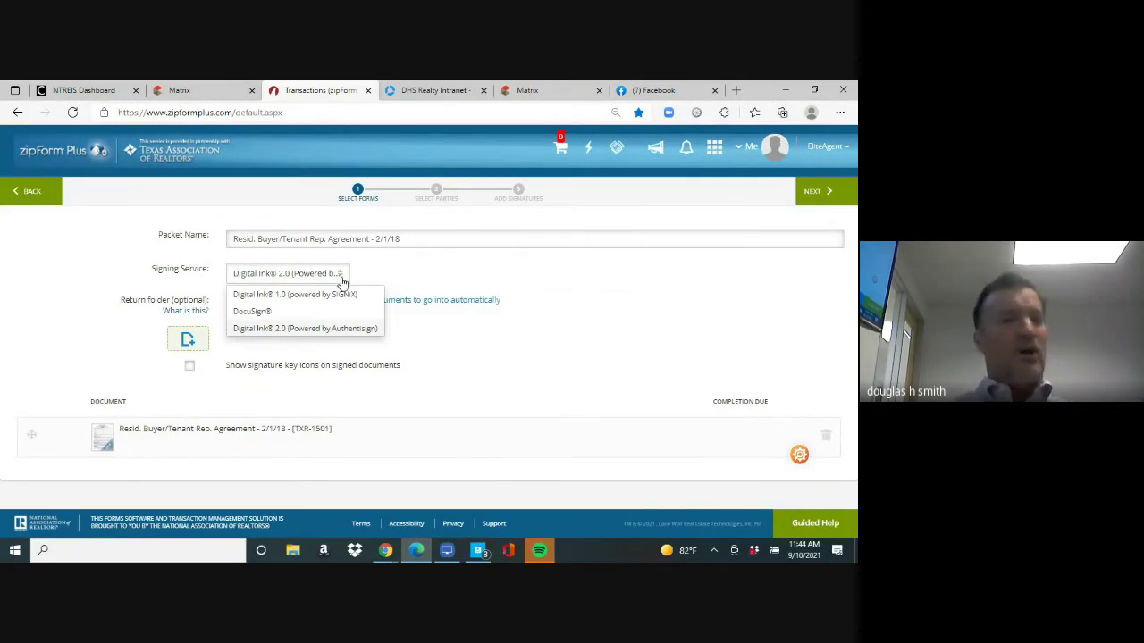
{"action": "left_click", "coordinate": [343, 329]}
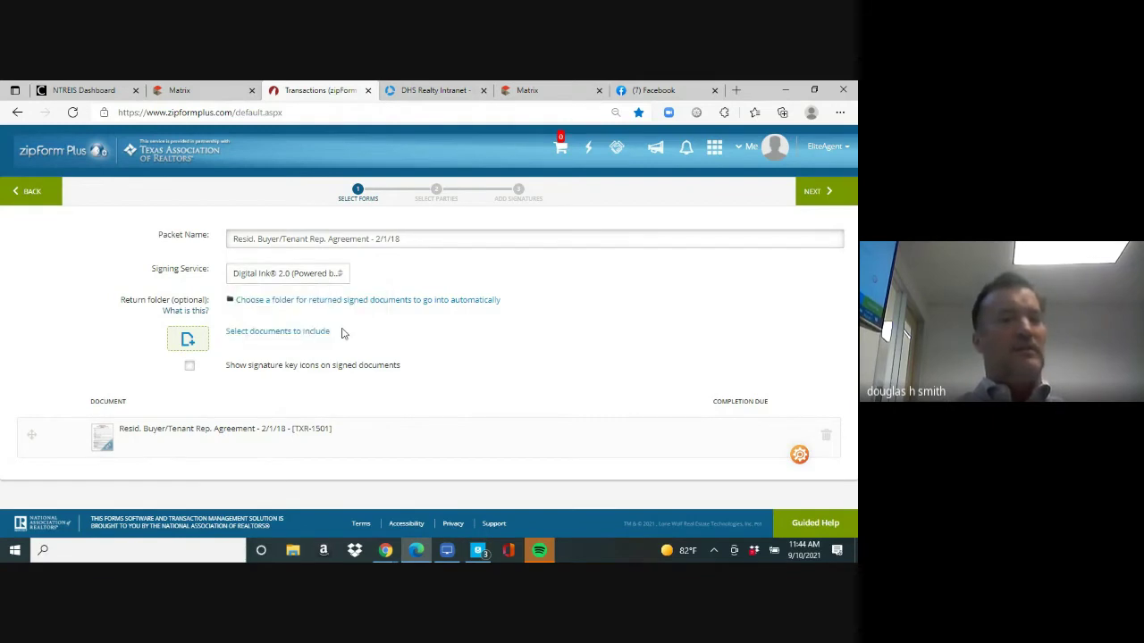
{"action": "left_click", "coordinate": [294, 332]}
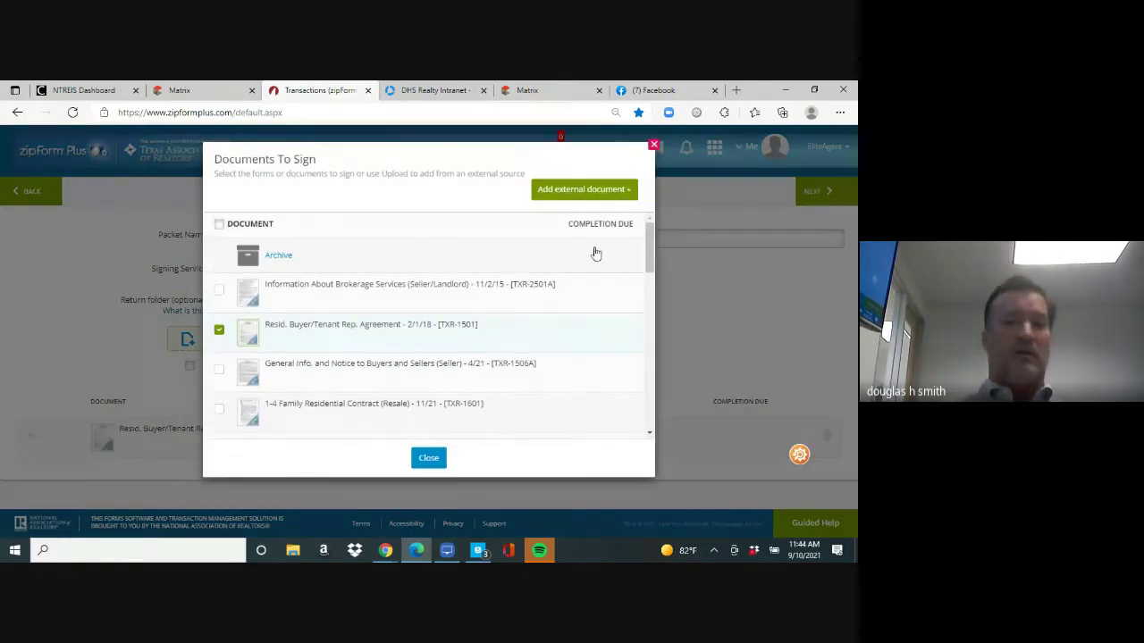
{"action": "left_click_drag", "start_coordinate": [650, 246], "coordinate": [648, 232]}
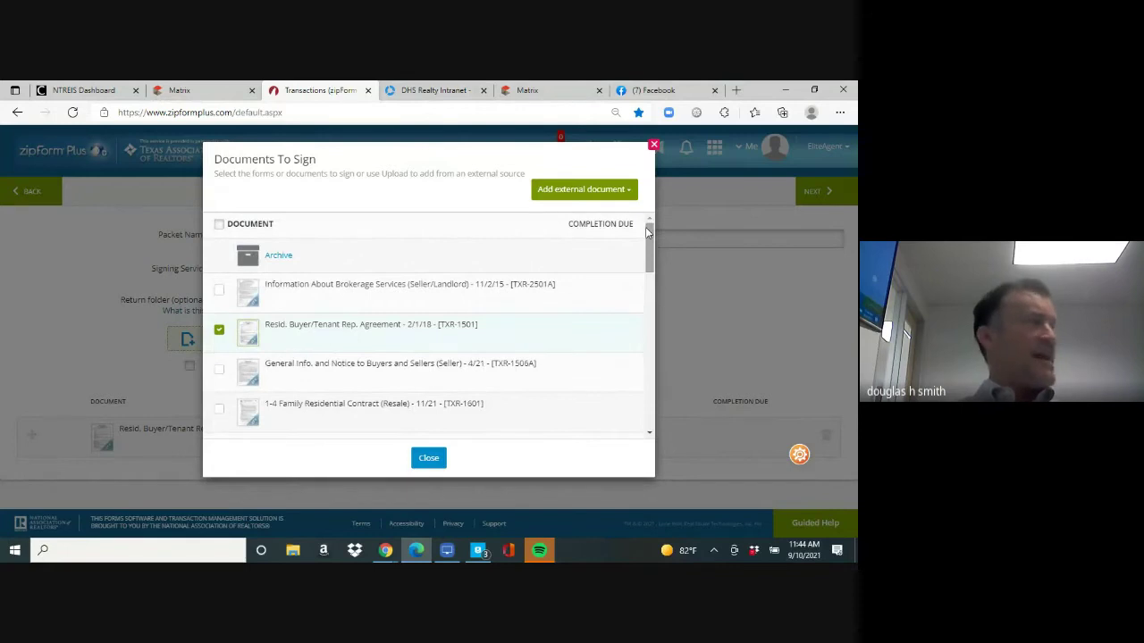
{"action": "left_click", "coordinate": [219, 295]}
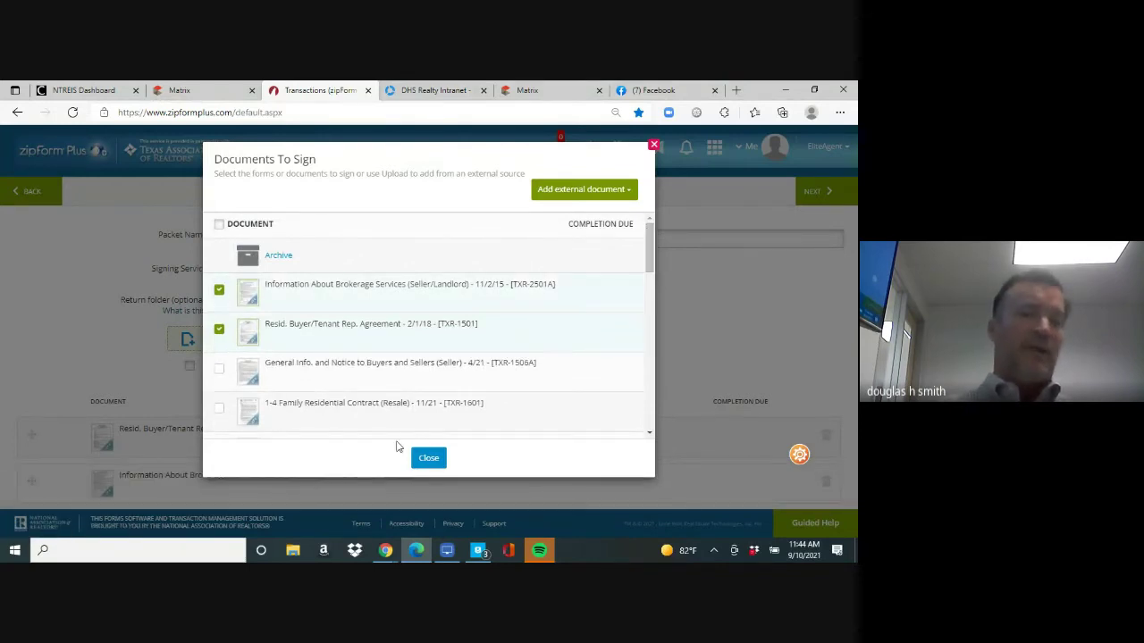
{"action": "left_click", "coordinate": [429, 460]}
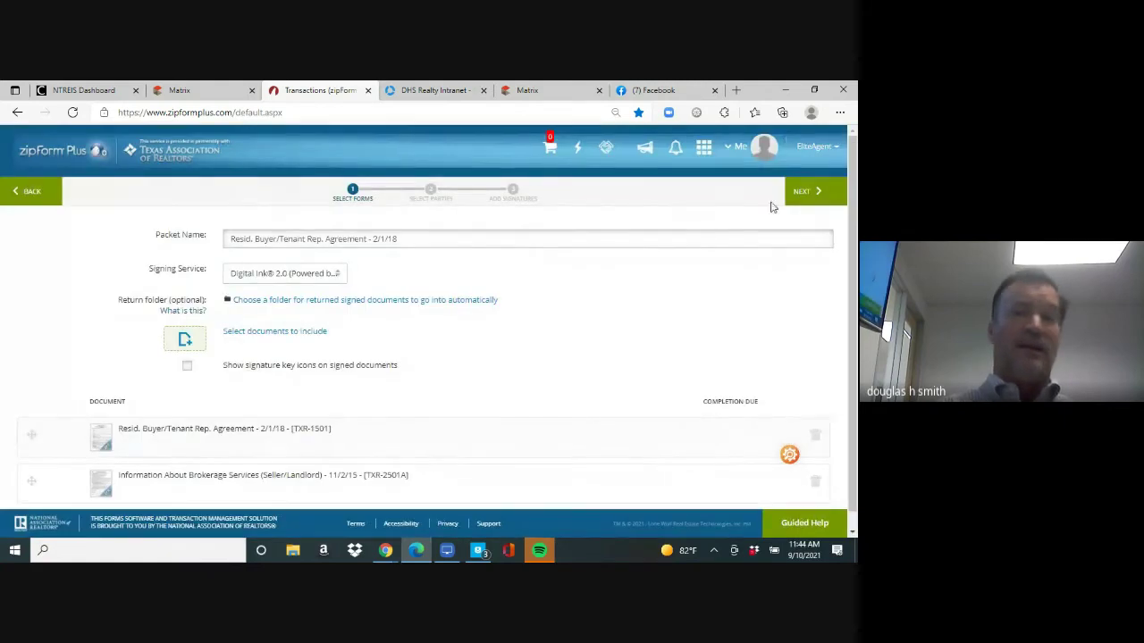
{"action": "left_click", "coordinate": [809, 193]}
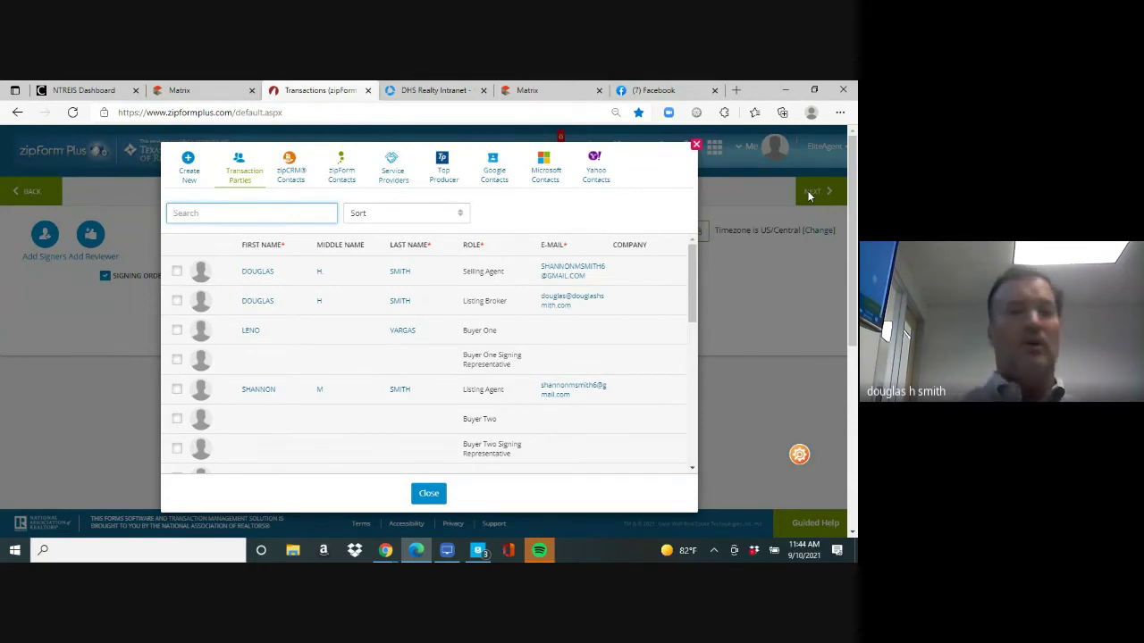
Add the selling agent and Buyer One as signers, supplying the buyer's e-mail
{"action": "left_click", "coordinate": [178, 272]}
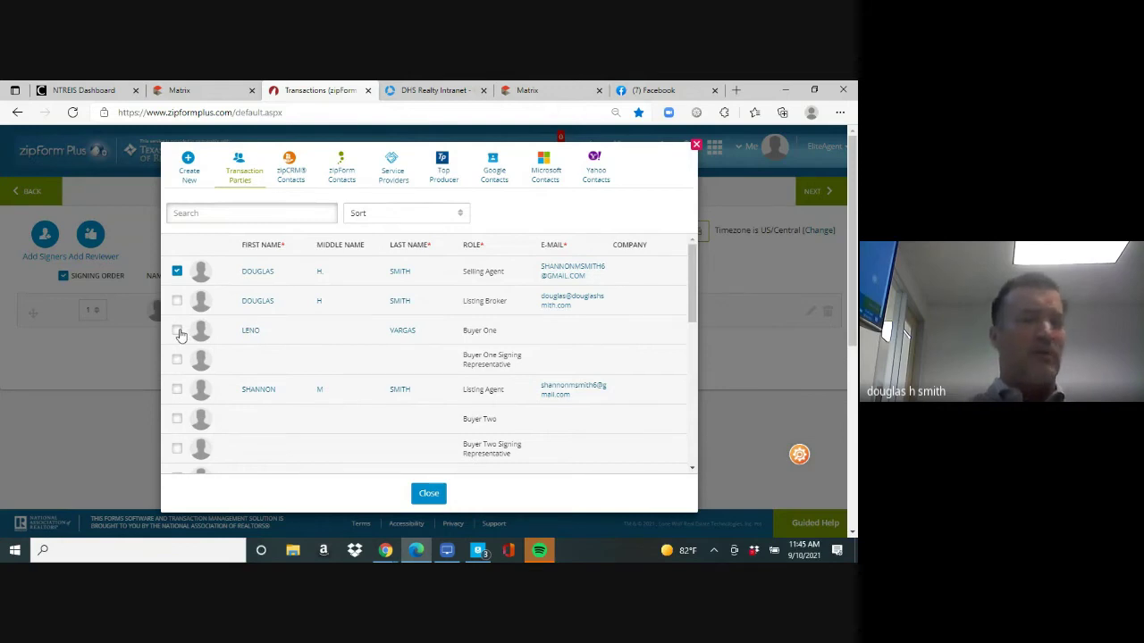
{"action": "left_click", "coordinate": [178, 331]}
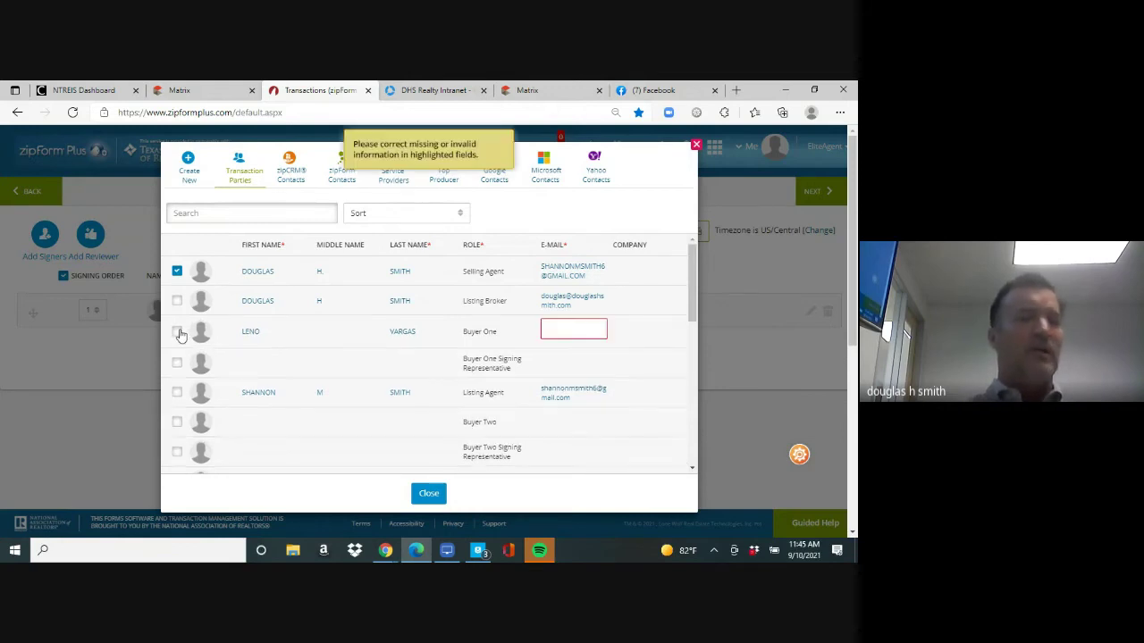
{"action": "left_click", "coordinate": [572, 330]}
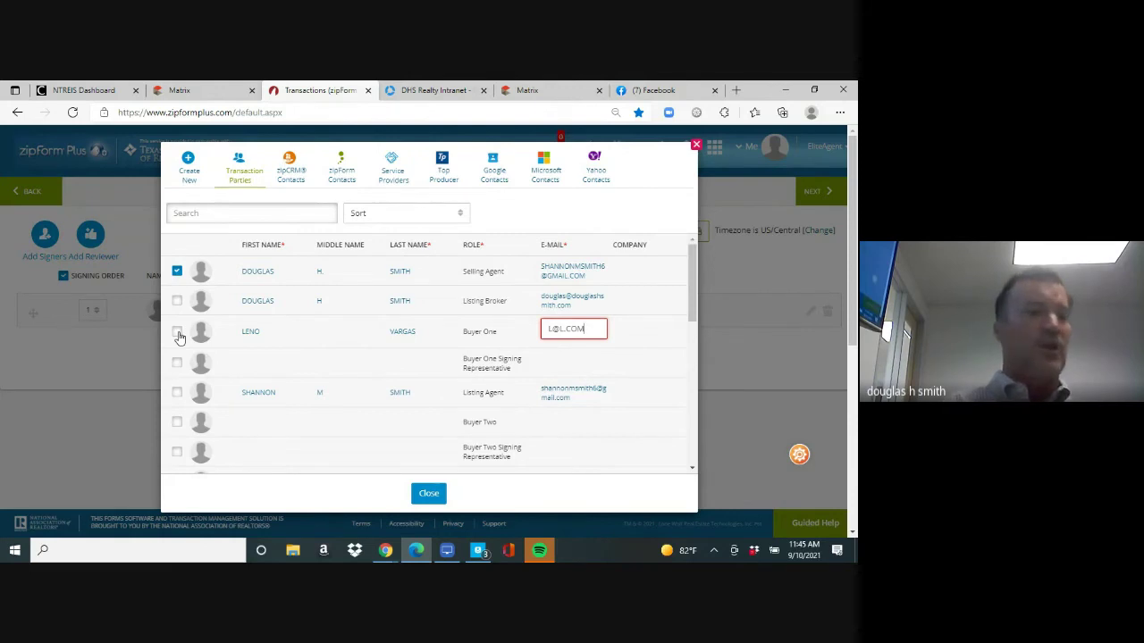
{"action": "left_click", "coordinate": [178, 333]}
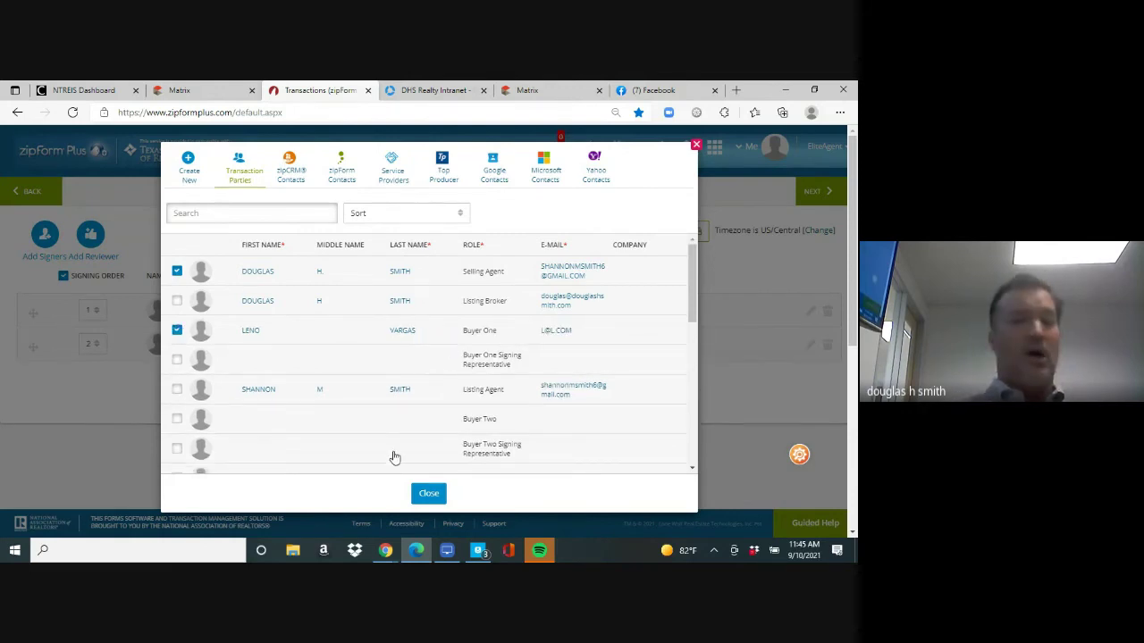
{"action": "left_click", "coordinate": [429, 494]}
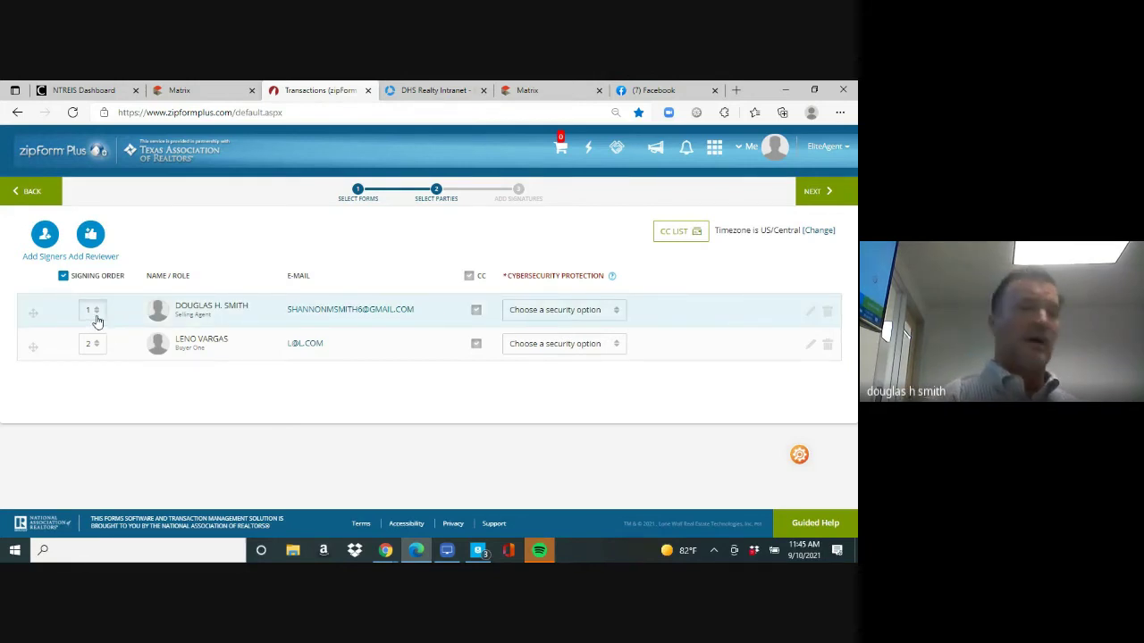
Set the agent's signing order to 2 so the buyer signs first
{"action": "left_click", "coordinate": [95, 314]}
{"action": "left_click", "coordinate": [92, 349]}
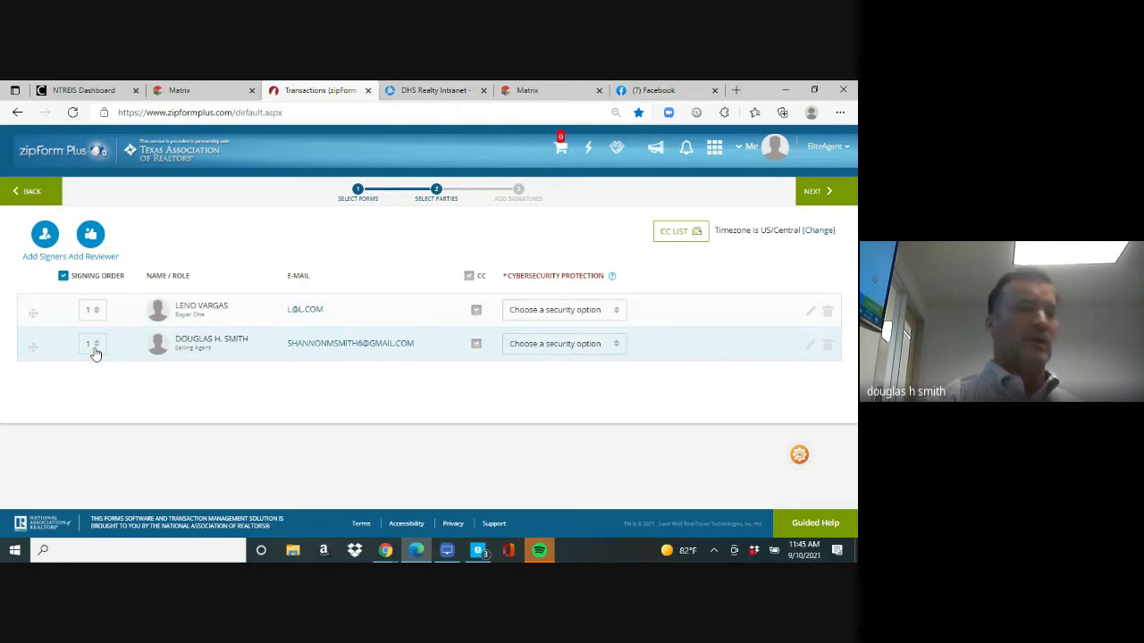
{"action": "left_click", "coordinate": [93, 350]}
{"action": "left_click", "coordinate": [93, 384]}
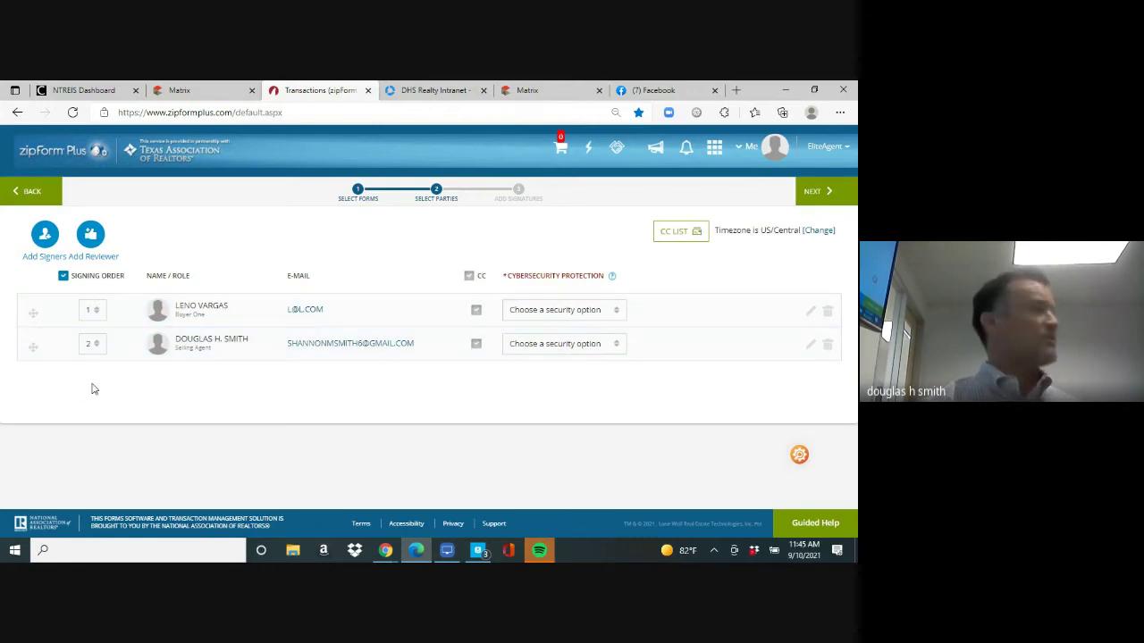
{"action": "left_click", "coordinate": [816, 191]}
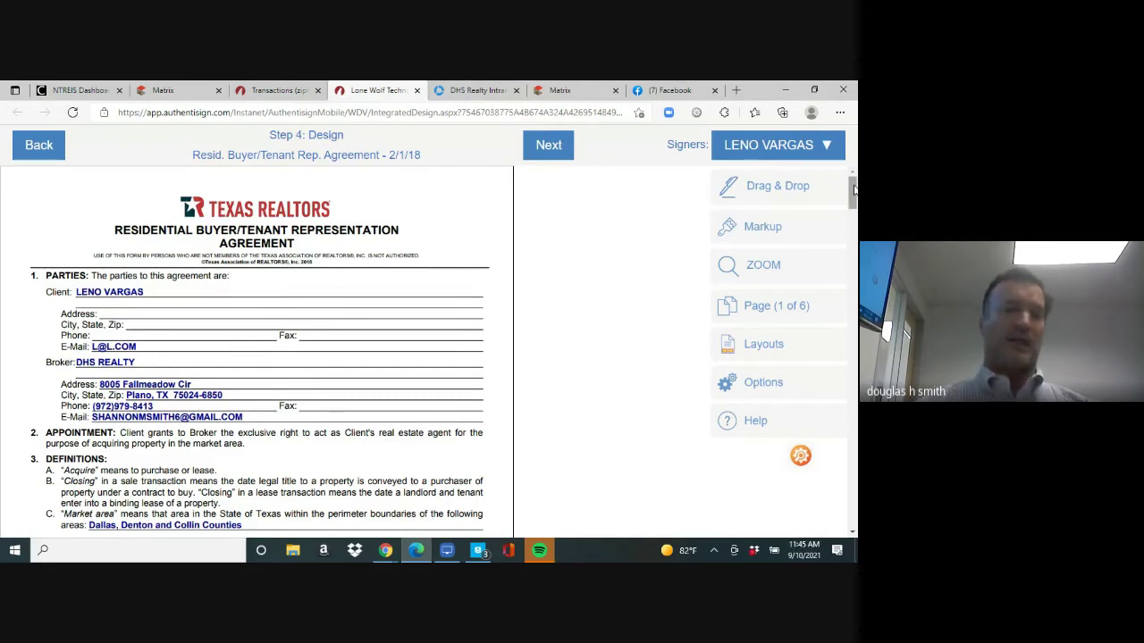
Place the selling agent's initials fields on the Broker/Associate initials lines
{"action": "left_click_drag", "start_coordinate": [853, 188], "coordinate": [853, 230]}
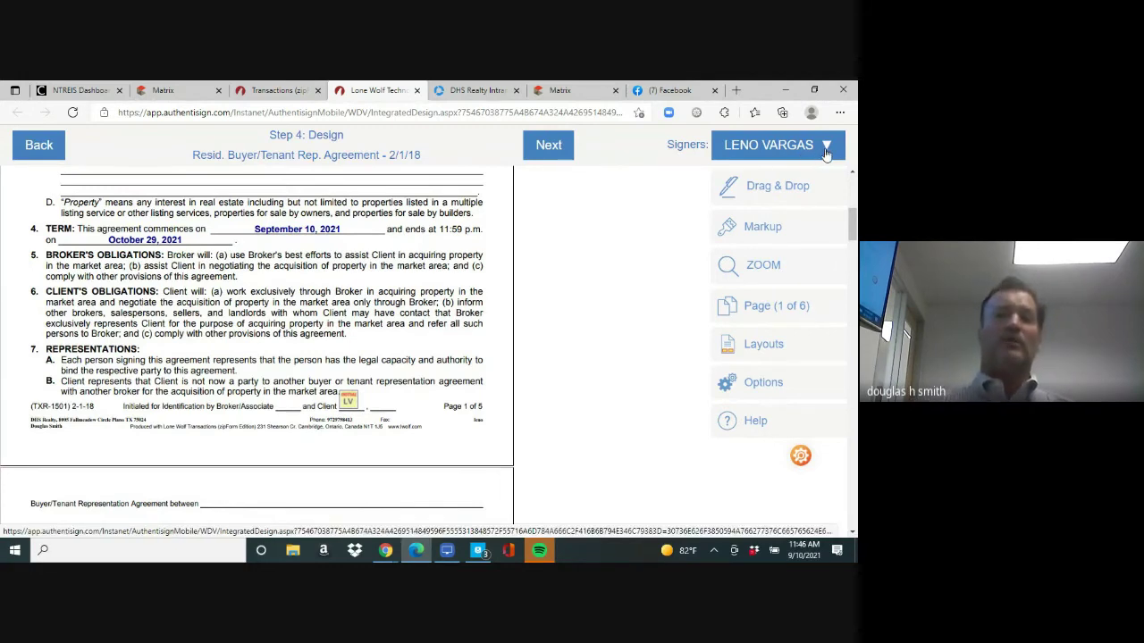
{"action": "left_click", "coordinate": [827, 154]}
{"action": "left_click", "coordinate": [767, 210]}
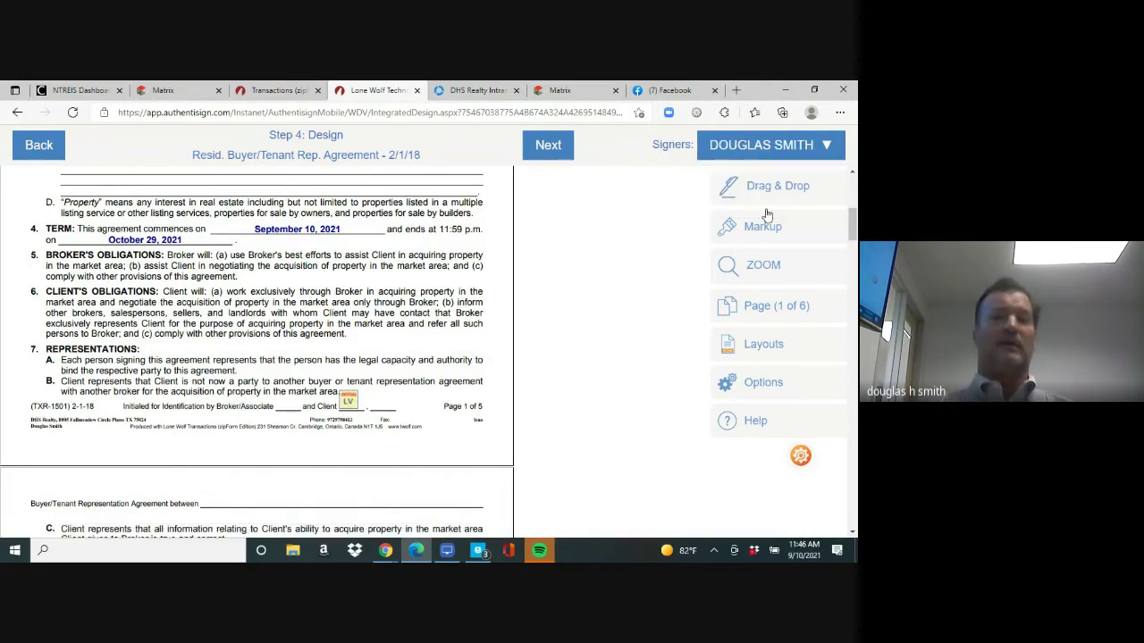
{"action": "mouse_move", "coordinate": [756, 184]}
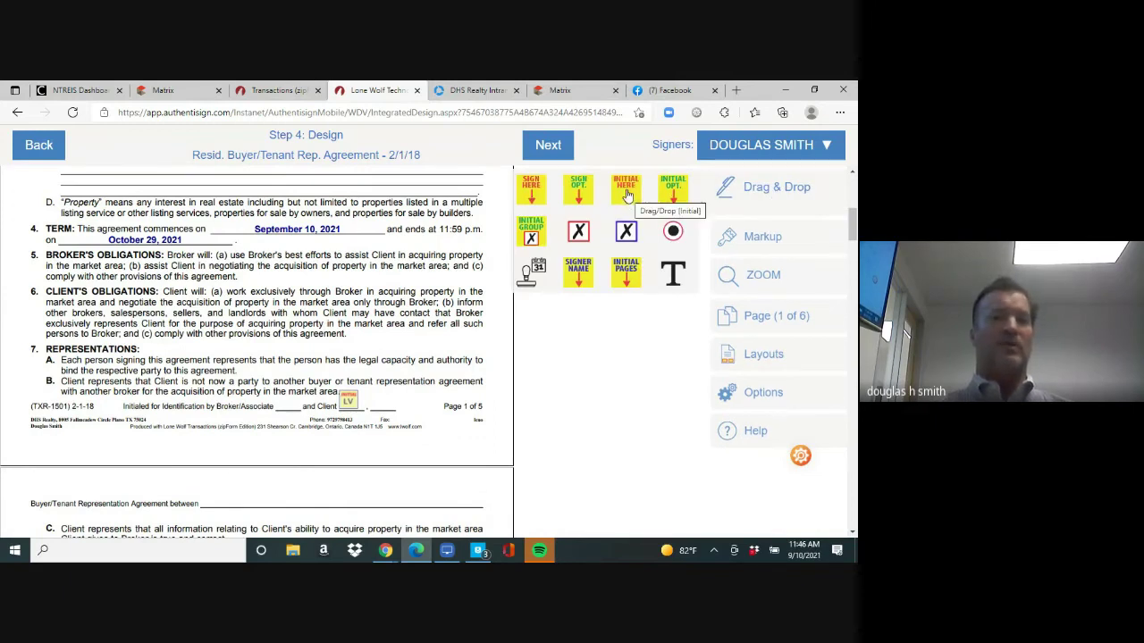
{"action": "left_click_drag", "start_coordinate": [630, 198], "coordinate": [290, 407]}
{"action": "left_click_drag", "start_coordinate": [853, 234], "coordinate": [851, 284]}
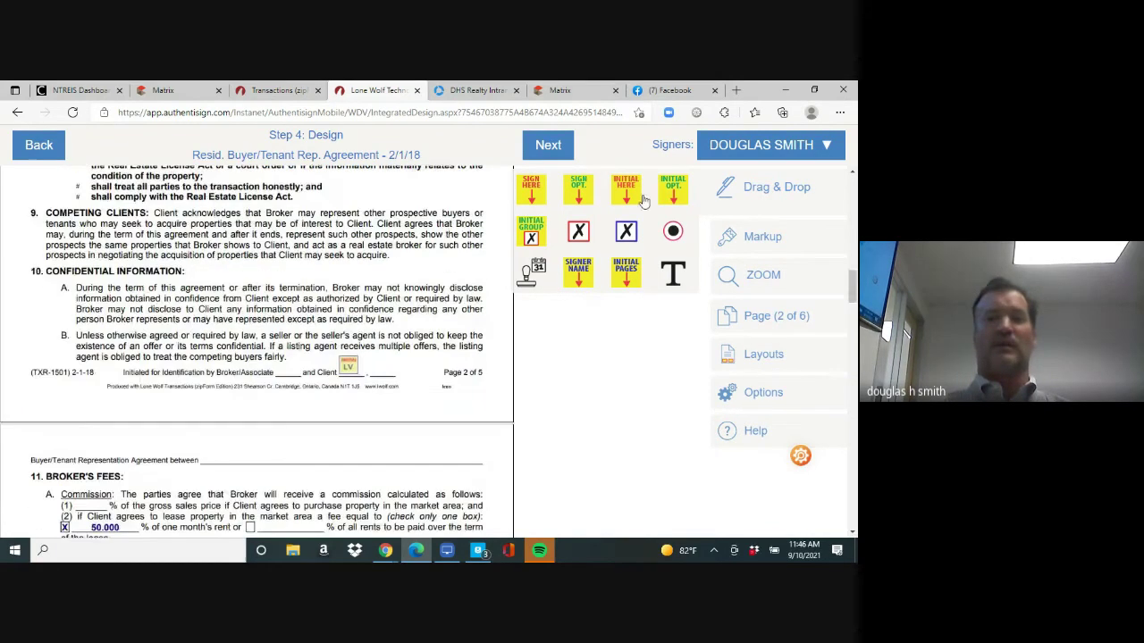
{"action": "left_click_drag", "start_coordinate": [626, 195], "coordinate": [291, 393]}
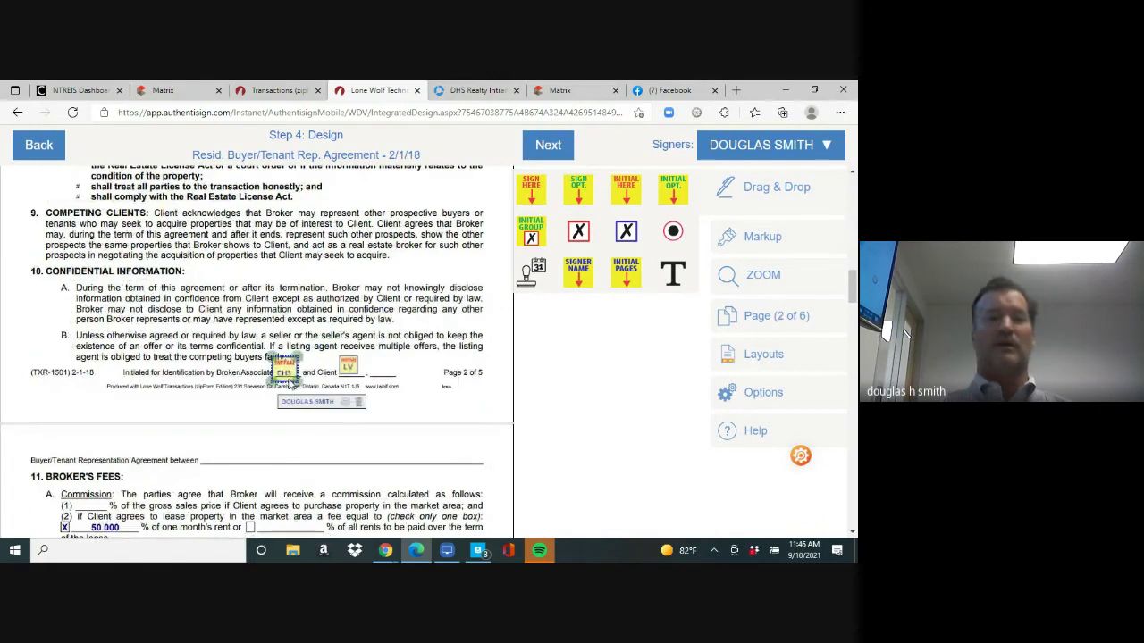
{"action": "left_click_drag", "start_coordinate": [853, 291], "coordinate": [853, 361]}
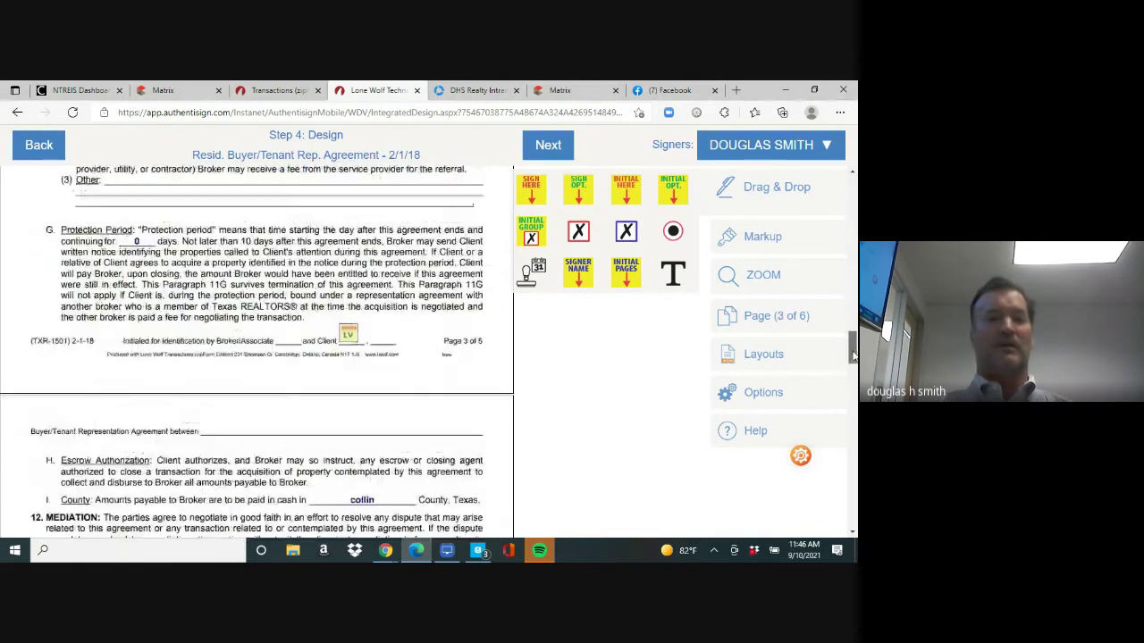
{"action": "left_click_drag", "start_coordinate": [617, 194], "coordinate": [288, 330]}
{"action": "left_click_drag", "start_coordinate": [850, 344], "coordinate": [853, 404]}
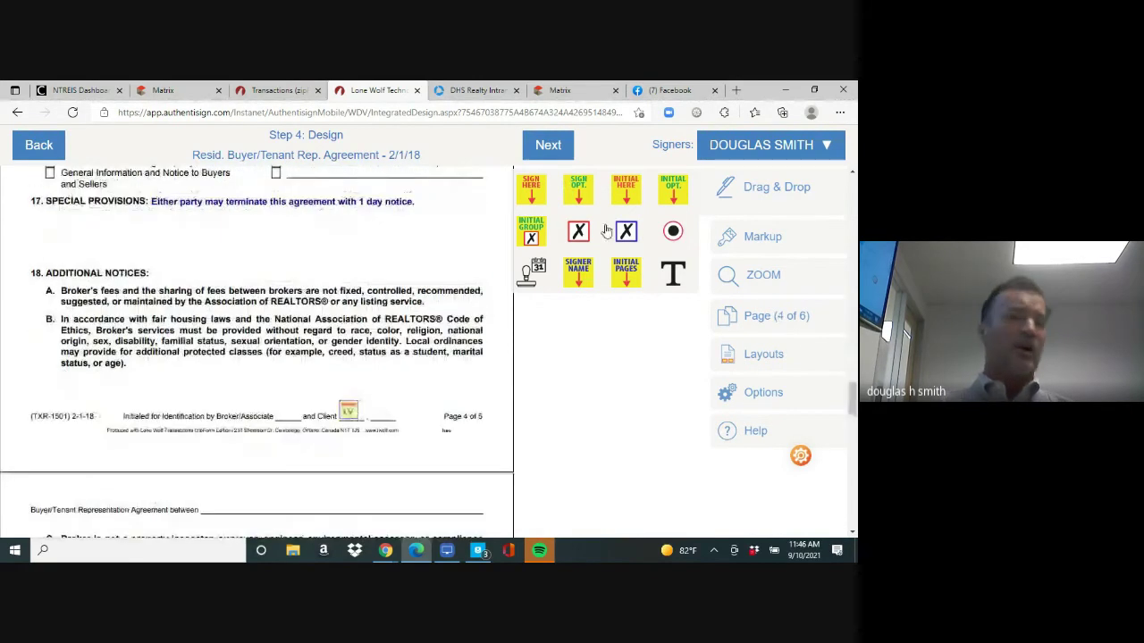
{"action": "left_click_drag", "start_coordinate": [625, 192], "coordinate": [294, 412]}
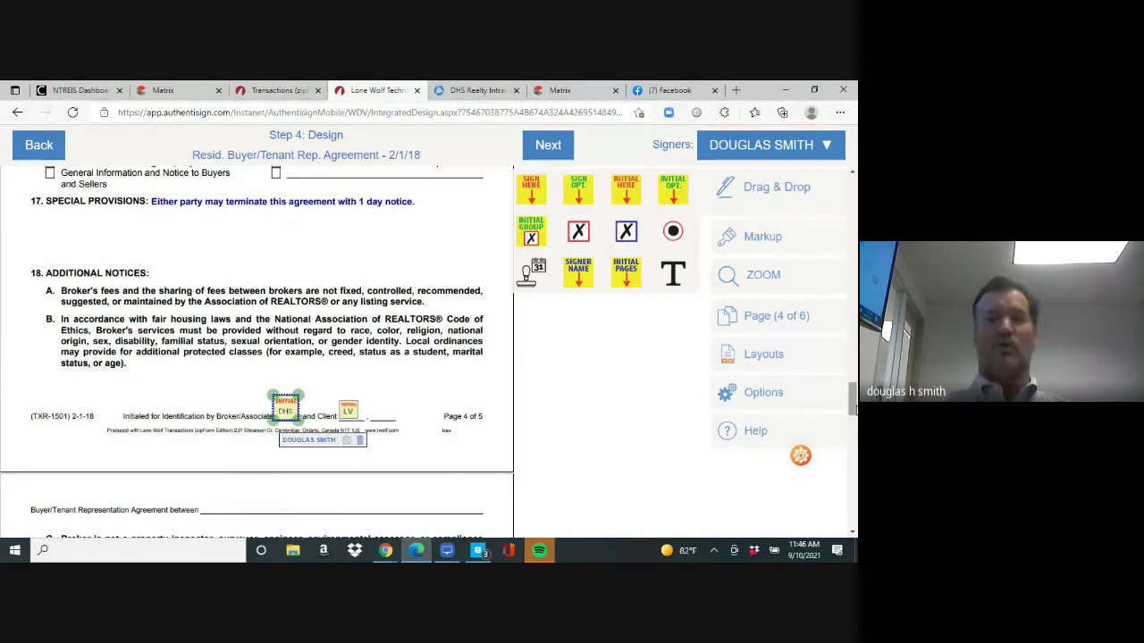
Add the broker's signature field and an automatic date beside it
{"action": "left_click_drag", "start_coordinate": [853, 404], "coordinate": [852, 447]}
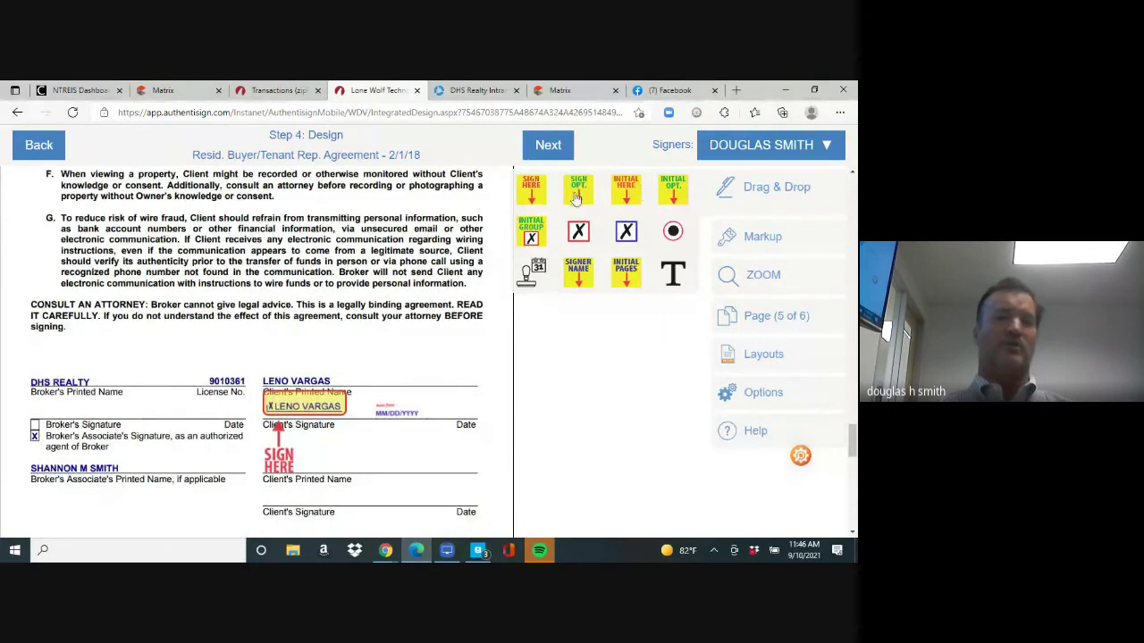
{"action": "mouse_move", "coordinate": [531, 190]}
{"action": "left_mouse_down"}
{"action": "mouse_move", "coordinate": [235, 348]}
{"action": "mouse_move", "coordinate": [58, 362]}
{"action": "left_mouse_up"}
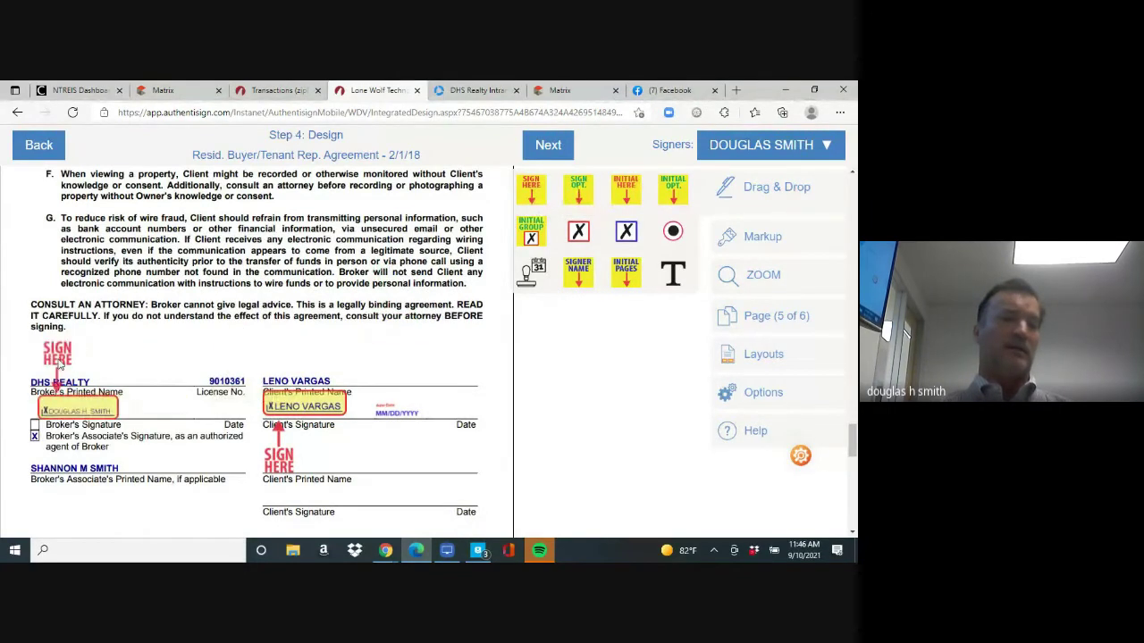
{"action": "mouse_move", "coordinate": [534, 268]}
{"action": "left_mouse_down"}
{"action": "mouse_move", "coordinate": [241, 409]}
{"action": "mouse_move", "coordinate": [204, 413]}
{"action": "left_mouse_up"}
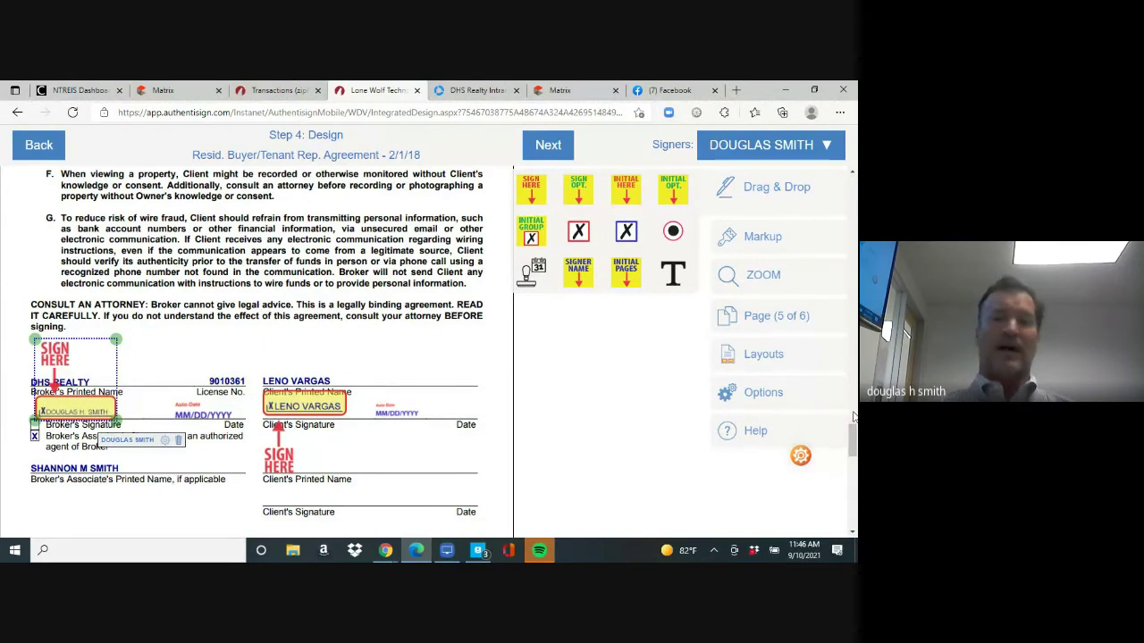
{"action": "left_click_drag", "start_coordinate": [852, 441], "coordinate": [853, 505]}
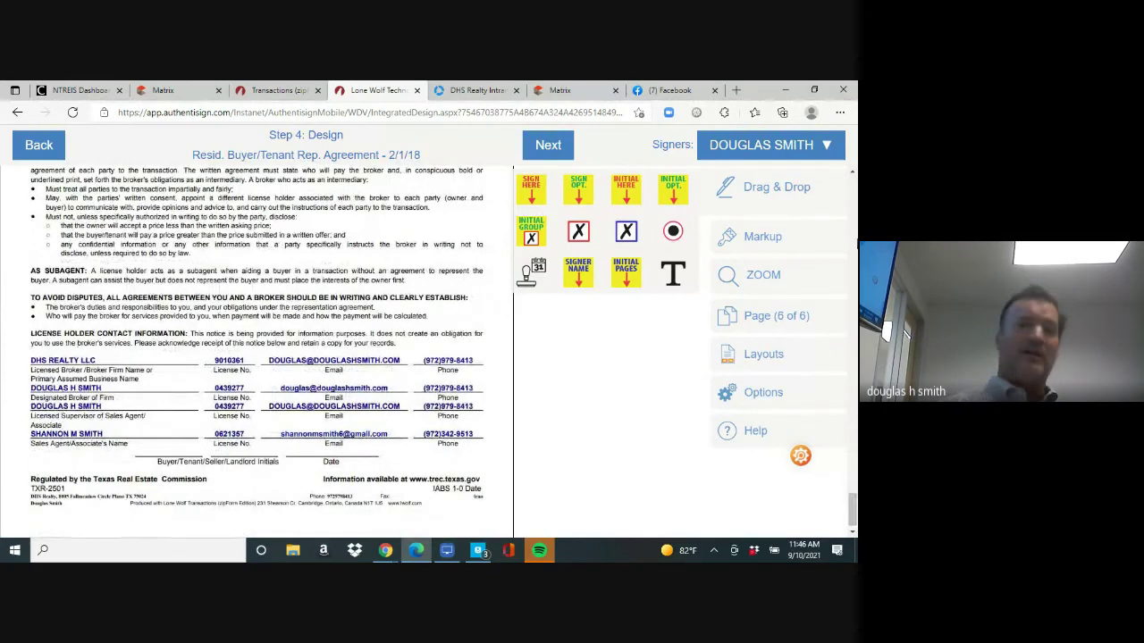
Place the client's initials and date fields on page 6 and finish the design
{"action": "left_click", "coordinate": [824, 148]}
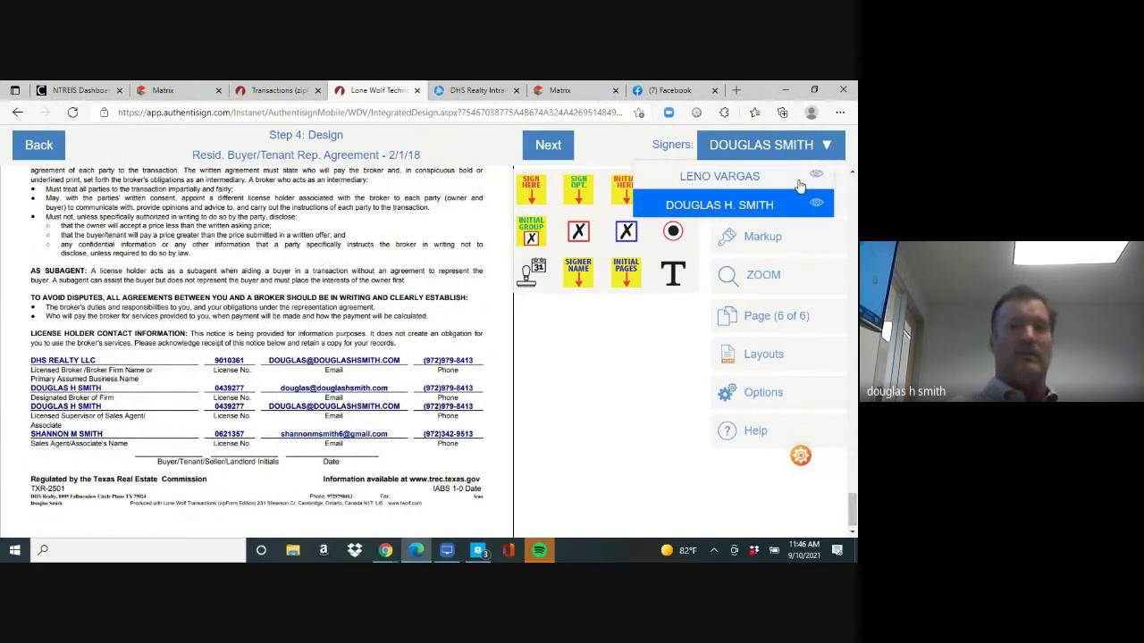
{"action": "left_click", "coordinate": [795, 178]}
{"action": "left_click_drag", "start_coordinate": [625, 192], "coordinate": [175, 444]}
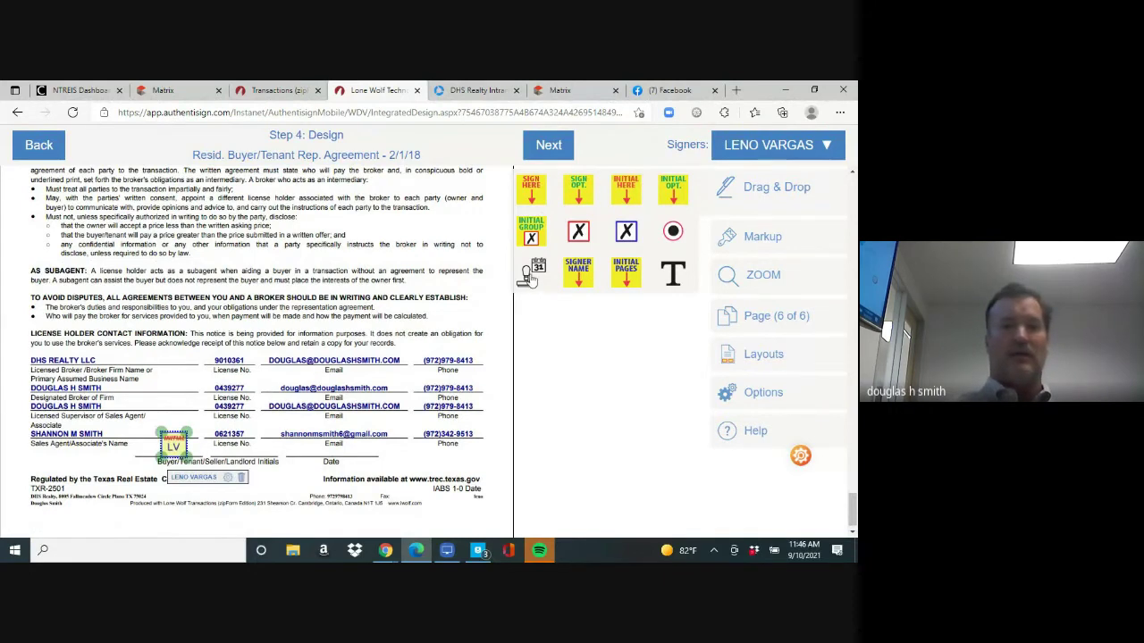
{"action": "left_click_drag", "start_coordinate": [531, 279], "coordinate": [340, 450]}
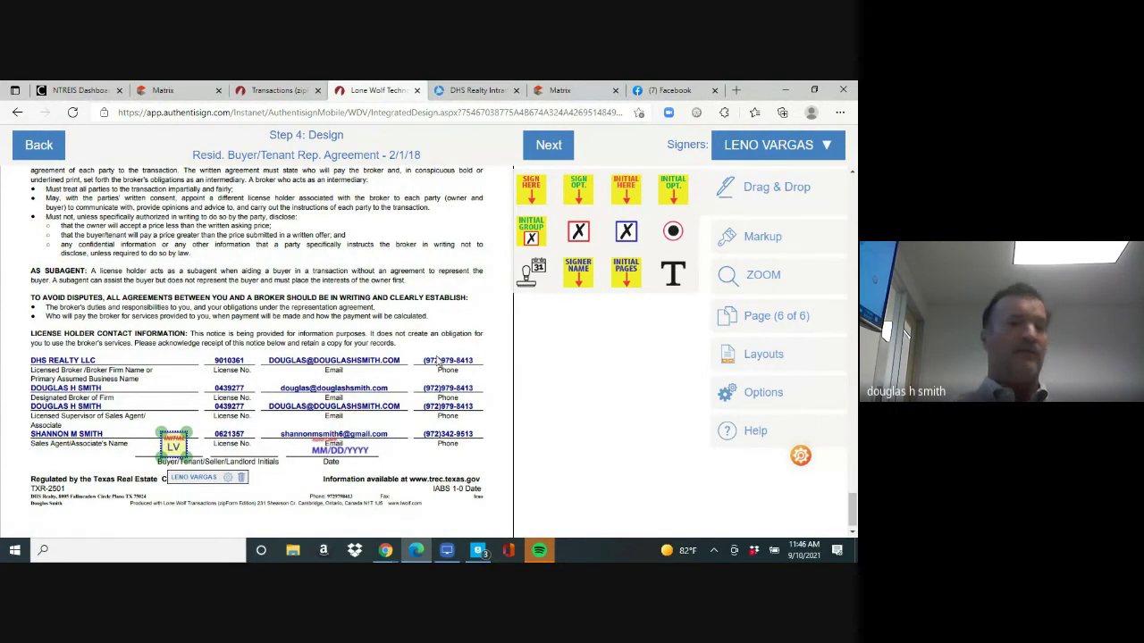
{"action": "left_click", "coordinate": [550, 148]}
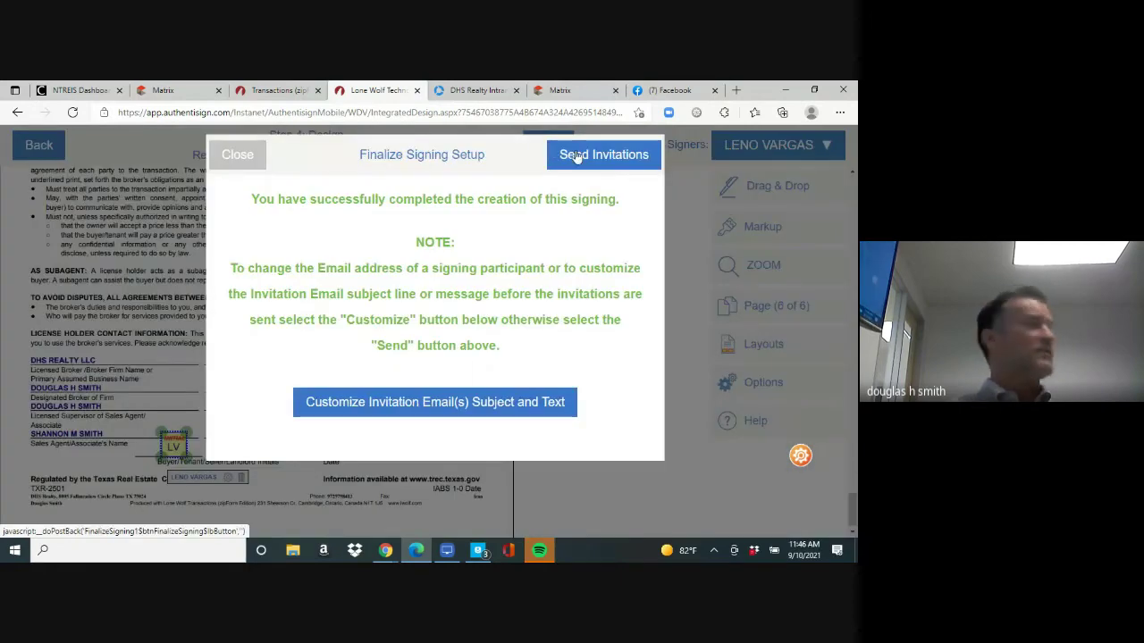
Send the signing invitations and open the 1-4 Family Residential Contract from the documents
{"action": "left_click", "coordinate": [576, 154]}
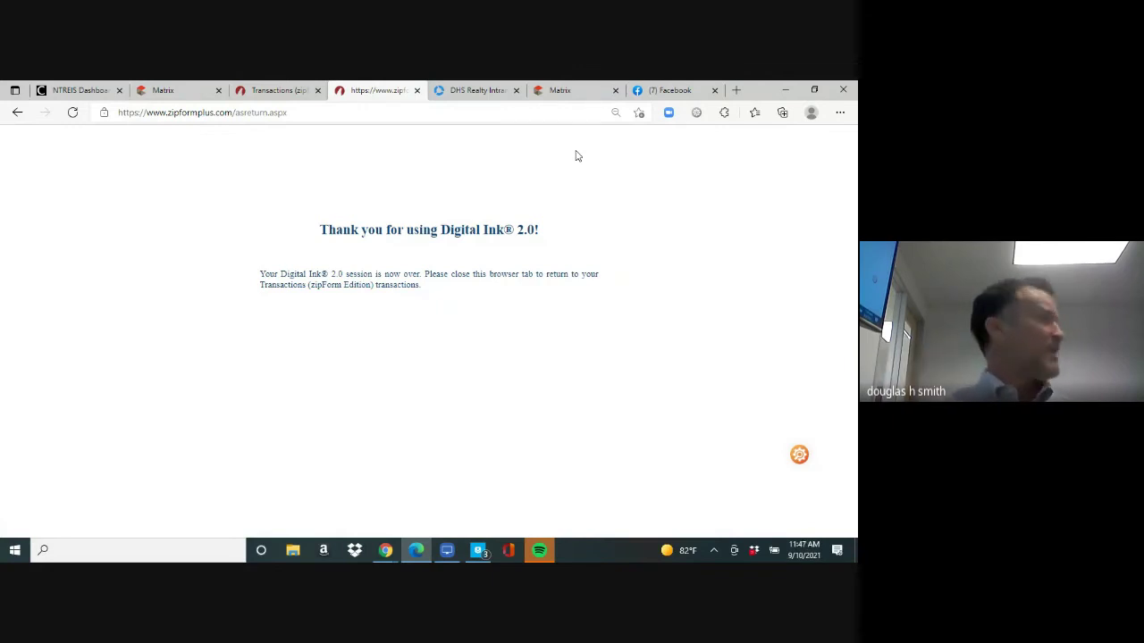
{"action": "left_click", "coordinate": [271, 91]}
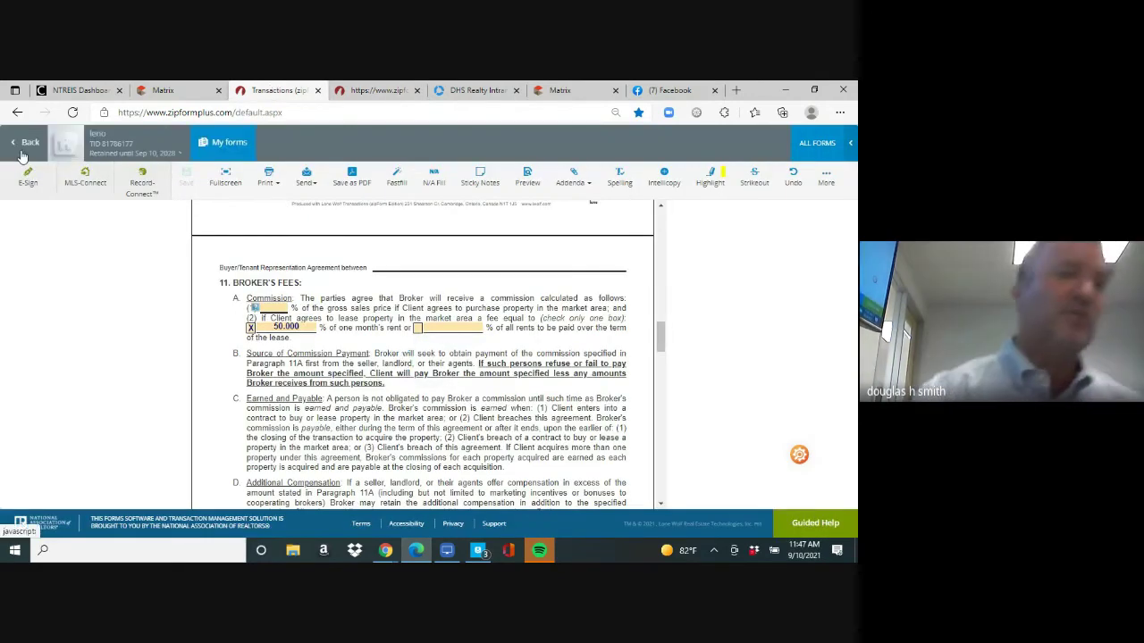
{"action": "left_click", "coordinate": [27, 144]}
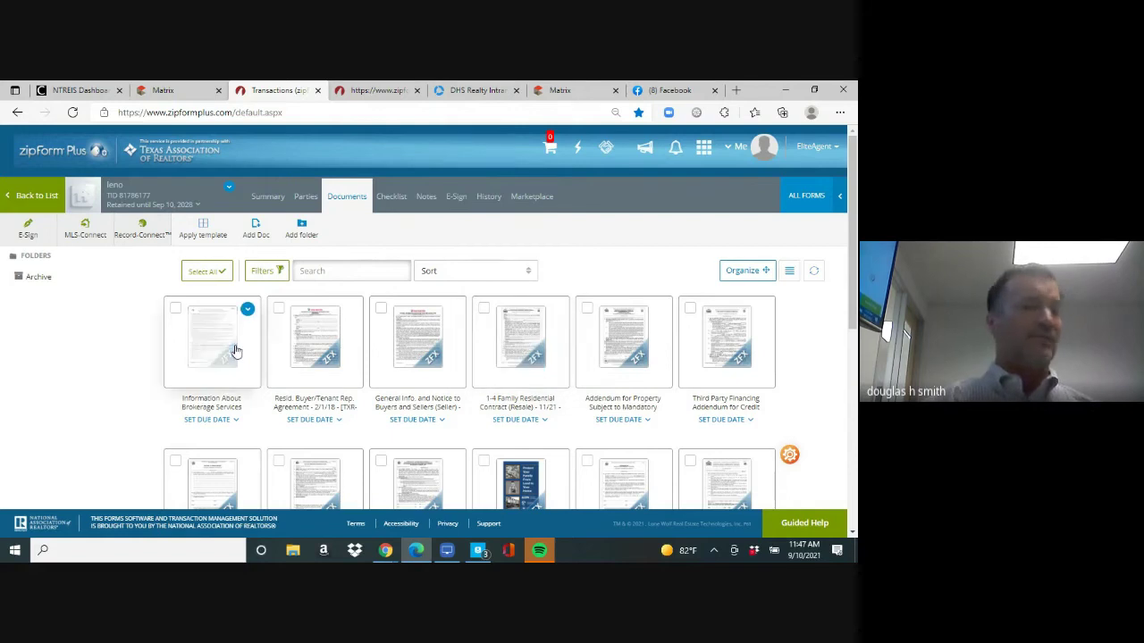
{"action": "left_click", "coordinate": [528, 338]}
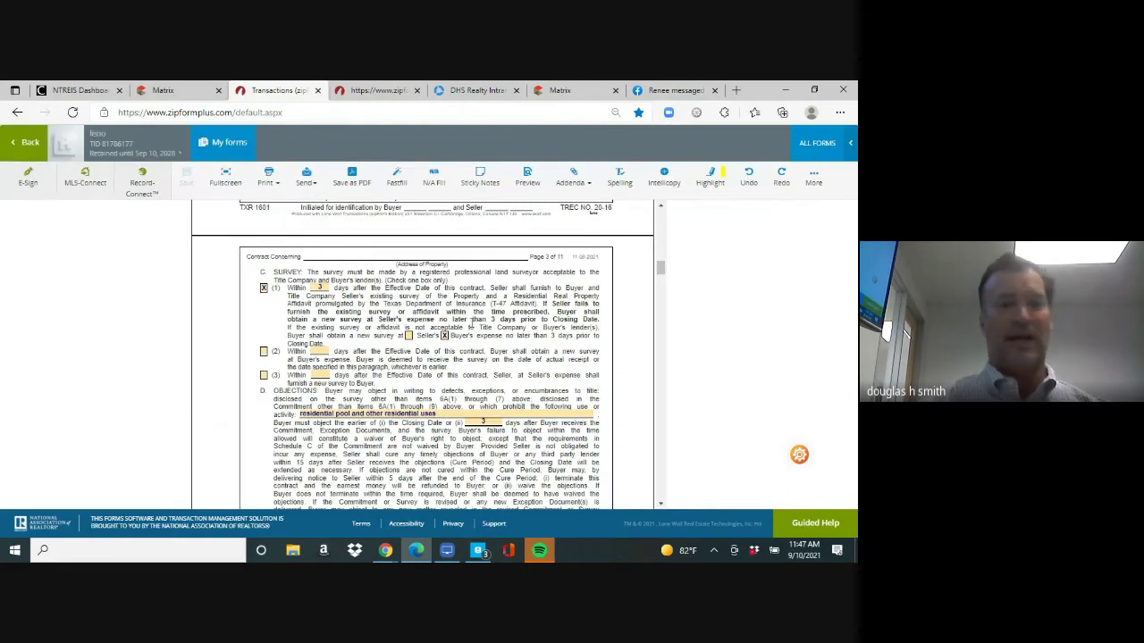
Enter the two sellers' full names in the contract's party section
{"action": "left_click_drag", "start_coordinate": [662, 275], "coordinate": [660, 216]}
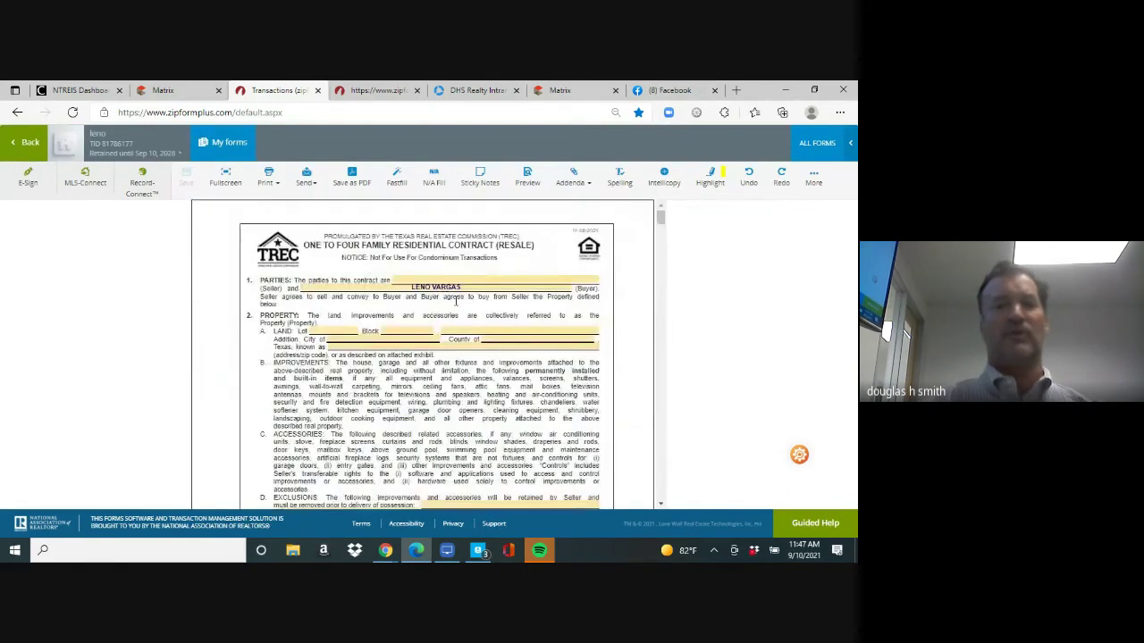
{"action": "left_click", "coordinate": [416, 280]}
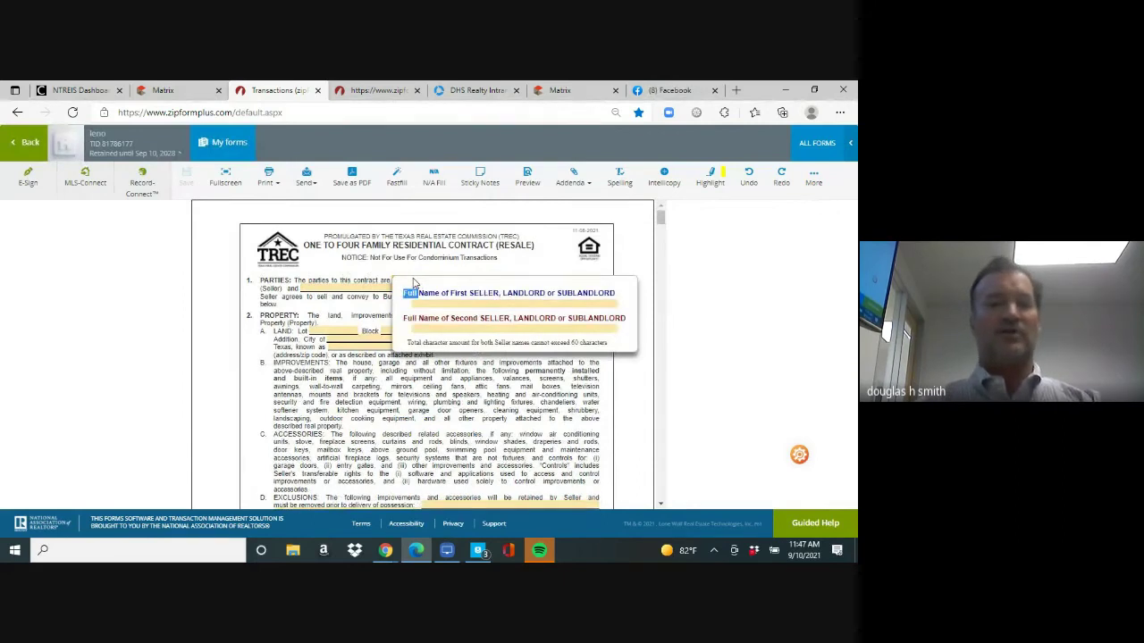
{"action": "left_click", "coordinate": [441, 302]}
{"action": "type", "text": "SALLEY"}
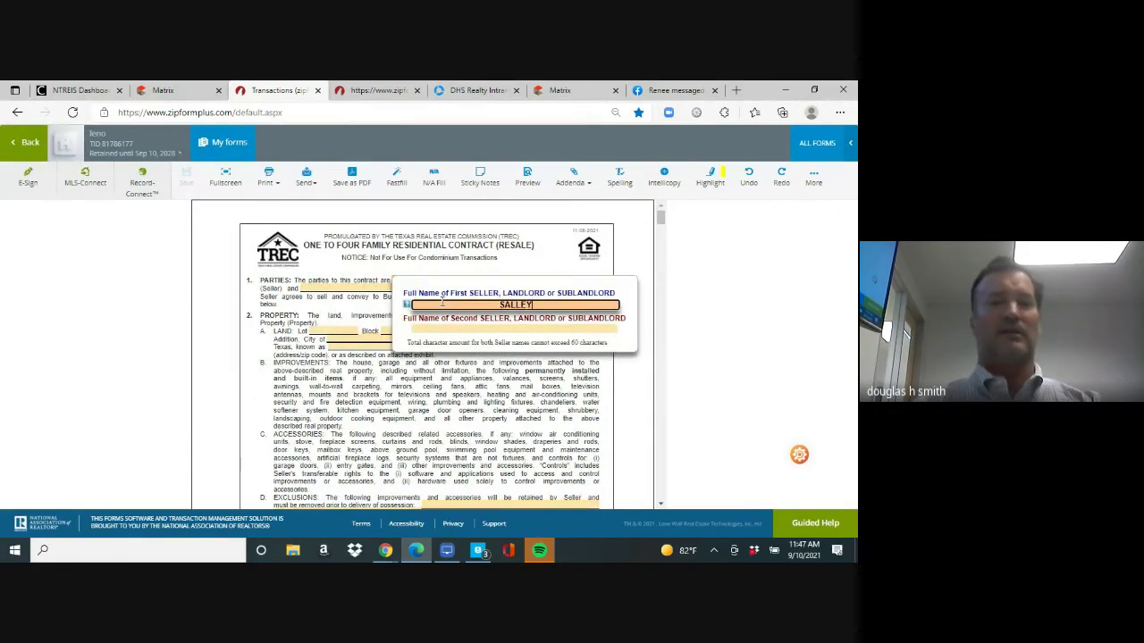
{"action": "type", "text": " SELLER"}
{"action": "key", "text": "Tab"}
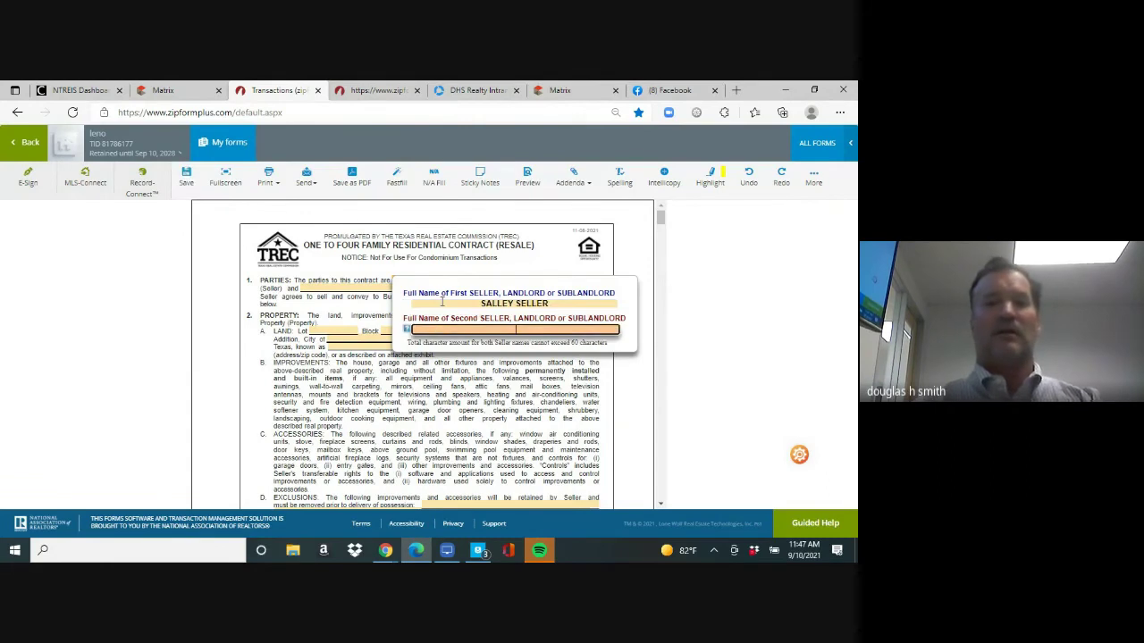
{"action": "type", "text": "SAM SELLER"}
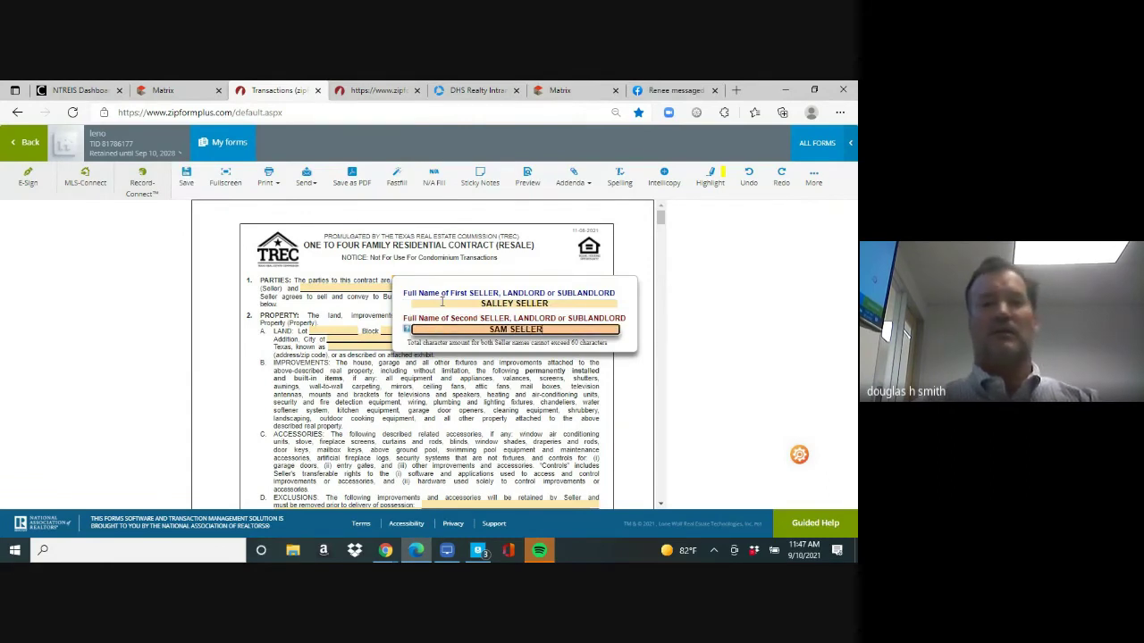
{"action": "key", "text": "Tab"}
{"action": "key", "text": "Tab"}
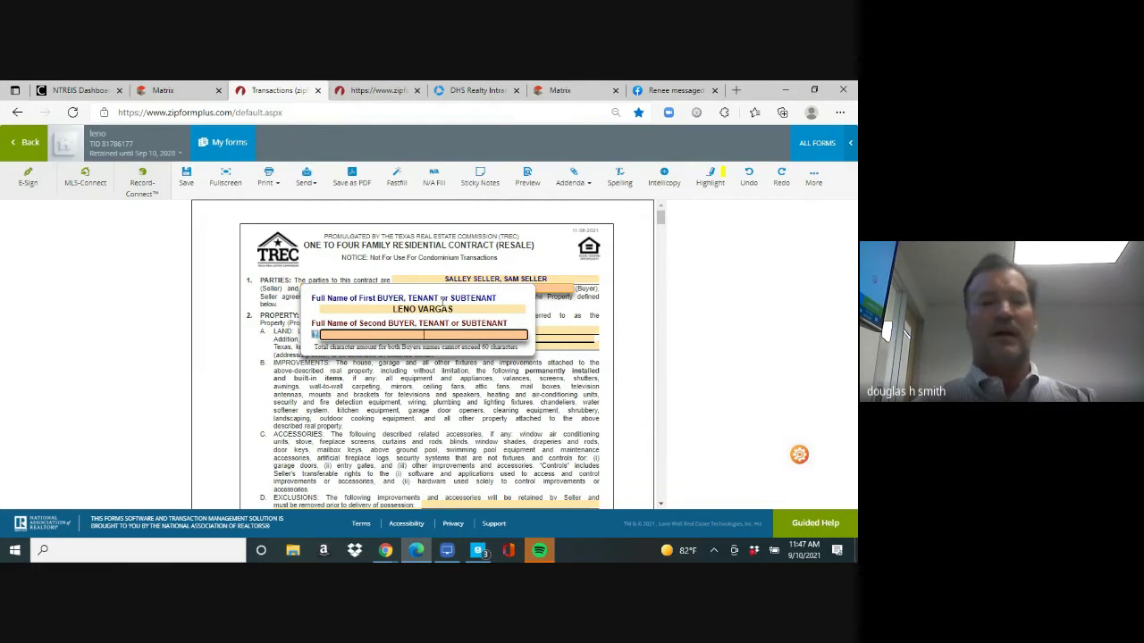
Fill the property as Lot 7, Block H, its addition, Plano, Collin County, plus street address
{"action": "key", "text": "Tab"}
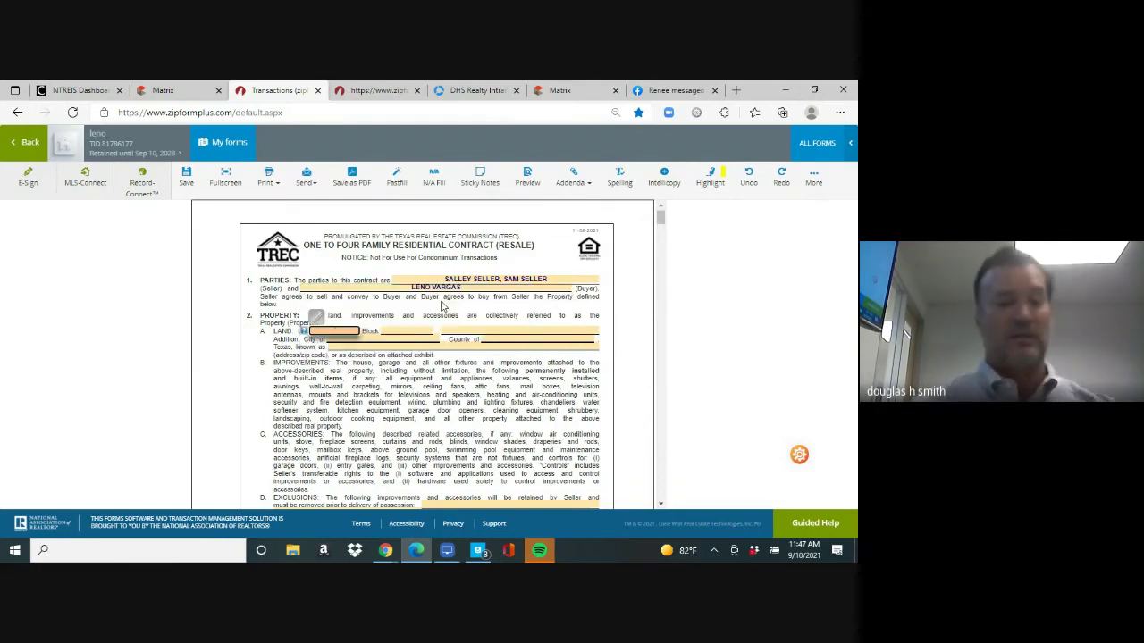
{"action": "type", "text": "7"}
{"action": "key", "text": "Tab"}
{"action": "type", "text": "H"}
{"action": "key", "text": "Tab"}
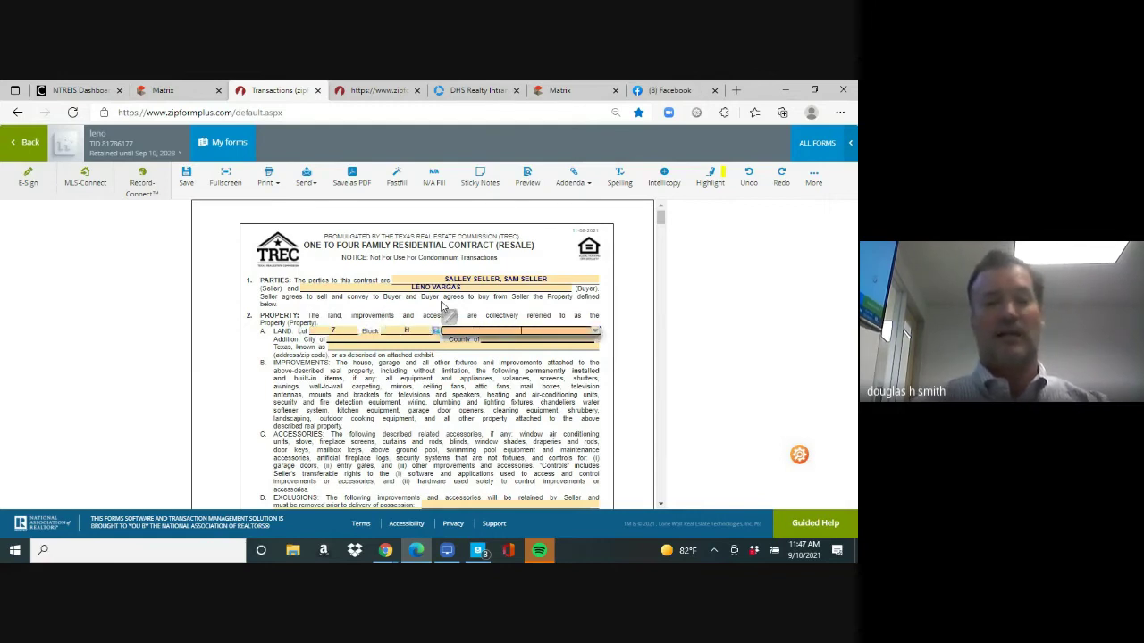
{"action": "type", "text": "EASY S"}
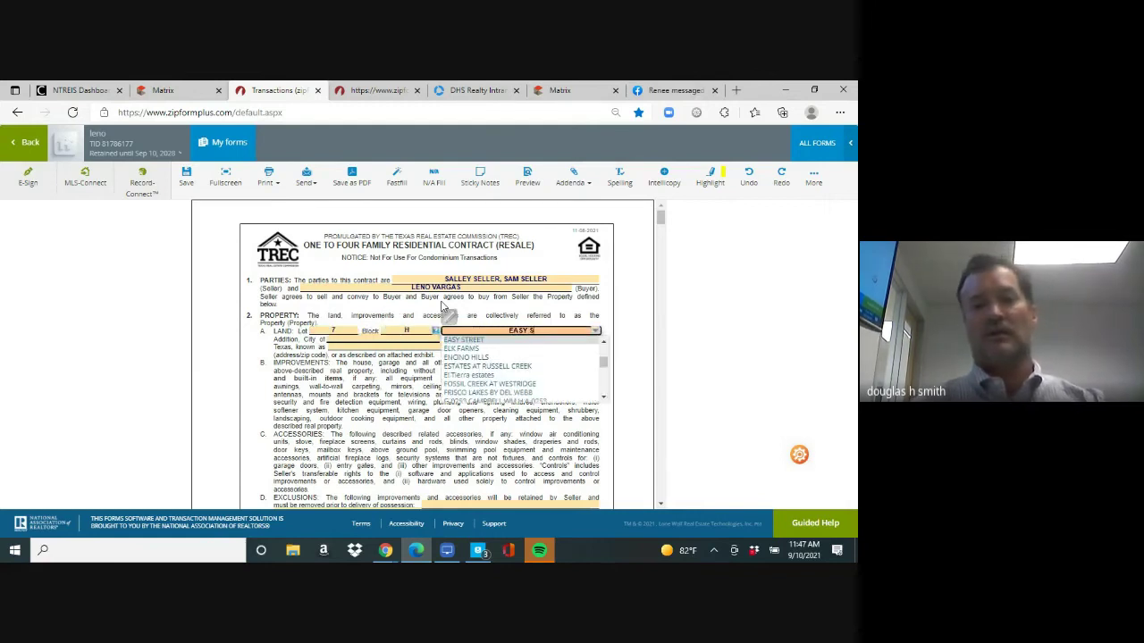
{"action": "key", "text": "BackSpace"}
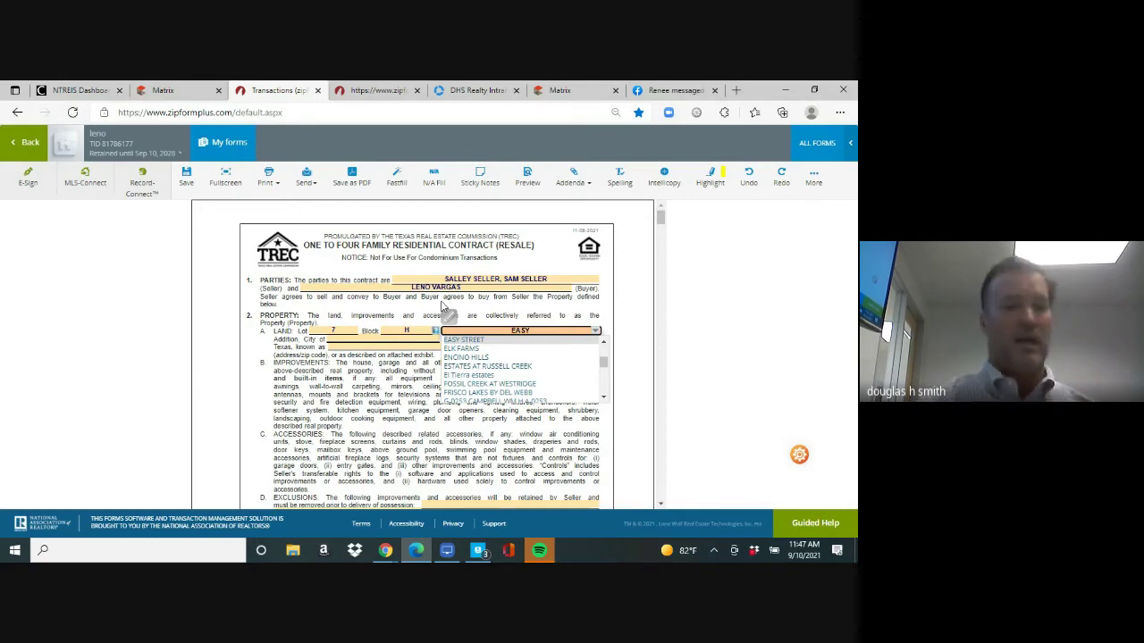
{"action": "key", "text": "Escape"}
{"action": "key", "text": "Tab"}
{"action": "type", "text": "PLANO"}
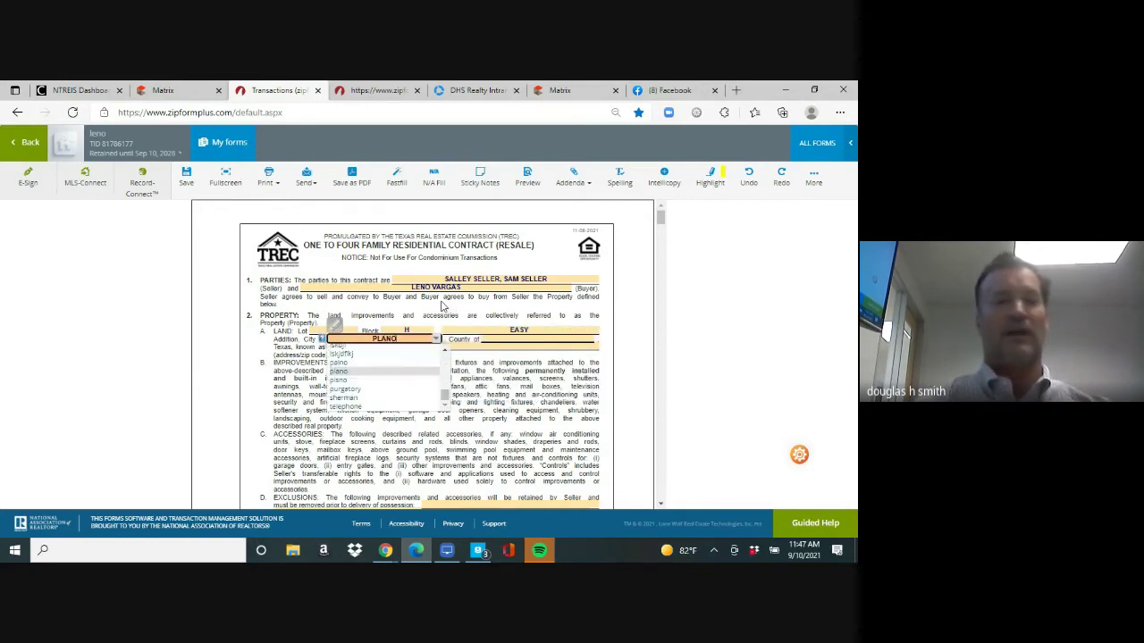
{"action": "key", "text": "Tab"}
{"action": "type", "text": "COLLIN"}
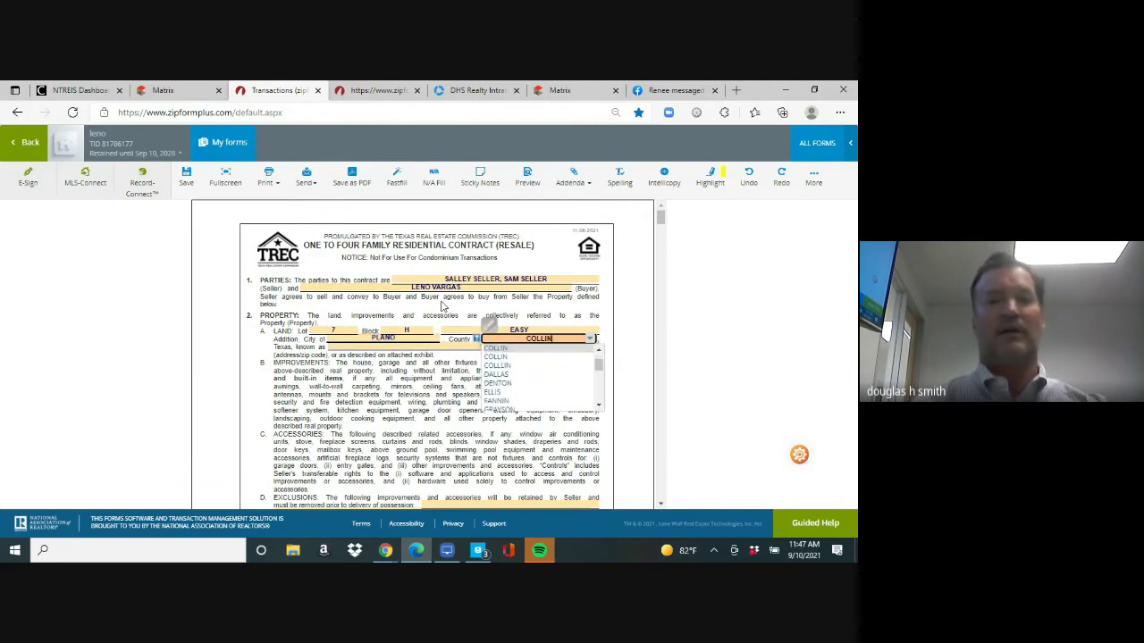
{"action": "key", "text": "Tab"}
{"action": "type", "text": "123 EAS"}
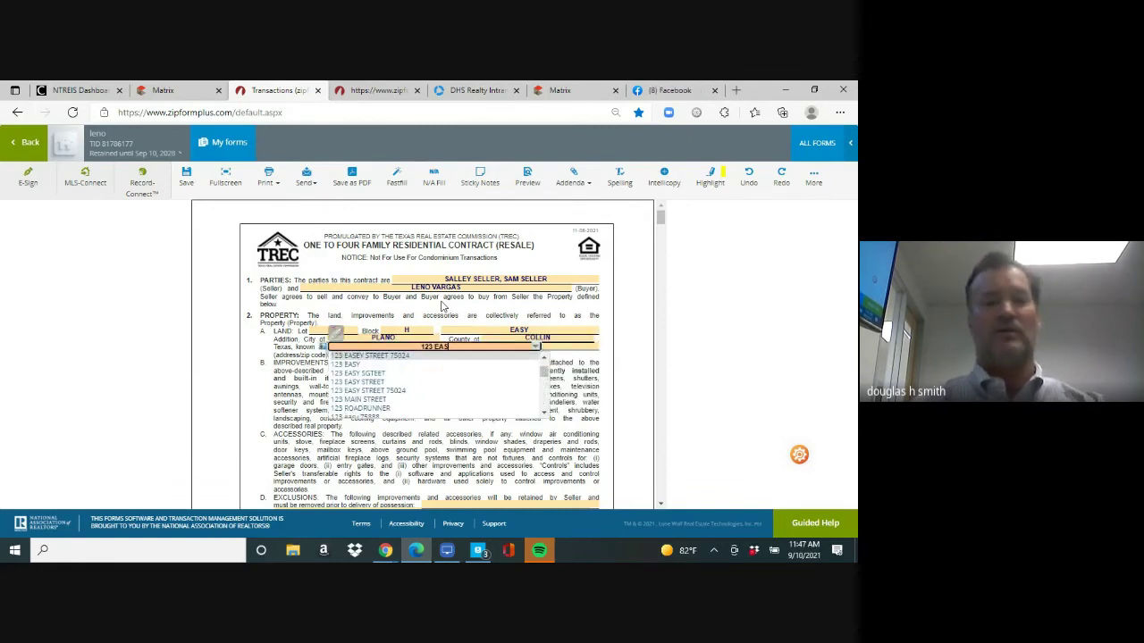
{"action": "type", "text": "Y STREET"}
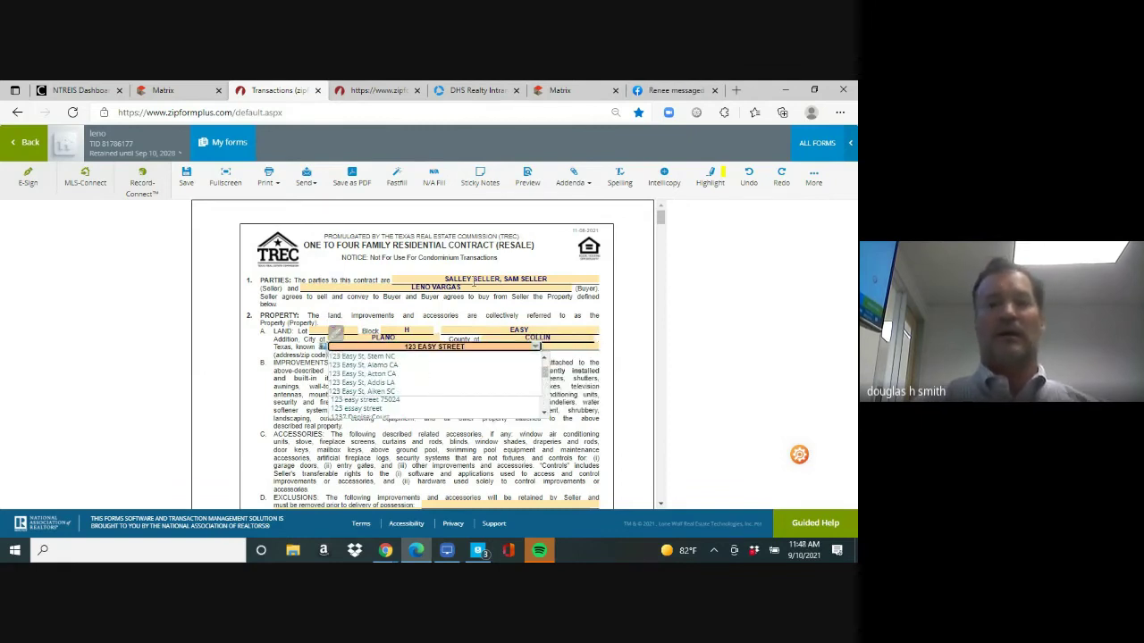
Enter a $50,000 cash portion and $450,000 third-party financing for a $500,000 price
{"action": "scroll", "coordinate": [608, 277], "scroll_direction": "down", "scroll_amount": 5}
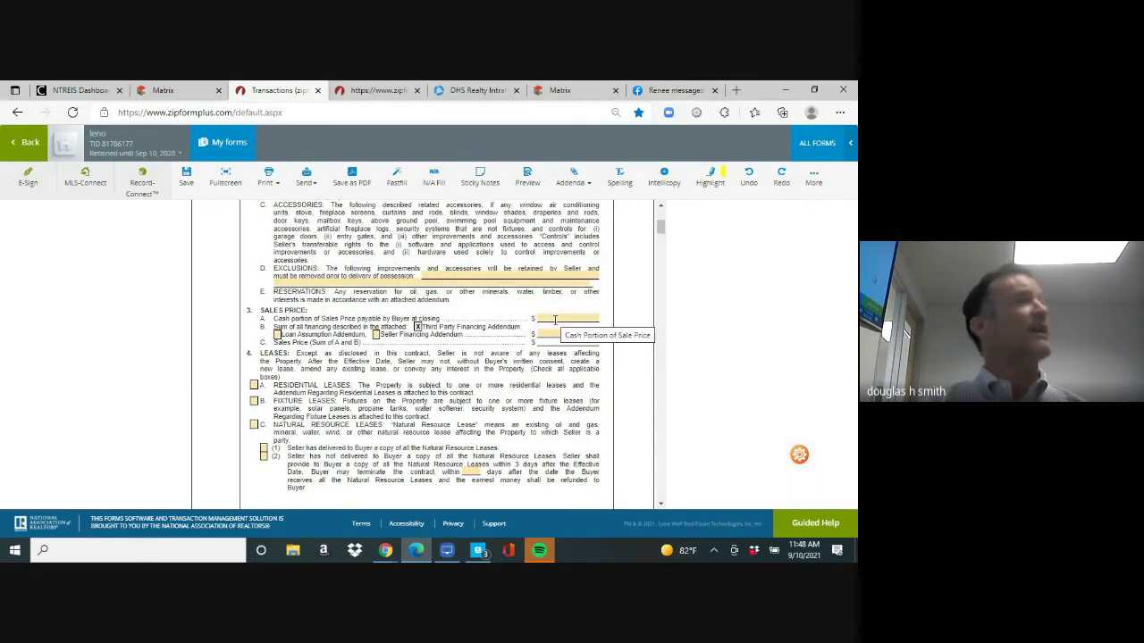
{"action": "left_click", "coordinate": [554, 319]}
{"action": "type", "text": "50,0"}
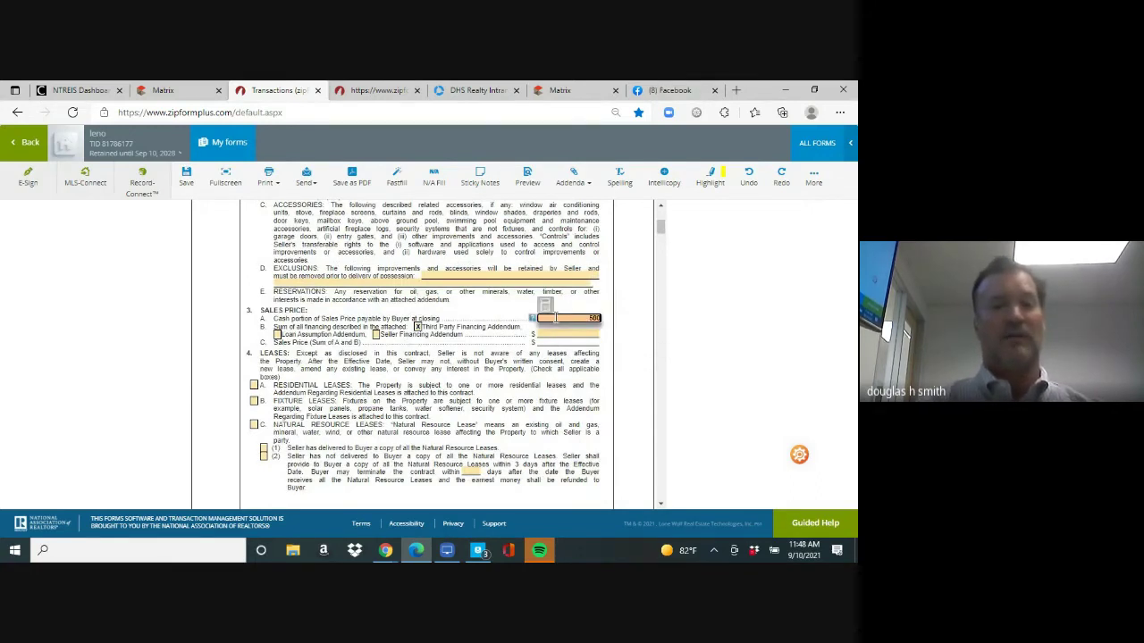
{"action": "type", "text": "00"}
{"action": "key", "text": "Tab"}
{"action": "key", "text": "Tab"}
{"action": "key", "text": "Tab"}
{"action": "key", "text": "Tab"}
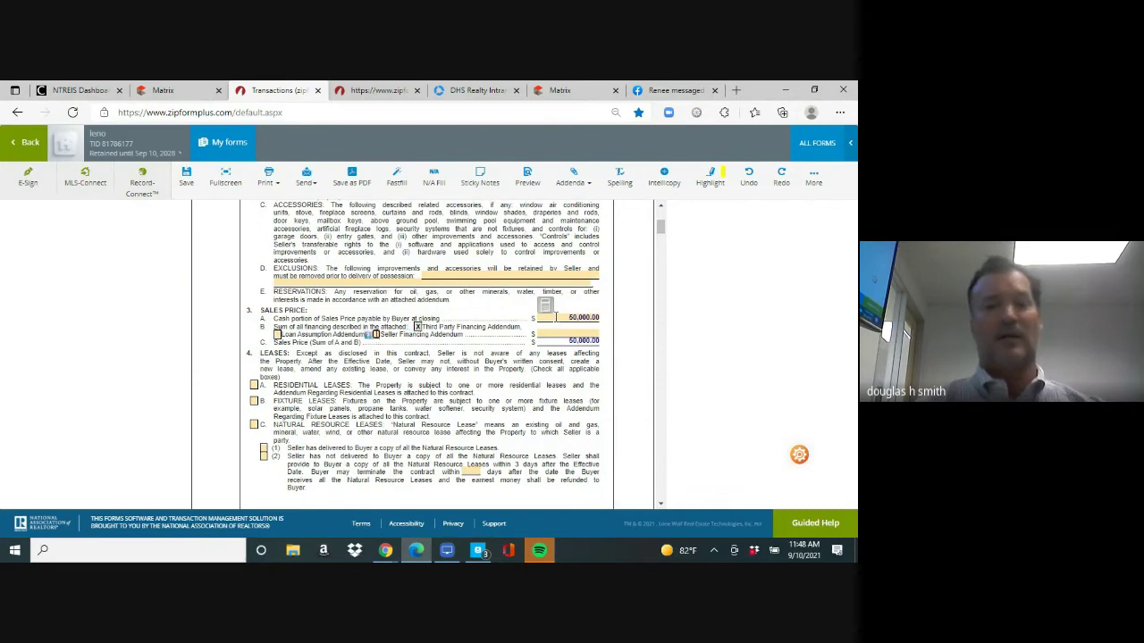
{"action": "type", "text": "450,"}
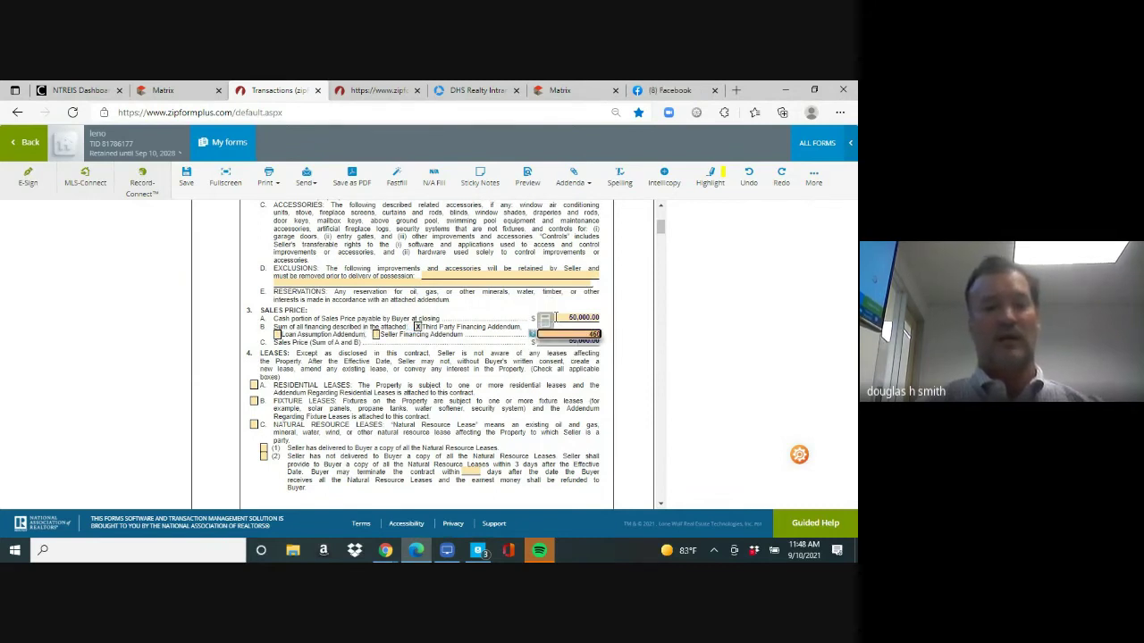
{"action": "type", "text": "000"}
{"action": "key", "text": "Tab"}
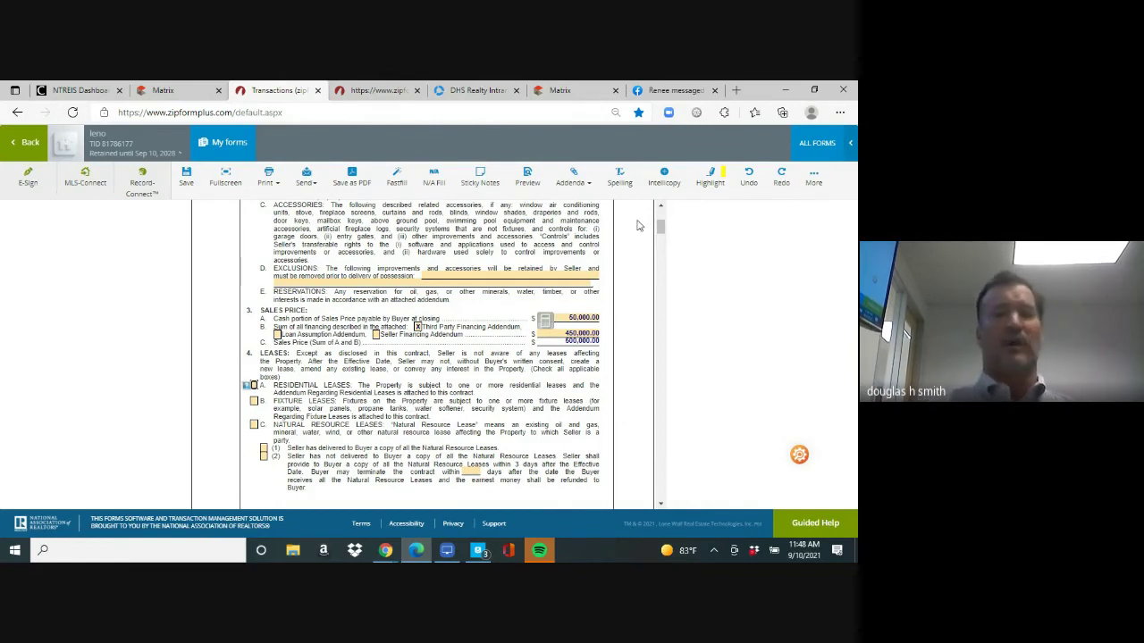
In Paragraph 5, enter TRULY TITLE, 2901 Dallas Parkway, as escrow agent and begin the earnest money amount
{"action": "scroll", "coordinate": [662, 234], "scroll_direction": "down", "scroll_amount": 1}
{"action": "scroll", "coordinate": [661, 234], "scroll_direction": "down", "scroll_amount": 2}
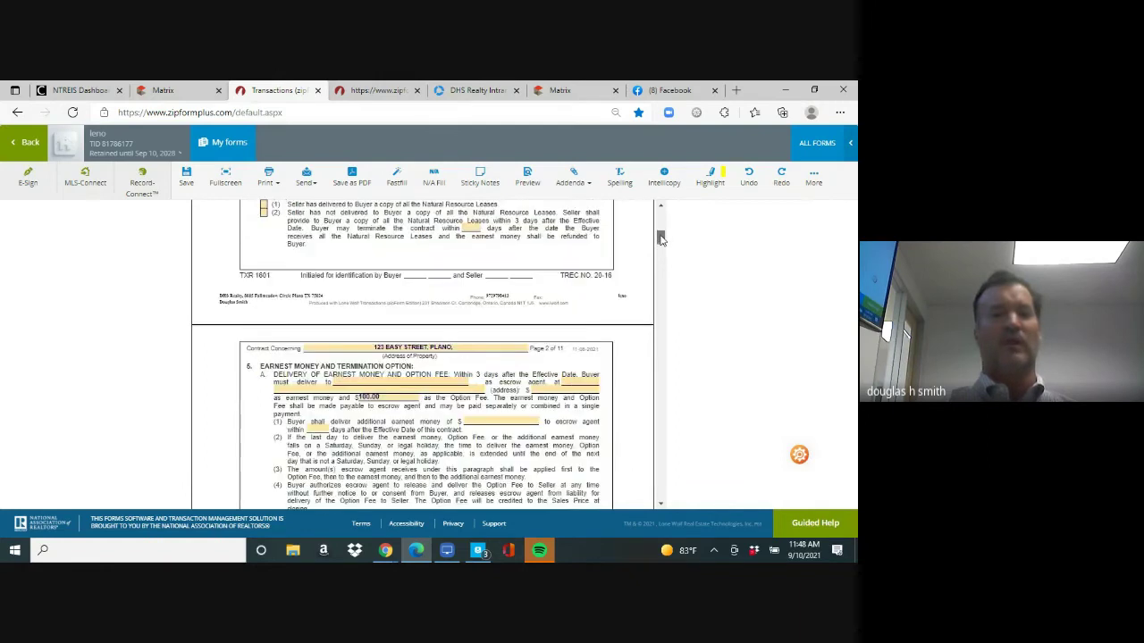
{"action": "scroll", "coordinate": [396, 280], "scroll_direction": "down", "scroll_amount": 1}
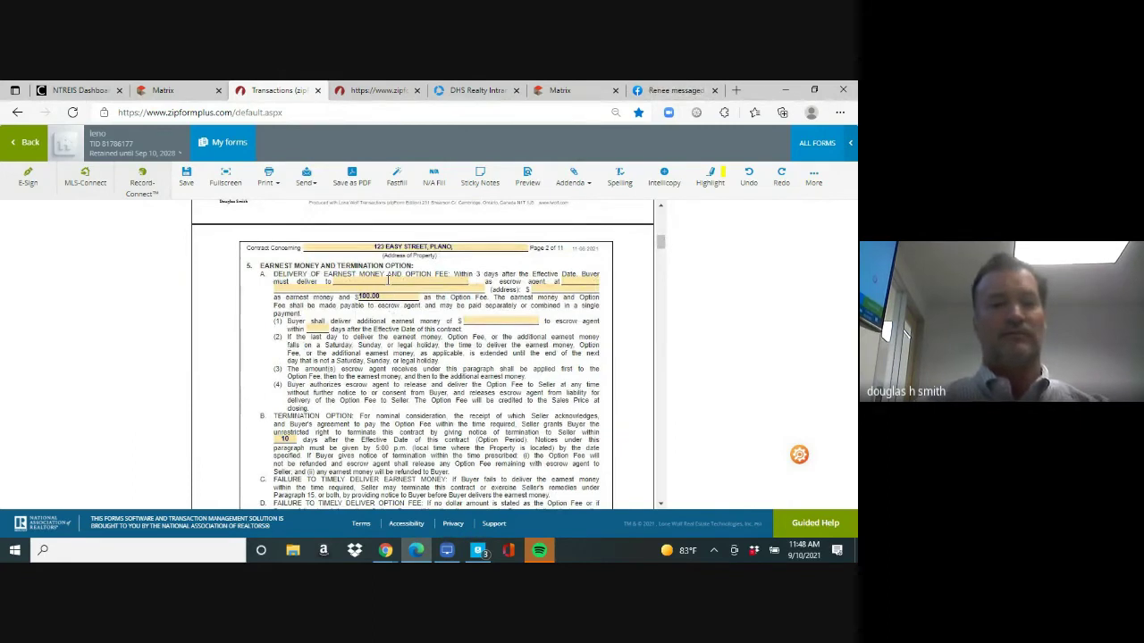
{"action": "left_click", "coordinate": [388, 279]}
{"action": "type", "text": "TRULY TITLE"}
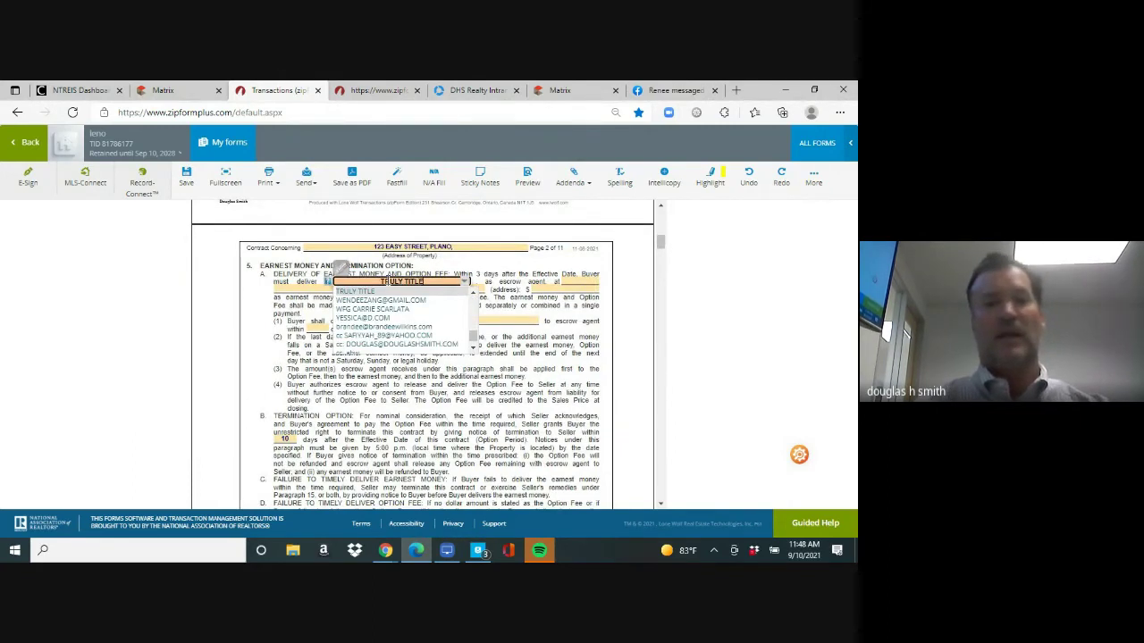
{"action": "key", "text": "Return"}
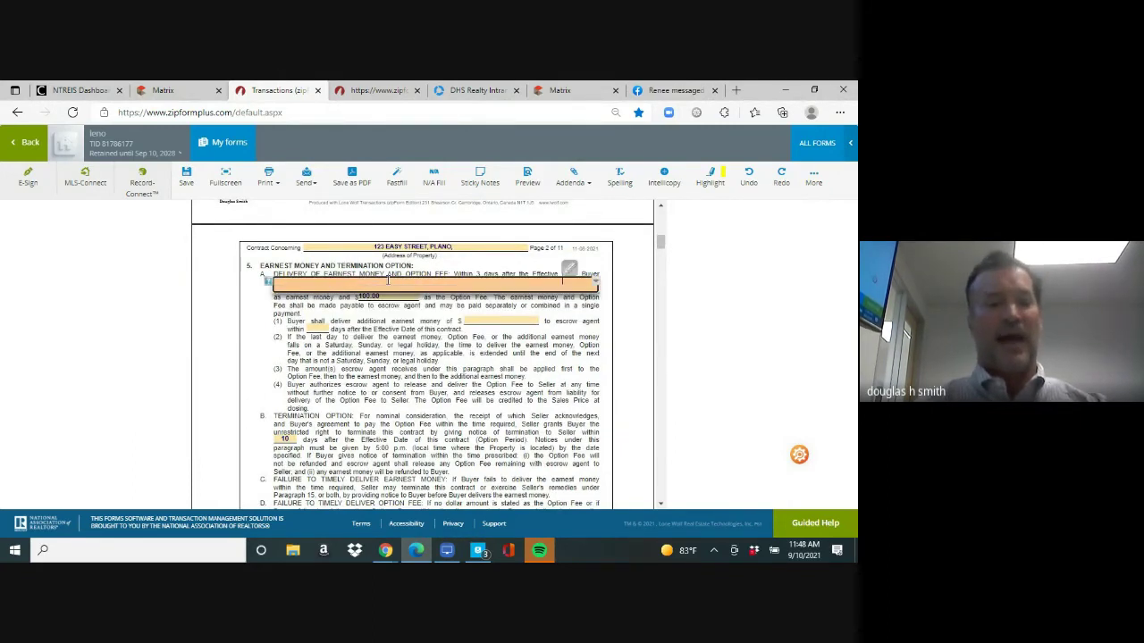
{"action": "type", "text": "2901 DALLA"}
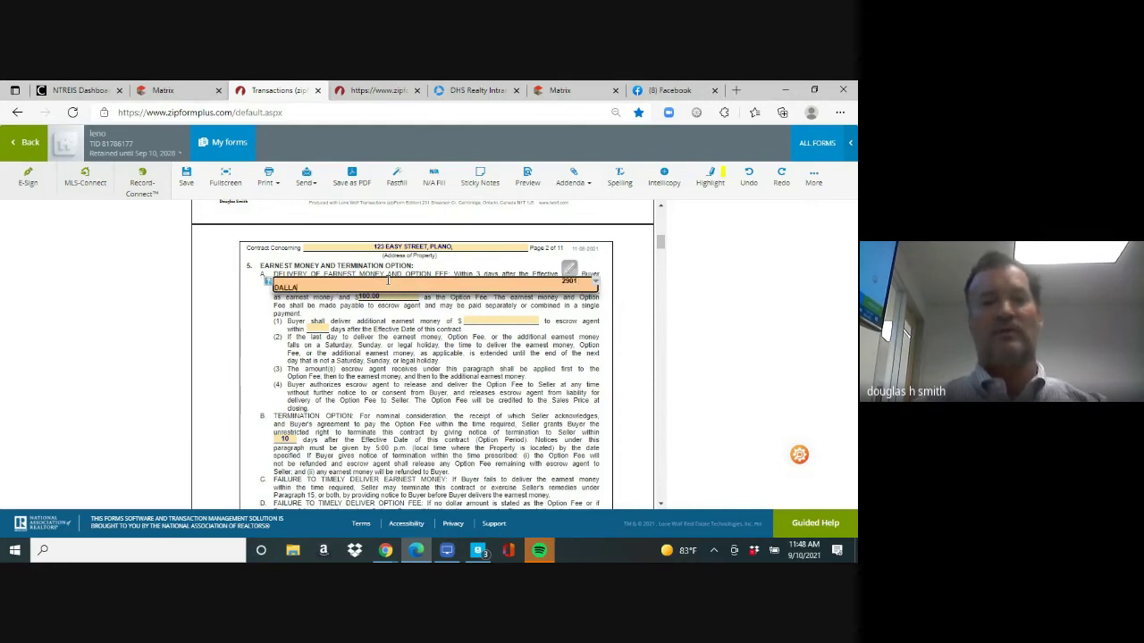
{"action": "type", "text": "S PARKE"}
{"action": "type", "text": "AY"}
{"action": "key", "text": "Tab"}
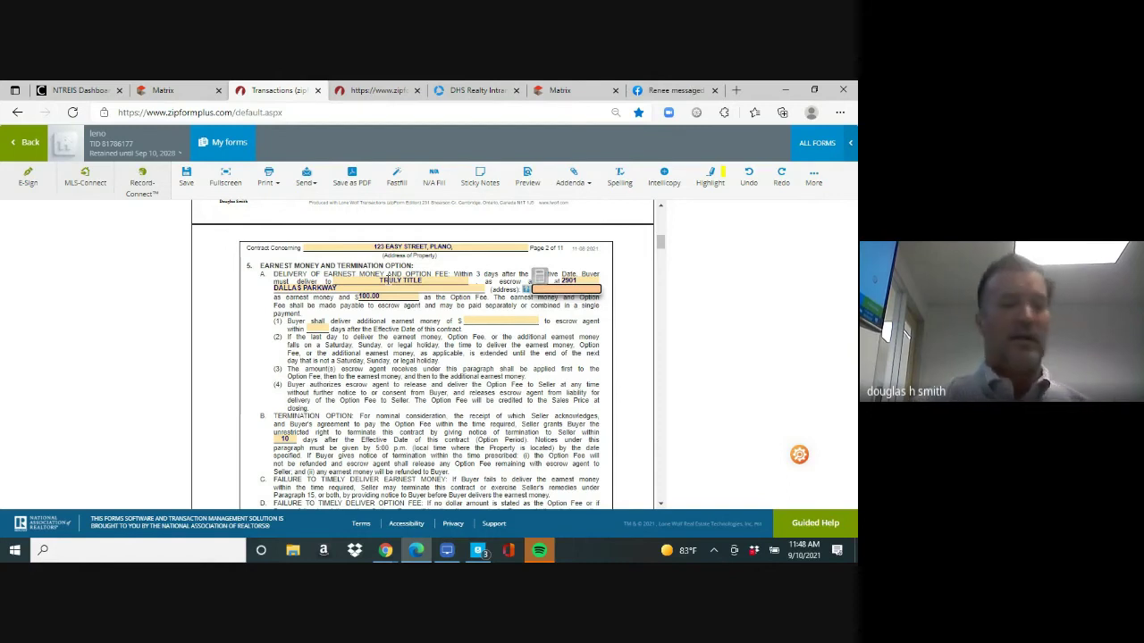
{"action": "type", "text": "10000"}
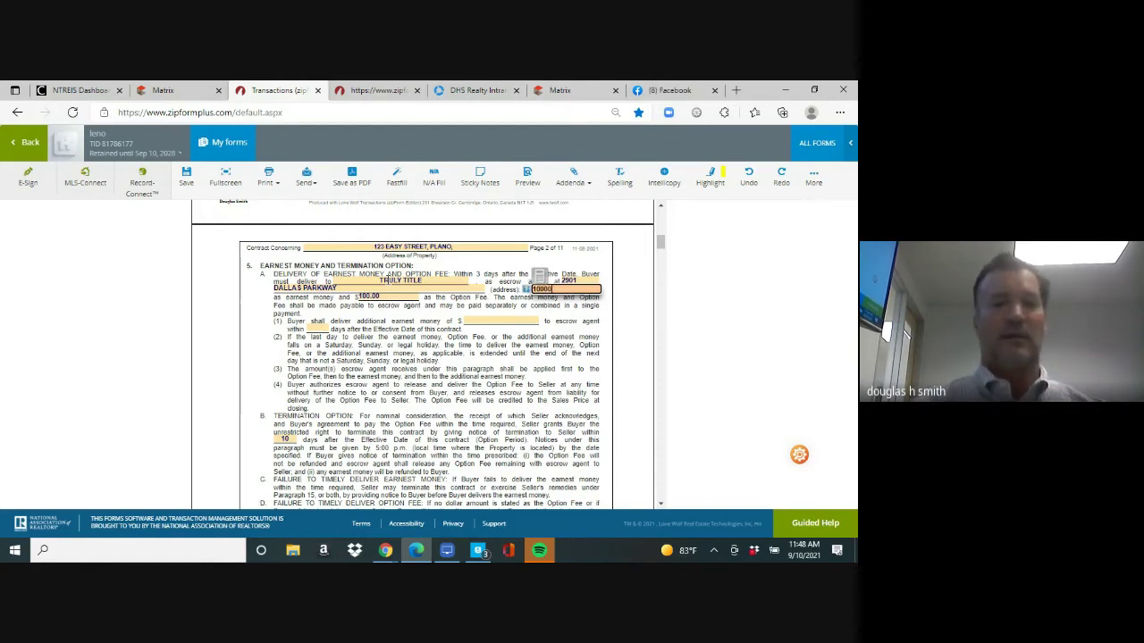
{"action": "key", "text": "Tab"}
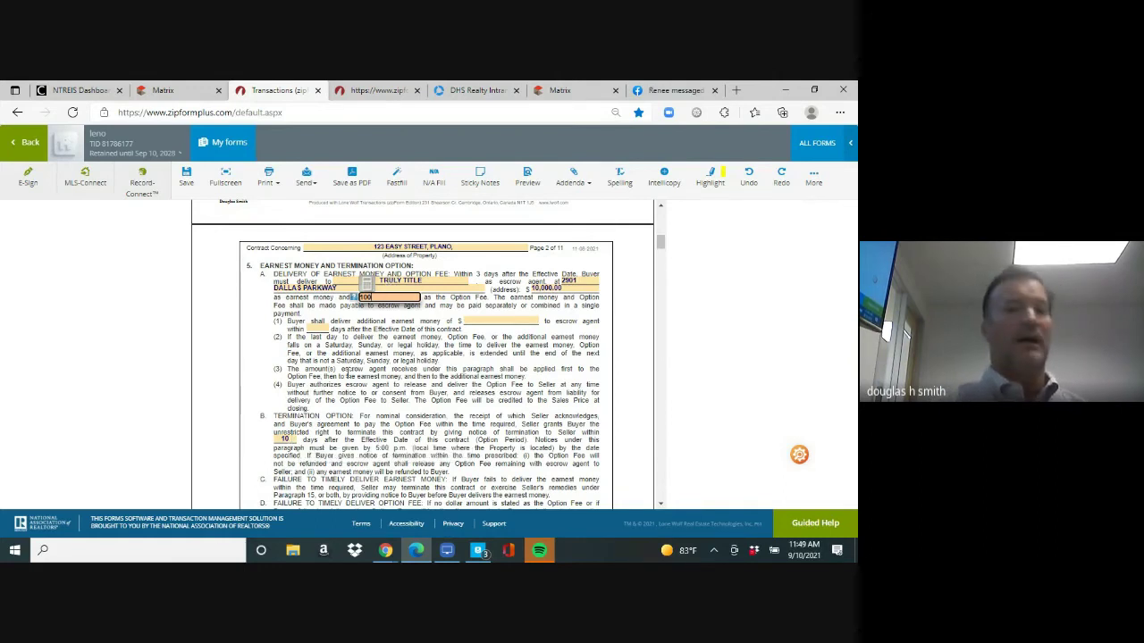
Finish the $10,000 earnest money and correct the option fee to $100.00, then scroll to Paragraph 6
{"action": "type", "text": "0"}
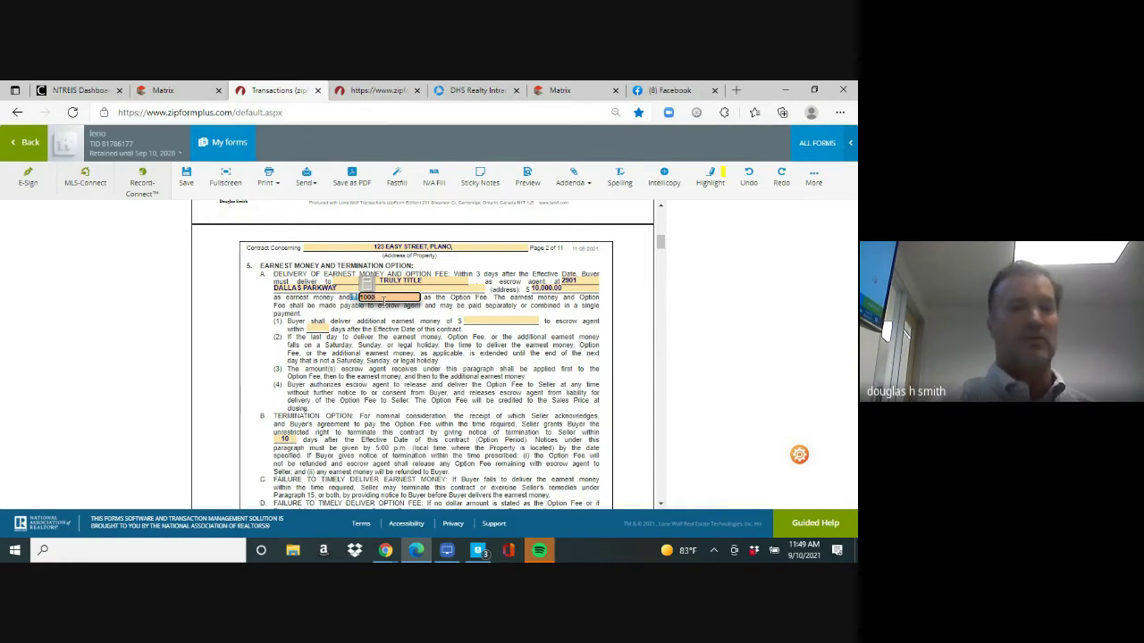
{"action": "left_click", "coordinate": [286, 439]}
{"action": "type", "text": "5"}
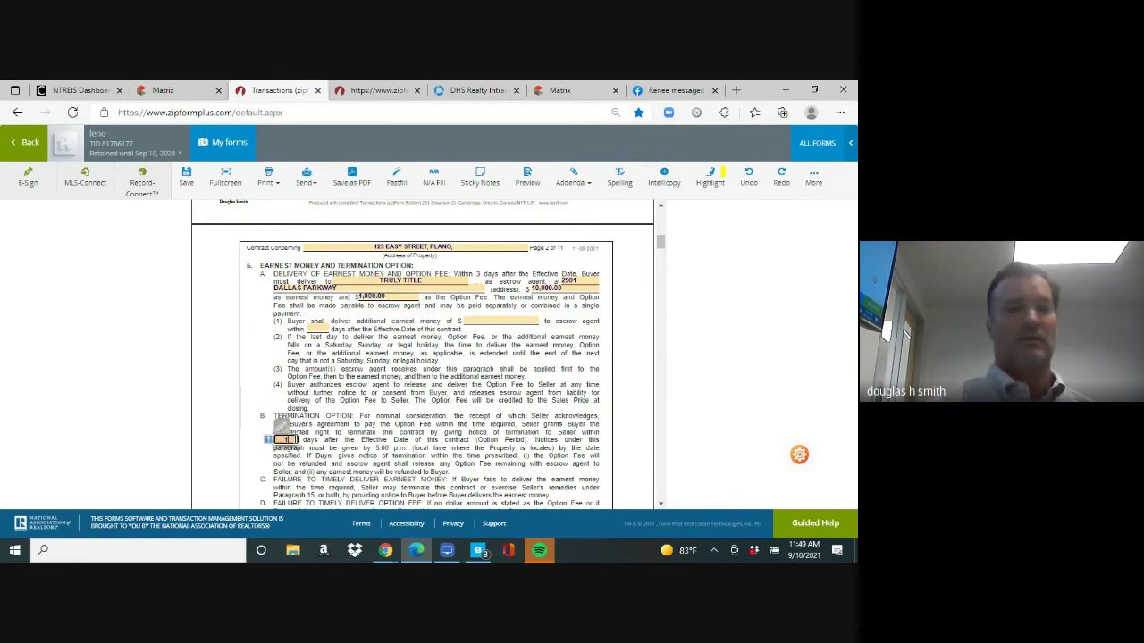
{"action": "type", "text": "2"}
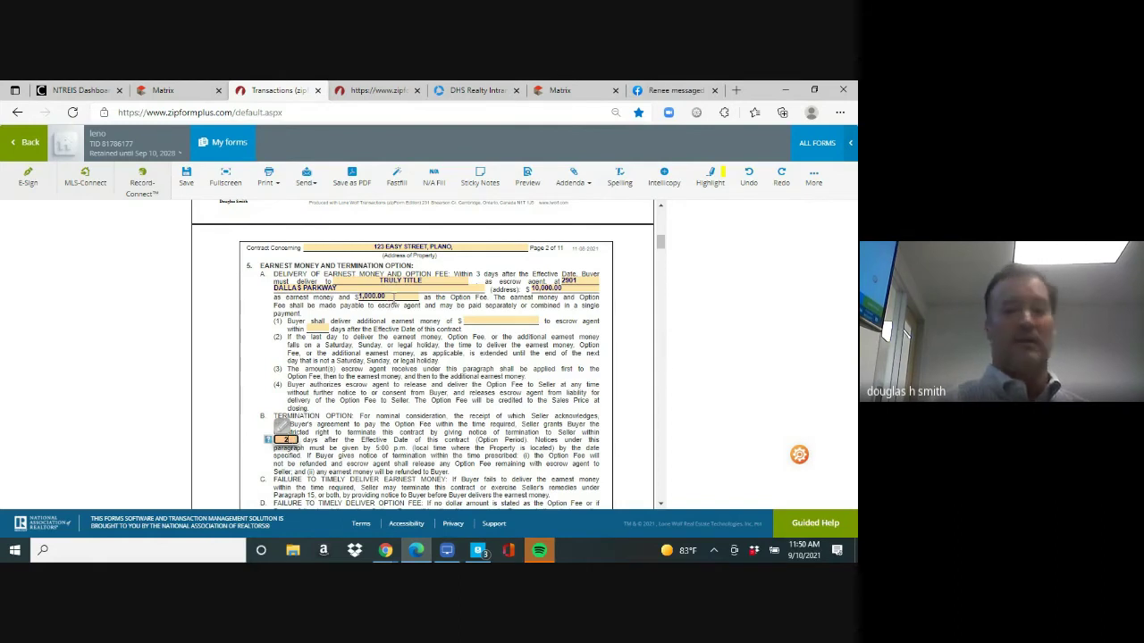
{"action": "left_click", "coordinate": [388, 298]}
{"action": "type", "text": "100"}
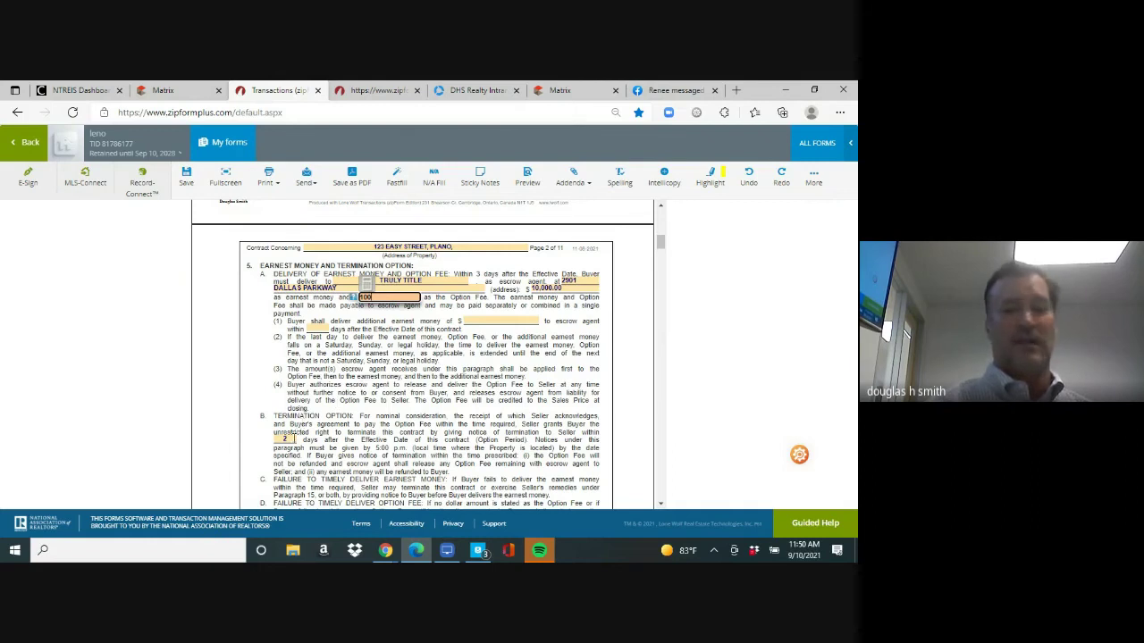
{"action": "left_click", "coordinate": [286, 440]}
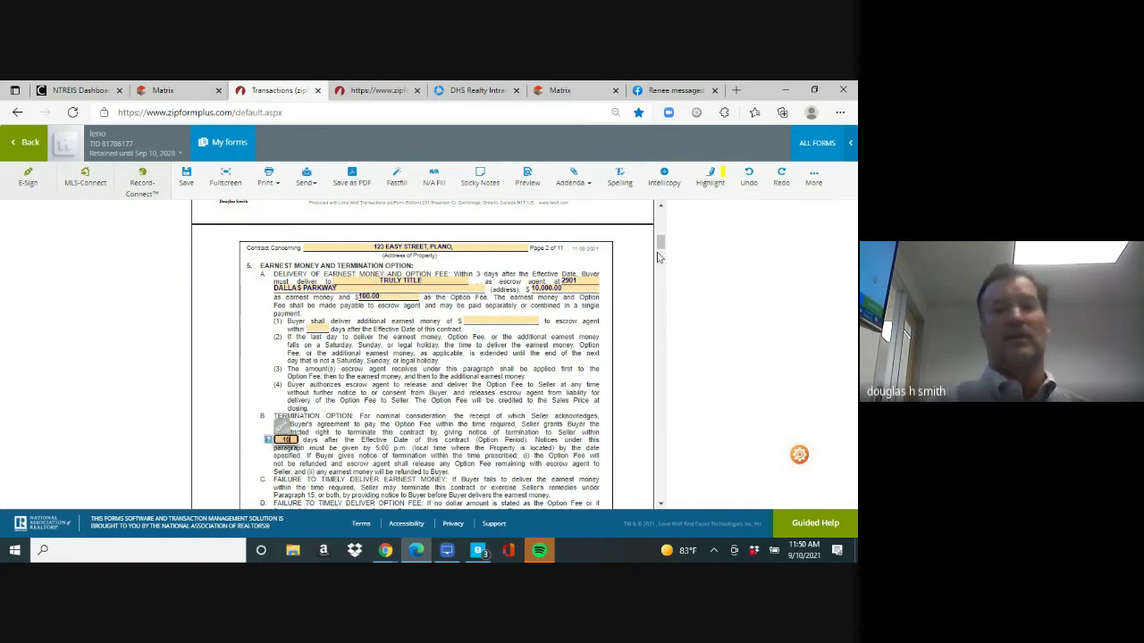
{"action": "left_click_drag", "start_coordinate": [660, 242], "coordinate": [661, 258]}
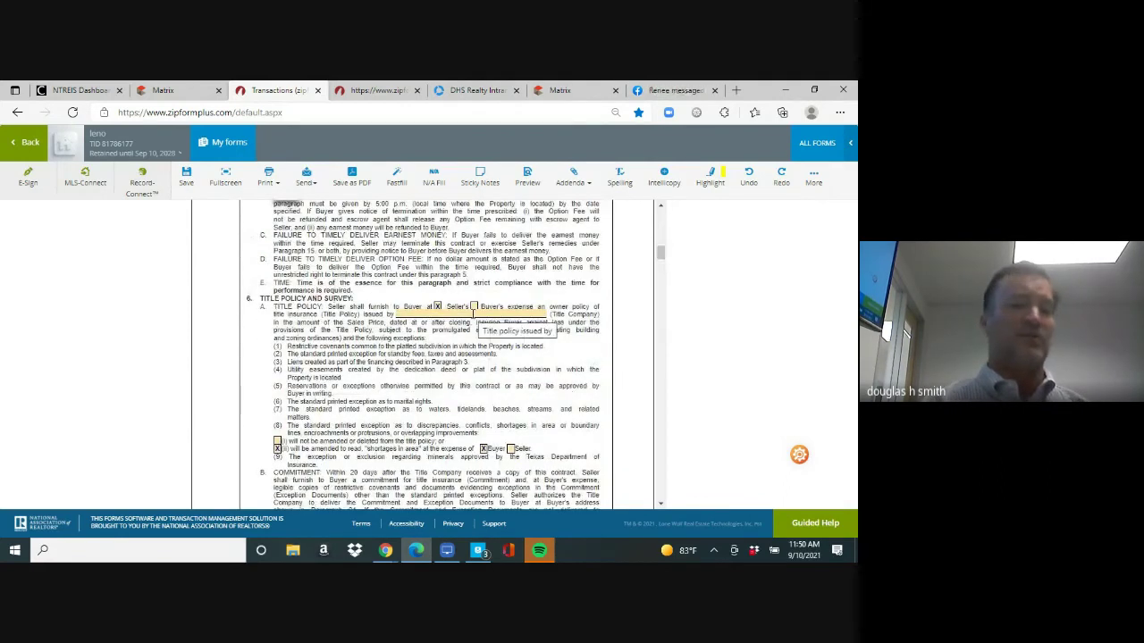
Enter TRULY TITLE as the title company in Paragraph 6A, then scroll to Paragraph 9
{"action": "left_click", "coordinate": [473, 314]}
{"action": "type", "text": "TRULY TITLE"}
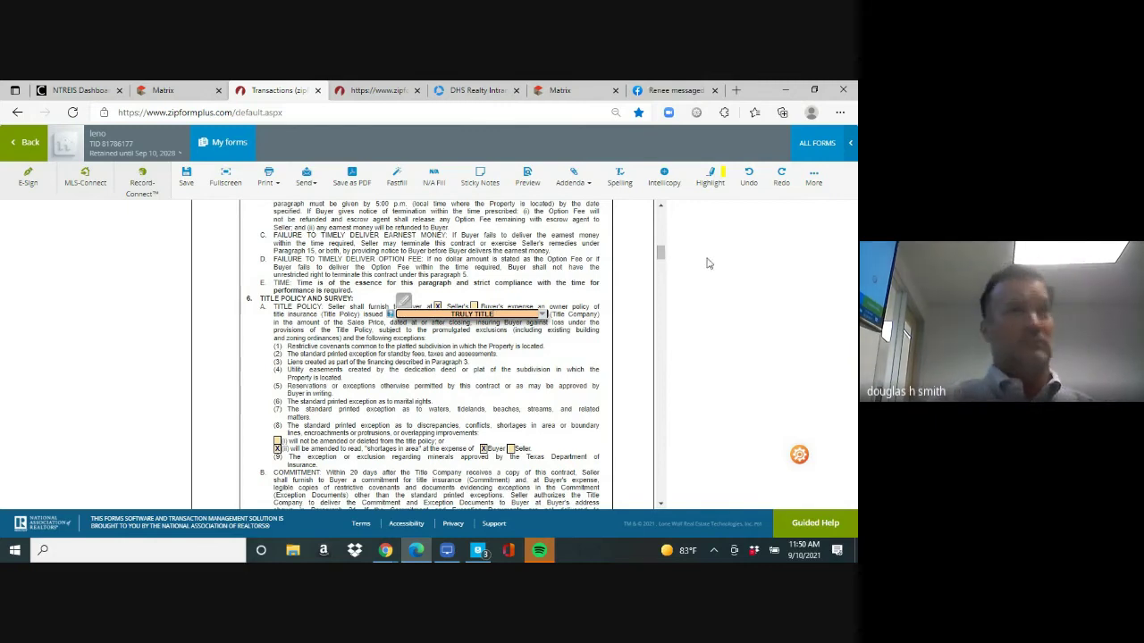
{"action": "left_click_drag", "start_coordinate": [659, 256], "coordinate": [659, 348]}
{"action": "scroll", "coordinate": [661, 261], "scroll_direction": "down", "scroll_amount": 1}
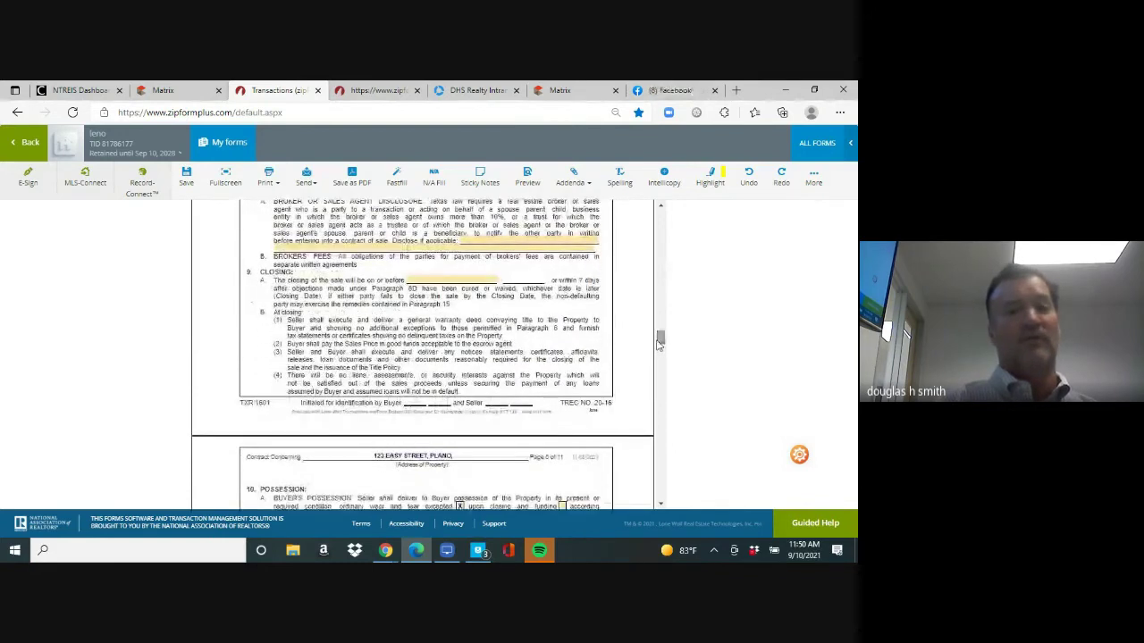
Pick October 15, 2021 from the calendar as the closing date, then scroll to Paragraphs 21–22
{"action": "left_click", "coordinate": [453, 283]}
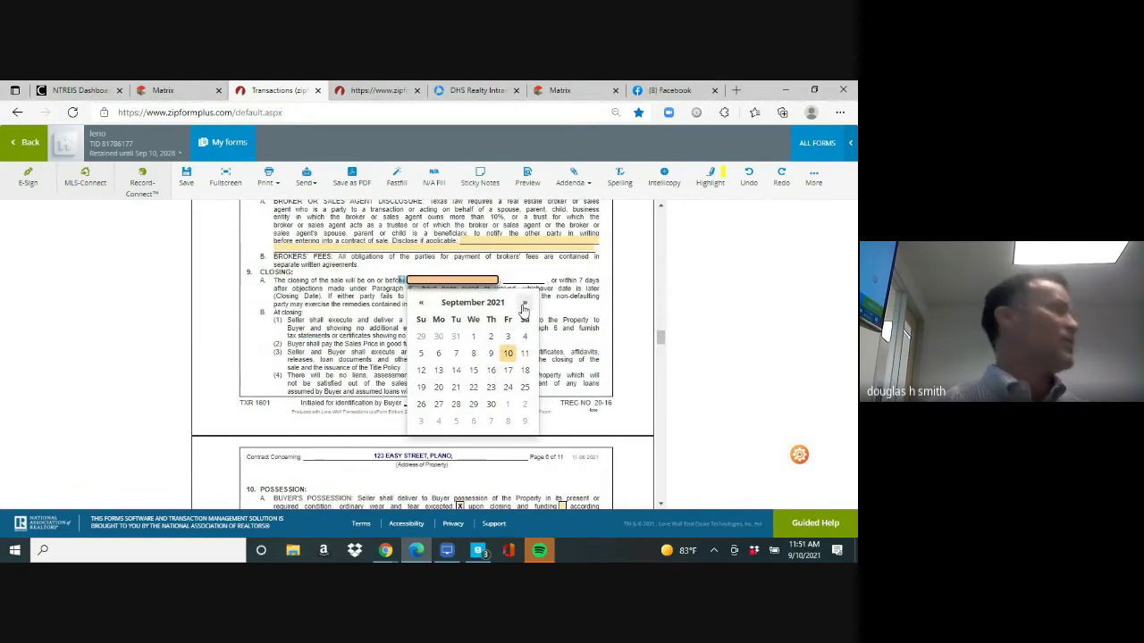
{"action": "left_click", "coordinate": [524, 304]}
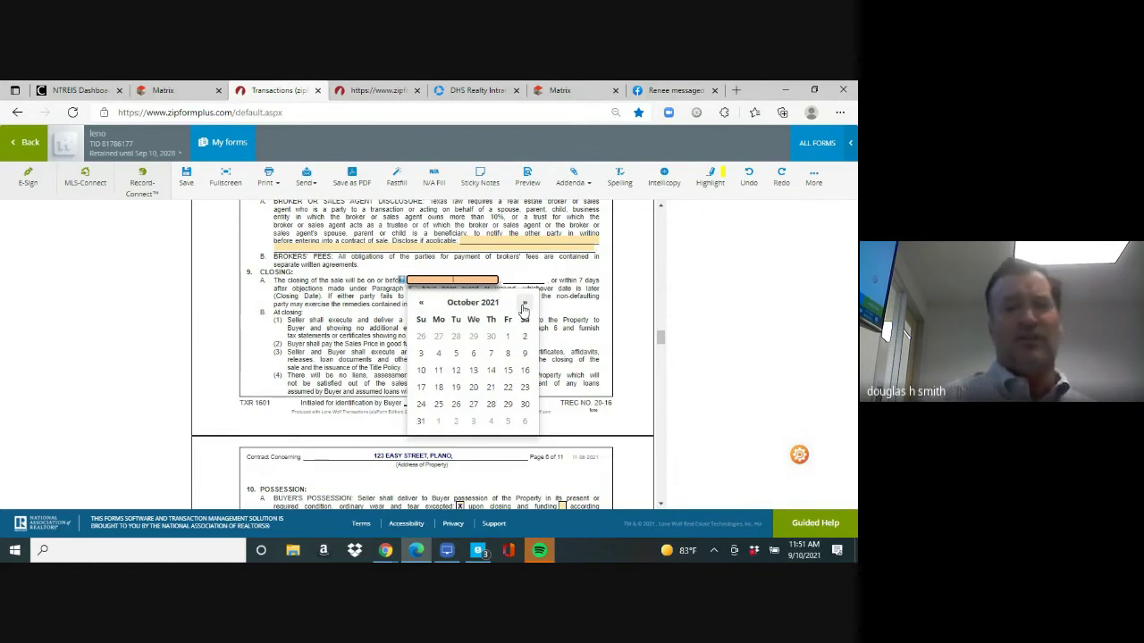
{"action": "left_click", "coordinate": [507, 372]}
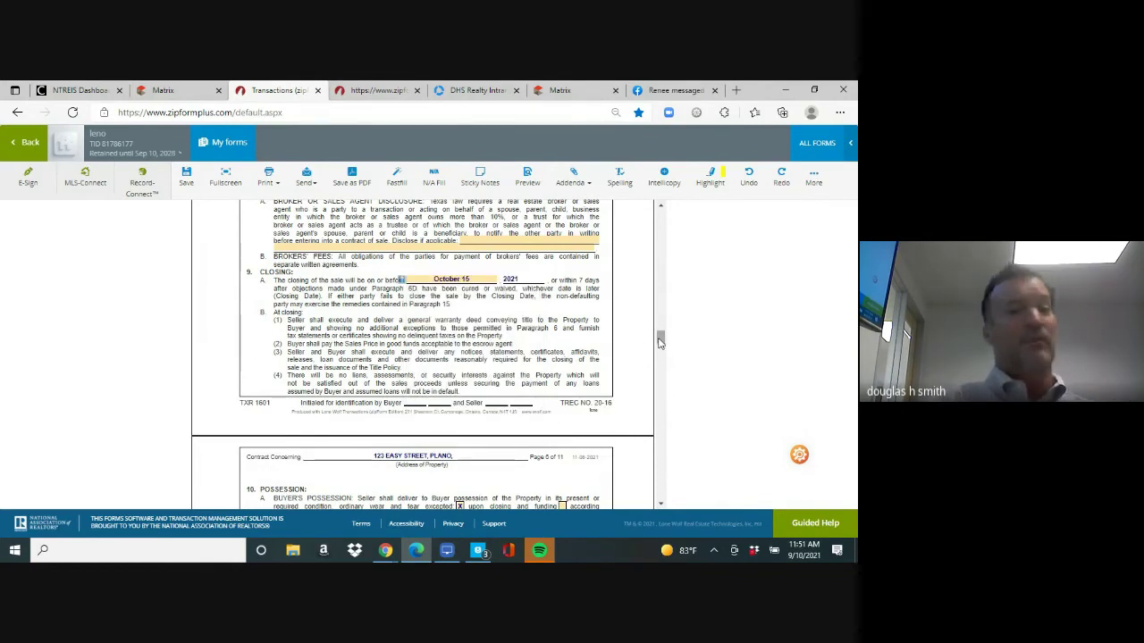
{"action": "left_click_drag", "start_coordinate": [659, 342], "coordinate": [660, 402]}
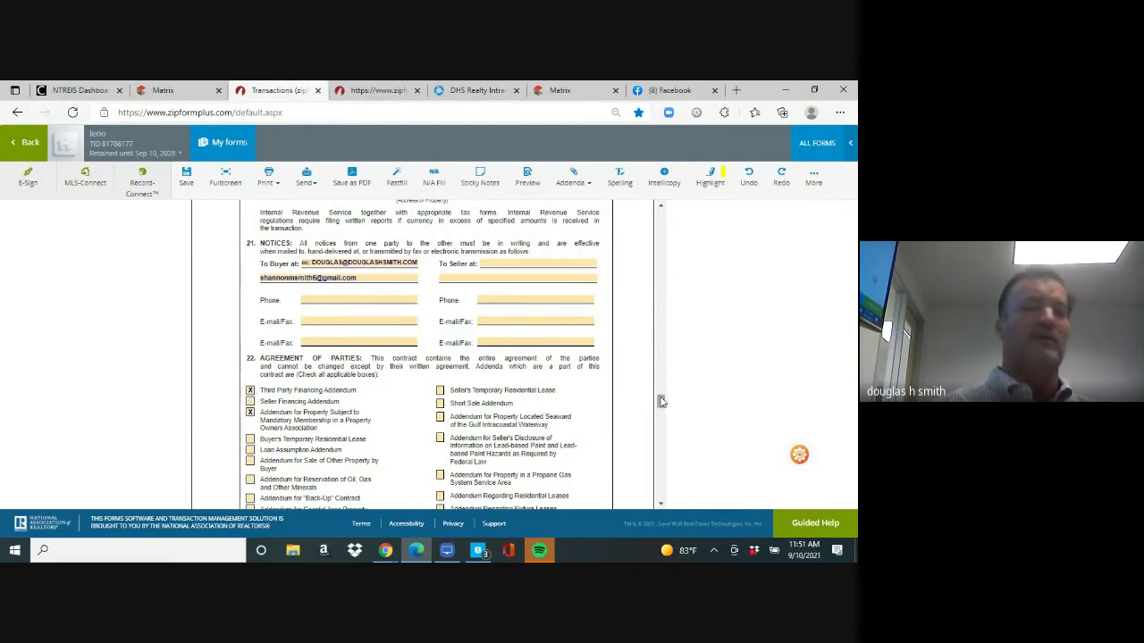
Check the Lender's Appraisal, Seller's Temporary Residential Lease and Lead-Based Paint addenda
{"action": "scroll", "coordinate": [661, 405], "scroll_direction": "down", "scroll_amount": 1}
{"action": "scroll", "coordinate": [661, 405], "scroll_direction": "down", "scroll_amount": 1}
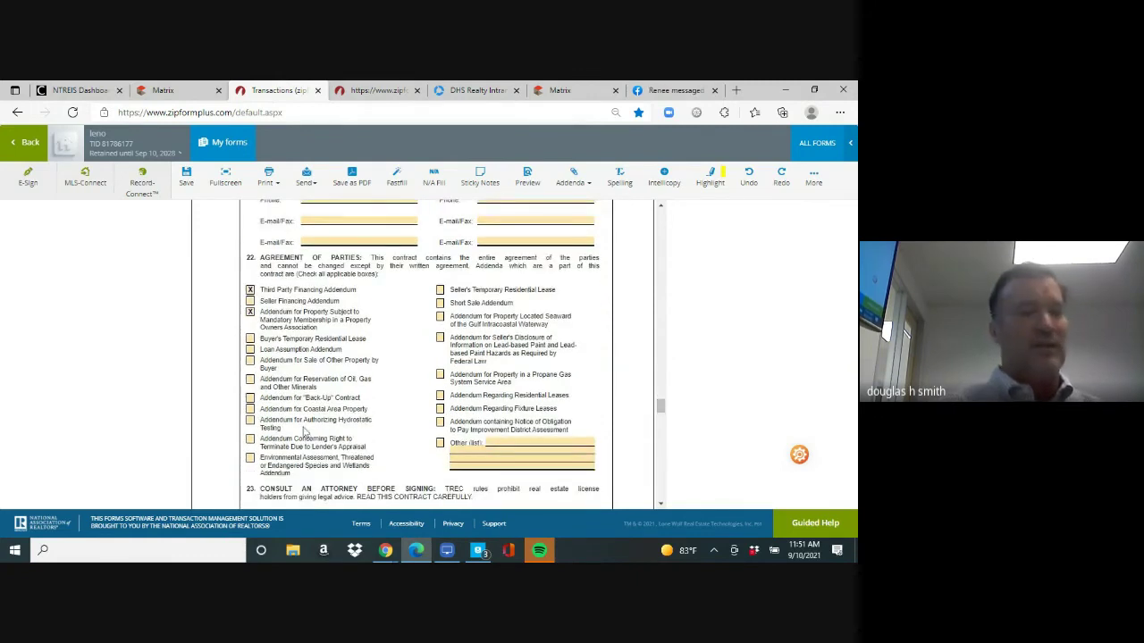
{"action": "left_click", "coordinate": [251, 439]}
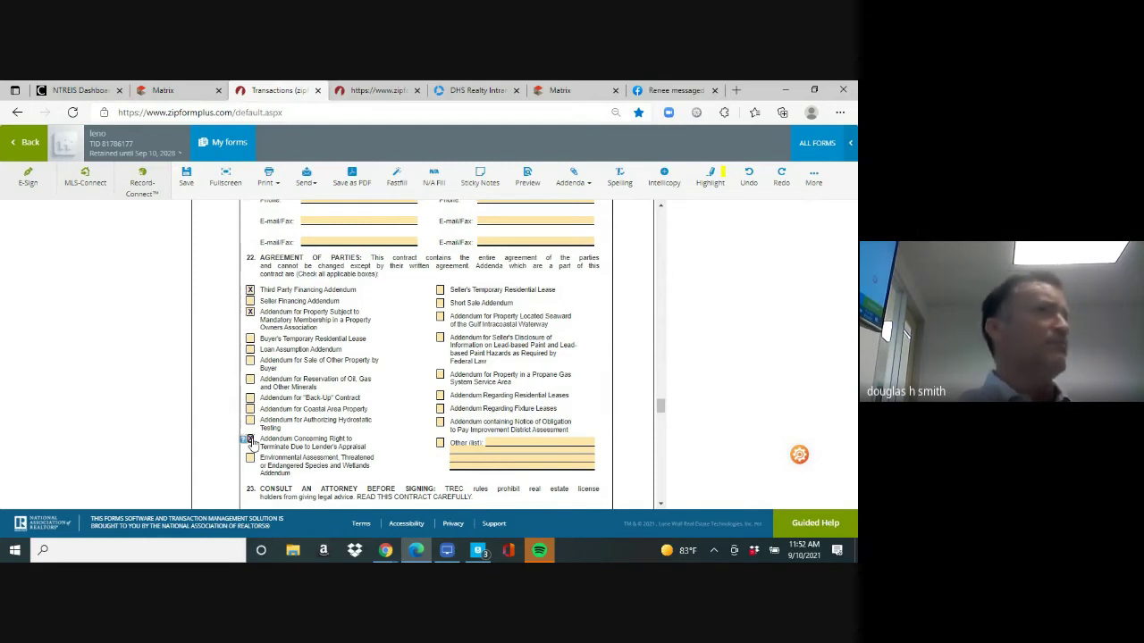
{"action": "left_click", "coordinate": [439, 291]}
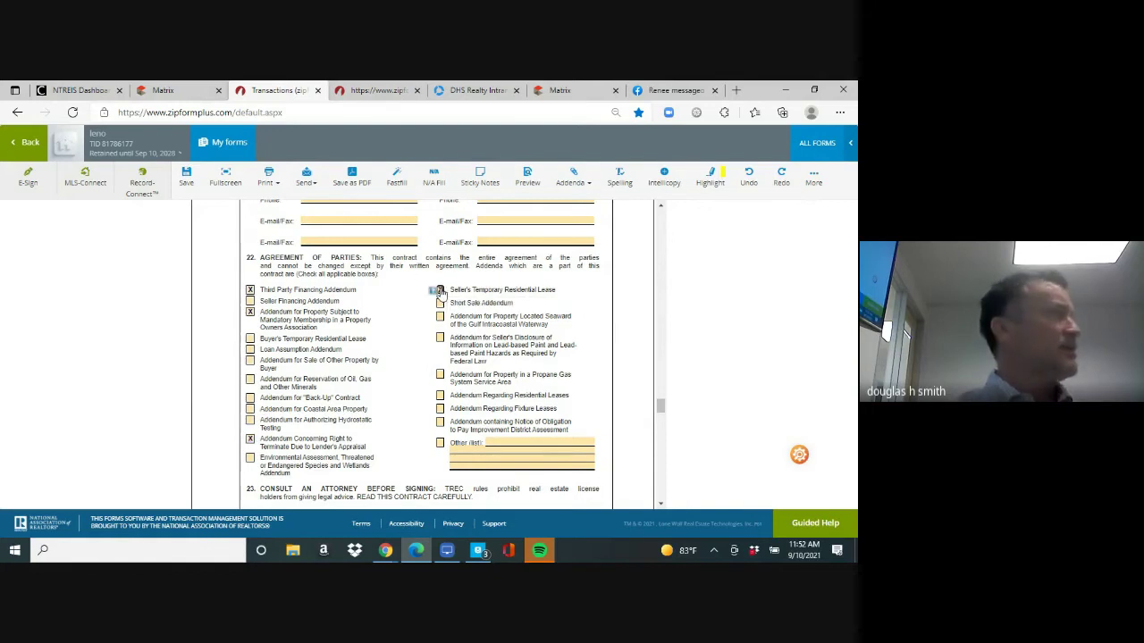
{"action": "left_click", "coordinate": [439, 339]}
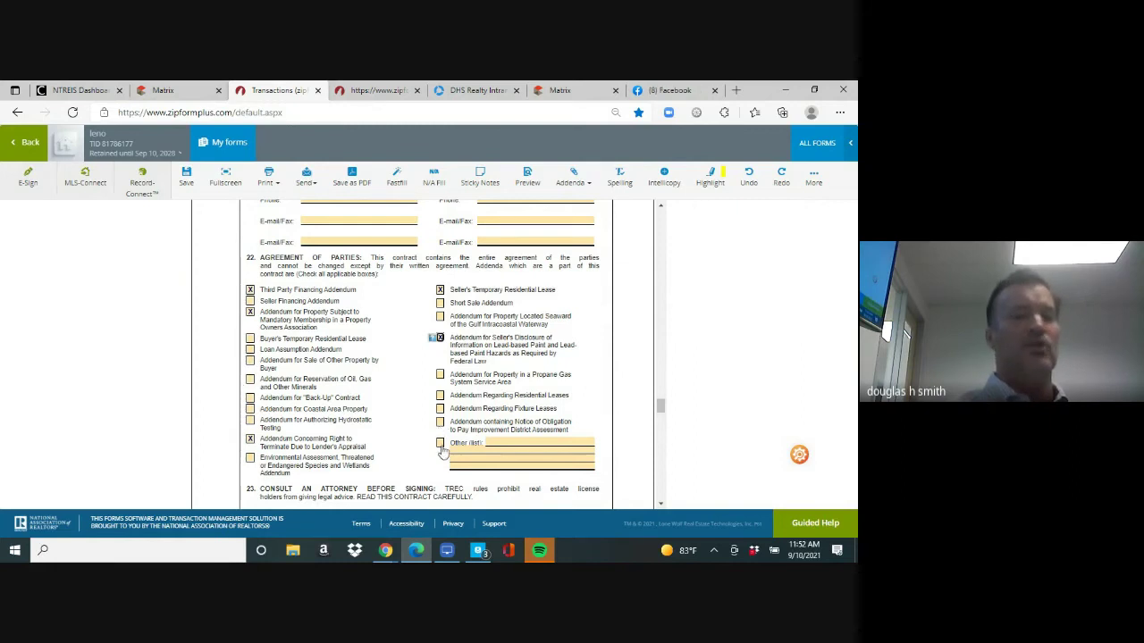
Check the Other addenda box and remove the NON REALTY text from its box
{"action": "left_click", "coordinate": [440, 443]}
{"action": "left_click", "coordinate": [491, 441]}
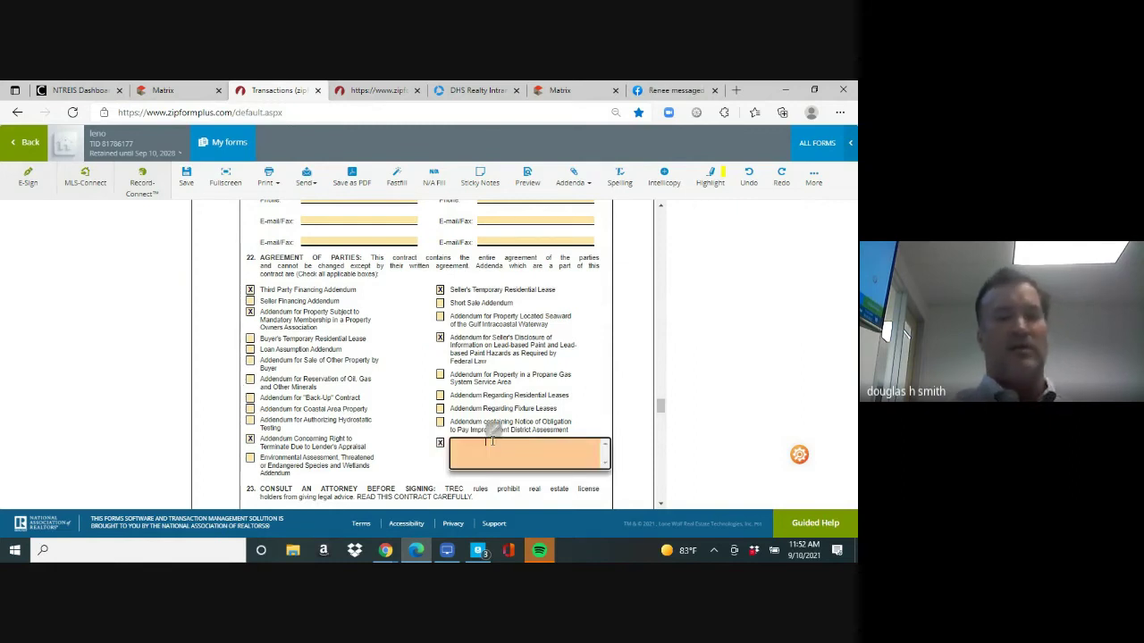
{"action": "type", "text": "NON REALTY"}
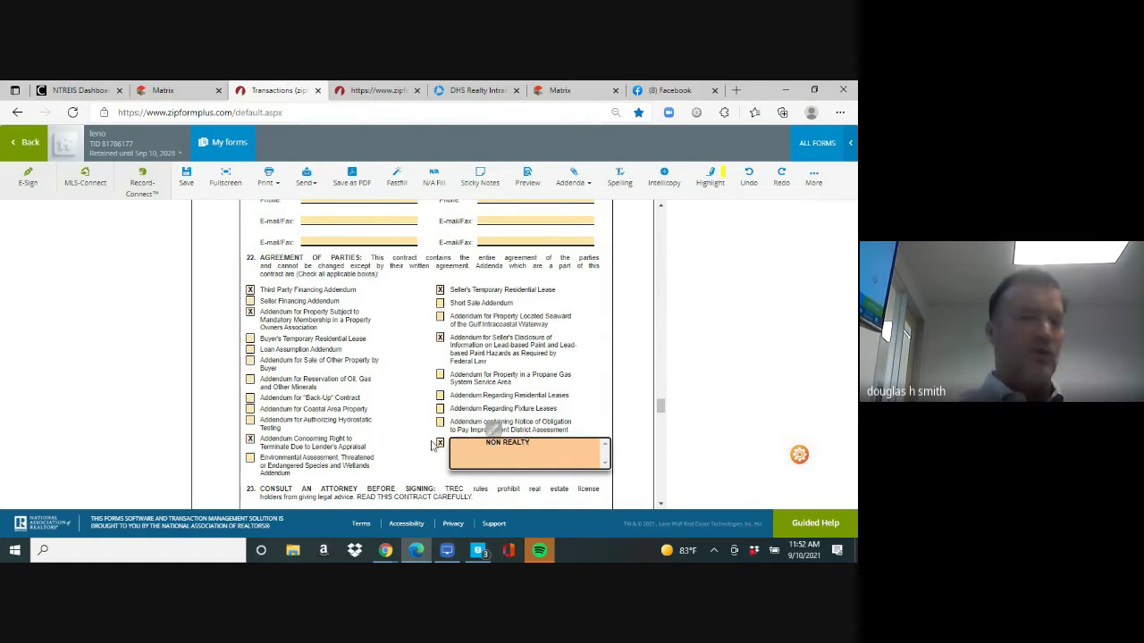
{"action": "key", "text": "BackSpace"}
{"action": "key", "text": "BackSpace"}
{"action": "key", "text": "BackSpace"}
{"action": "key", "text": "BackSpace"}
{"action": "key", "text": "BackSpace"}
{"action": "key", "text": "BackSpace"}
{"action": "key", "text": "BackSpace"}
{"action": "key", "text": "BackSpace"}
{"action": "key", "text": "BackSpace"}
{"action": "key", "text": "BackSpace"}
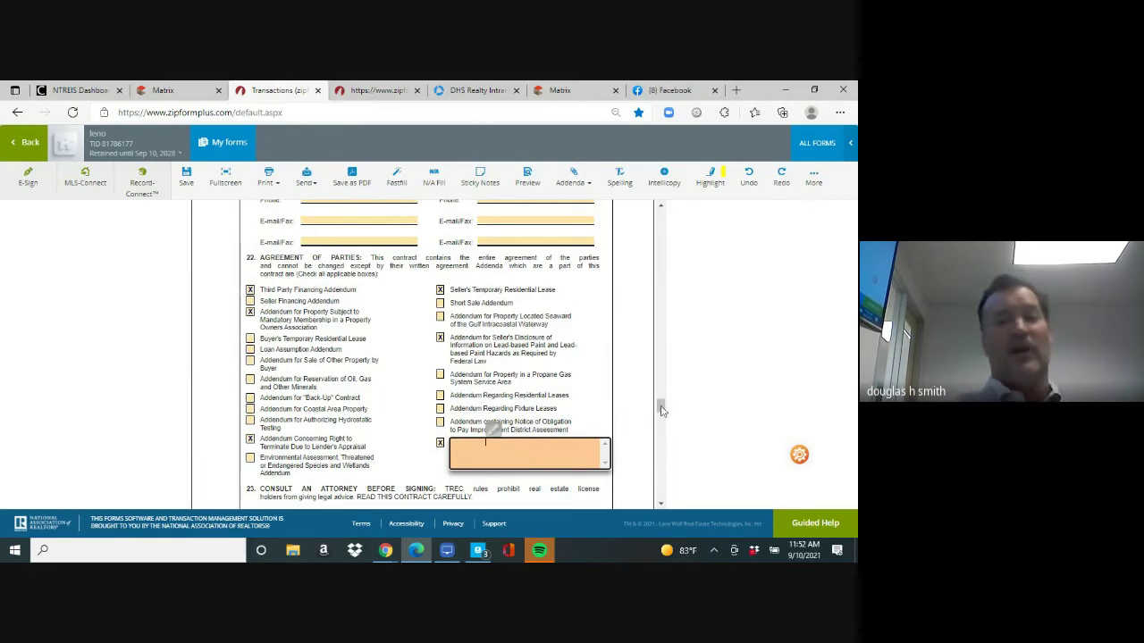
Scroll to the Broker Information page and save the contract
{"action": "left_click_drag", "start_coordinate": [660, 407], "coordinate": [660, 452]}
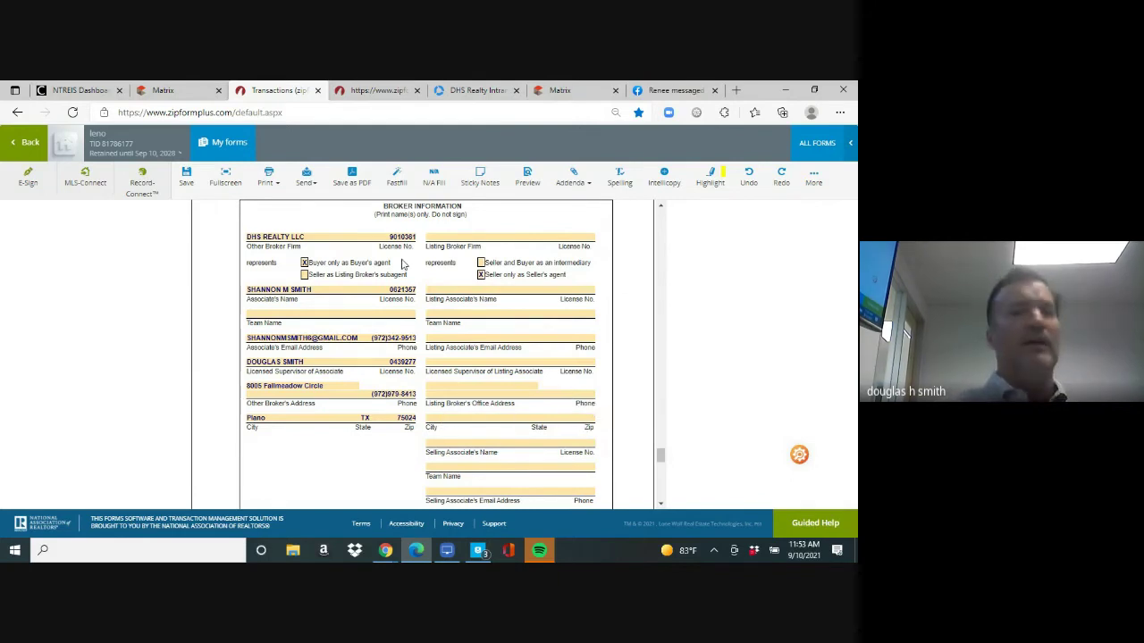
{"action": "left_click", "coordinate": [188, 177]}
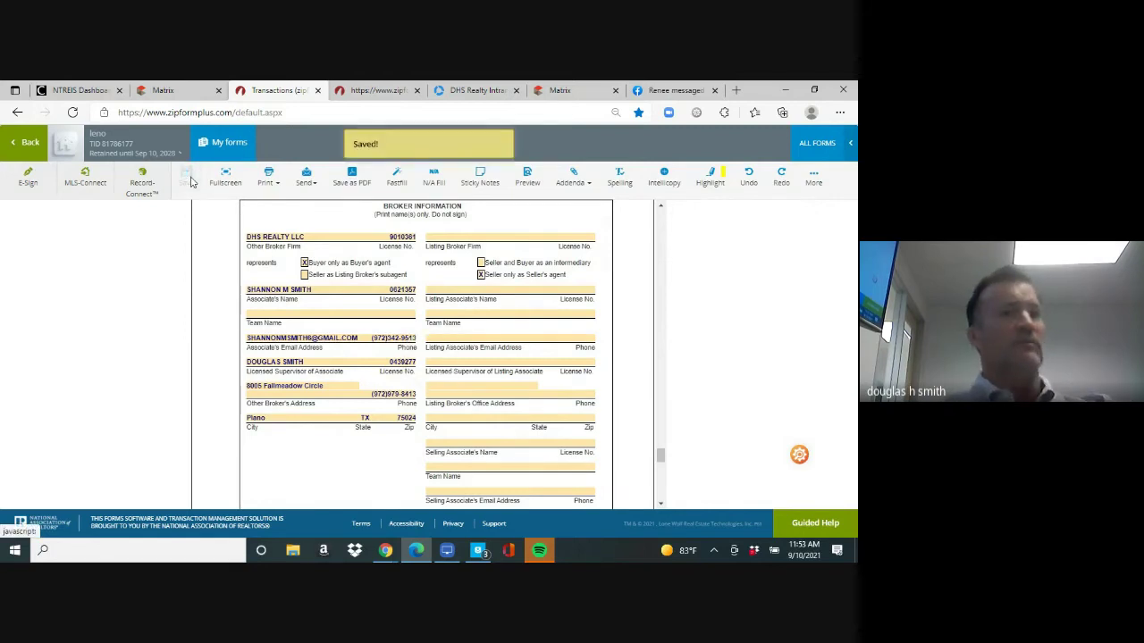
Start an E-Sign packet using Digital Ink 2.0 as the signing service
{"action": "left_click", "coordinate": [28, 184]}
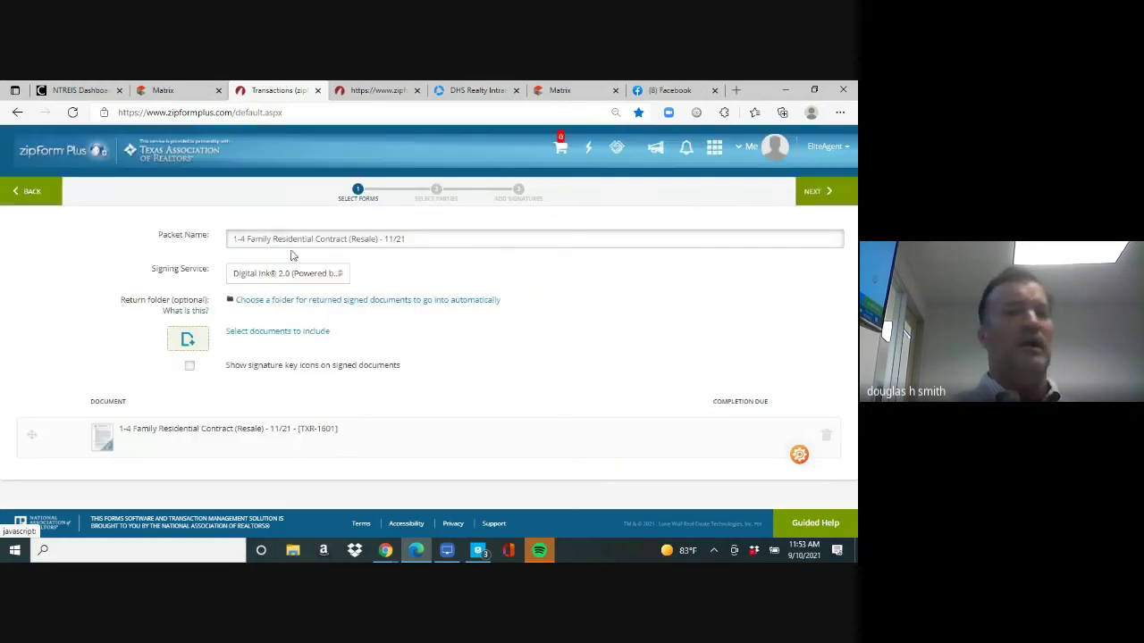
{"action": "left_click", "coordinate": [342, 275]}
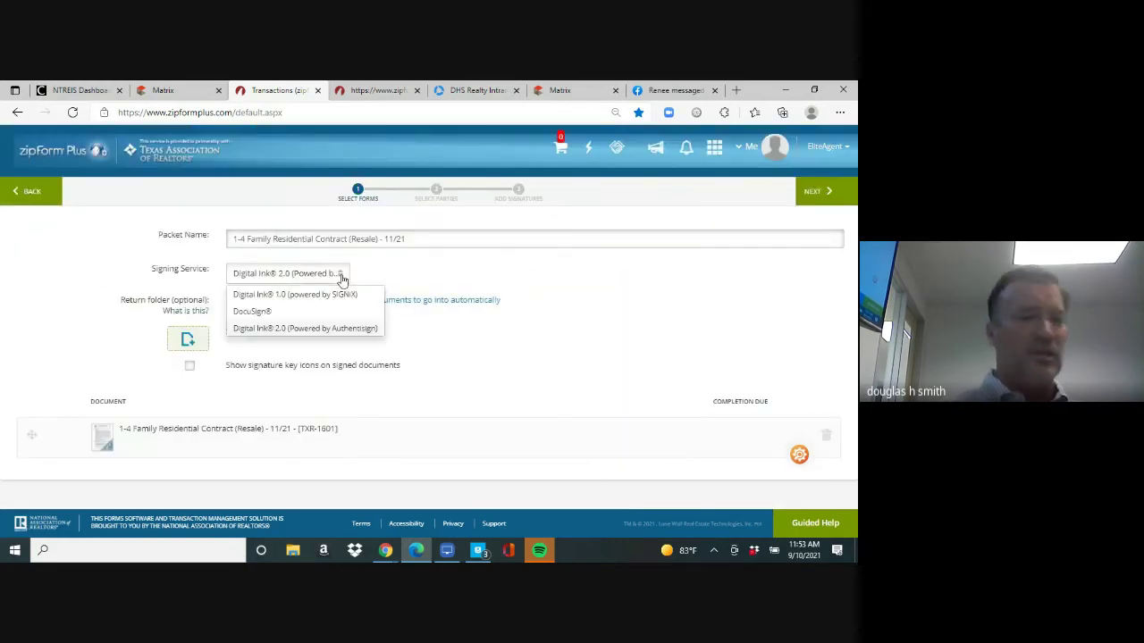
{"action": "left_click", "coordinate": [314, 328]}
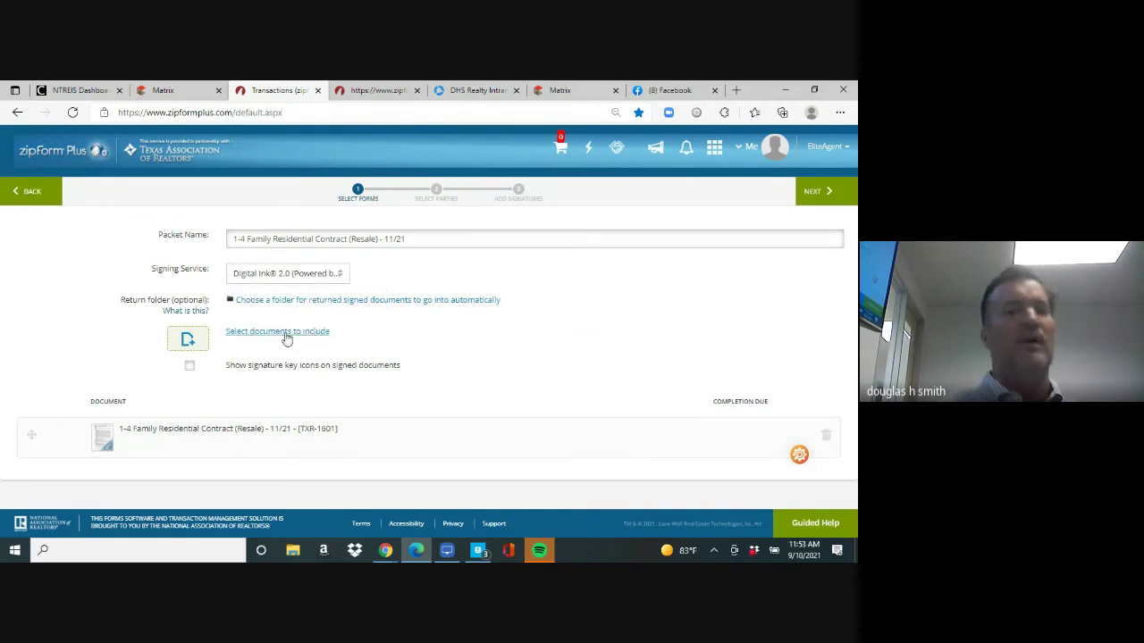
Add the Owners Association, Third Party Financing, Non-Realty Items and Seller's Temporary Lease addenda
{"action": "left_click", "coordinate": [285, 333]}
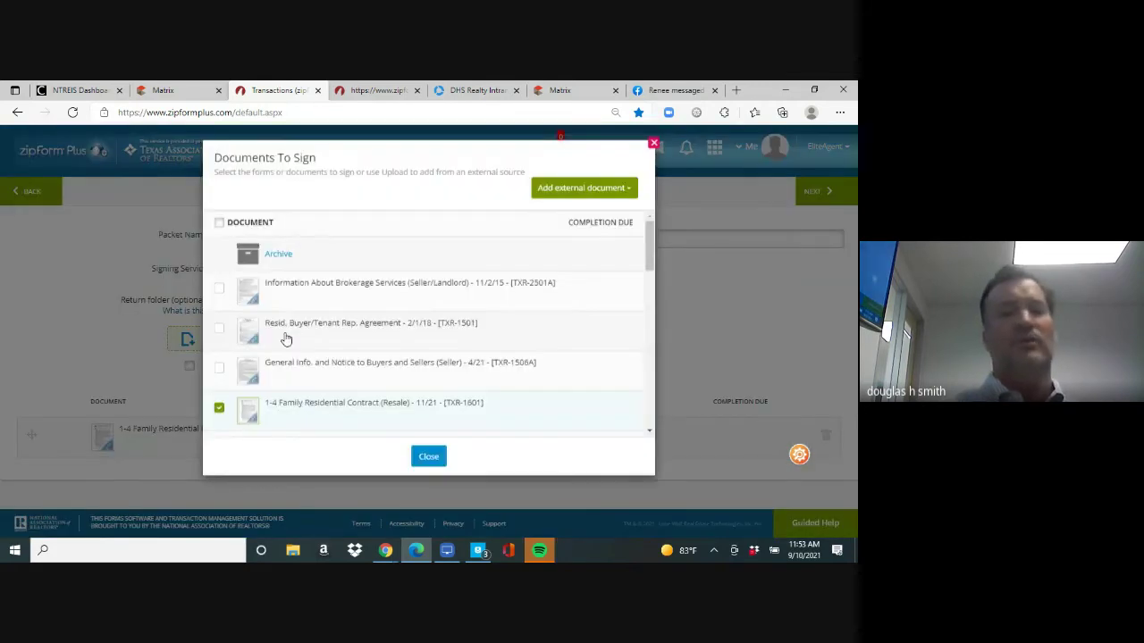
{"action": "left_click_drag", "start_coordinate": [650, 246], "coordinate": [649, 281]}
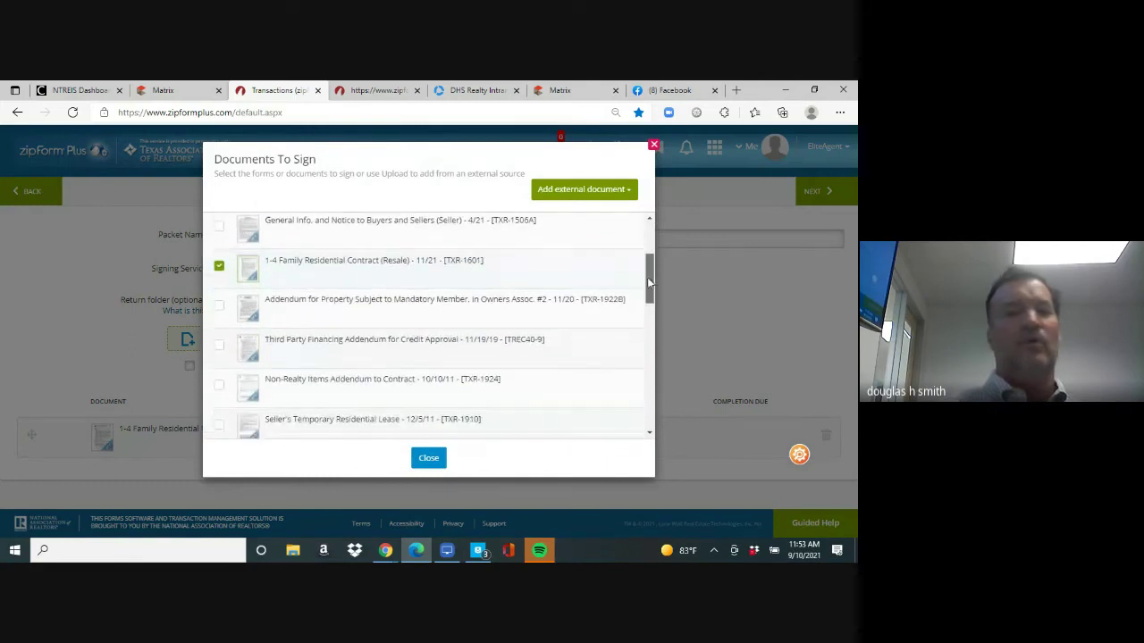
{"action": "left_click", "coordinate": [219, 300]}
{"action": "left_click", "coordinate": [219, 340]}
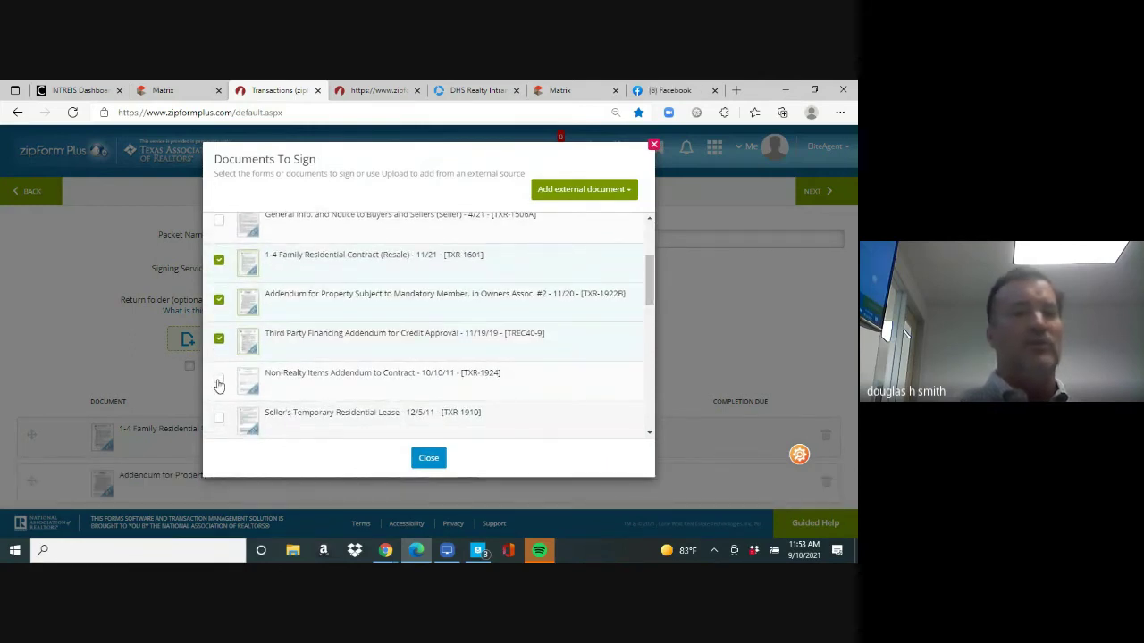
{"action": "left_click", "coordinate": [219, 382]}
{"action": "left_click", "coordinate": [219, 421]}
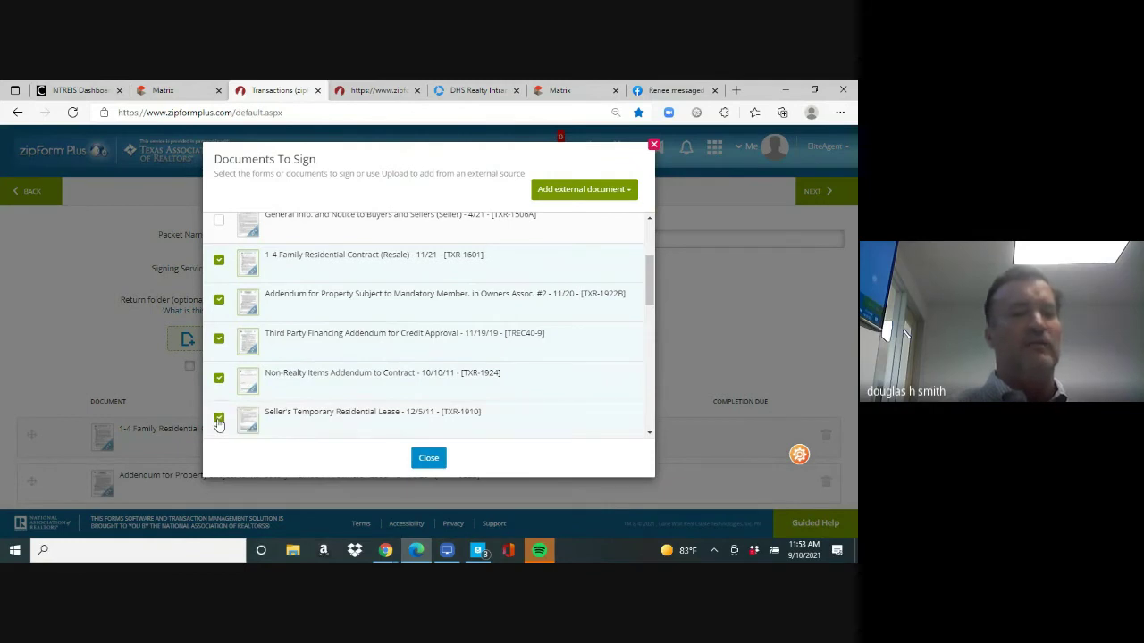
{"action": "left_click", "coordinate": [429, 459]}
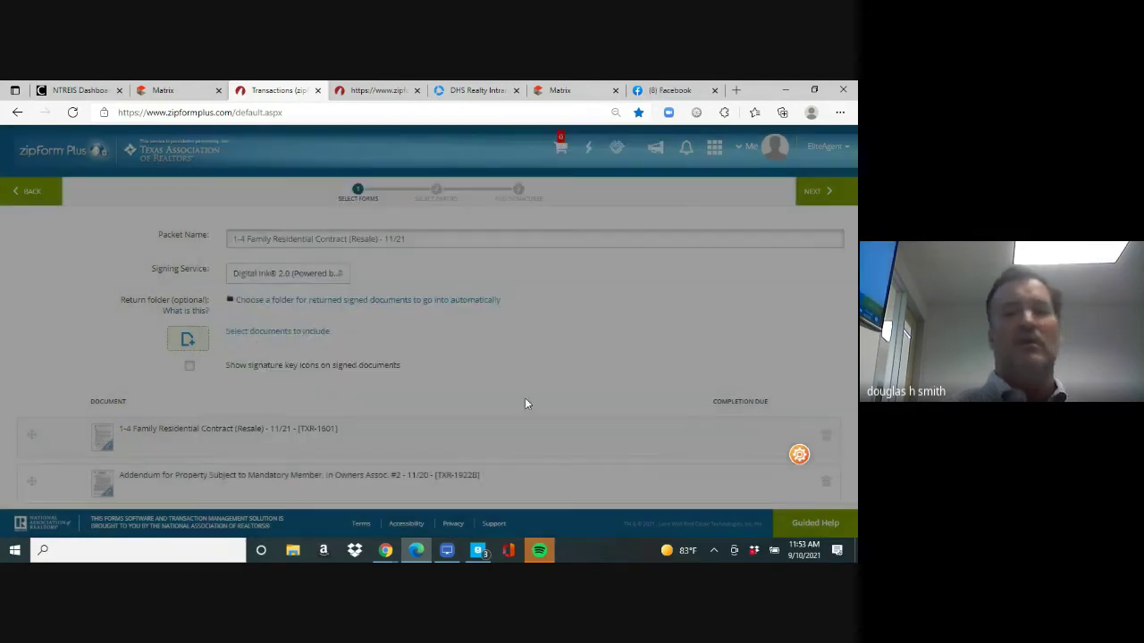
{"action": "left_click_drag", "start_coordinate": [850, 268], "coordinate": [849, 297]}
Choose Buyer One as the packet's only signer and continue to signature field placement
{"action": "left_click", "coordinate": [819, 181]}
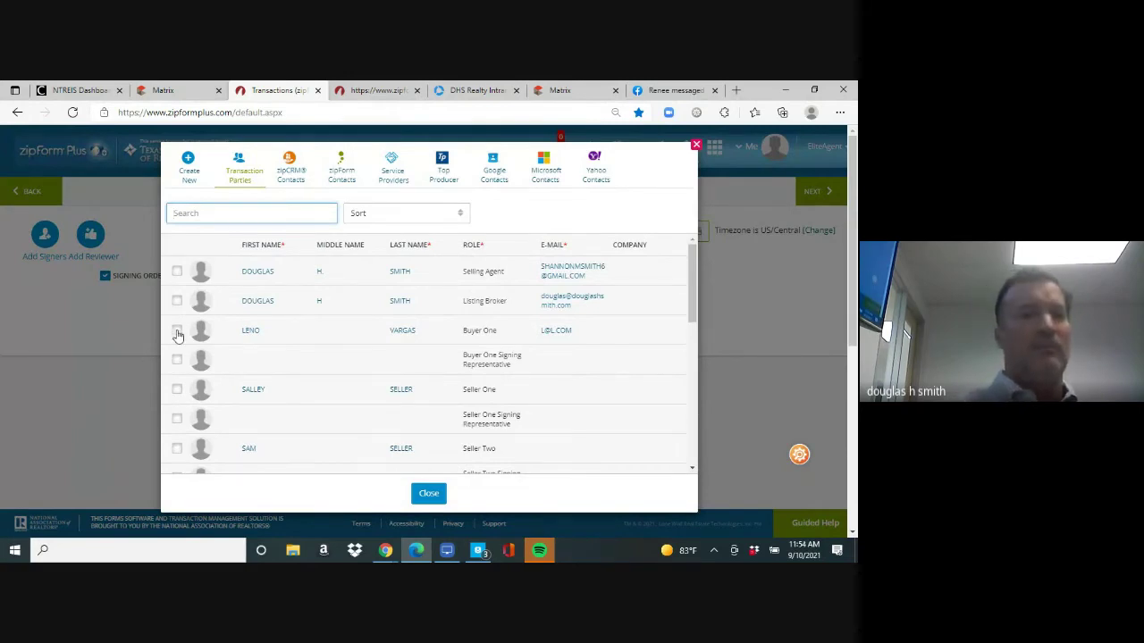
{"action": "left_click", "coordinate": [177, 330]}
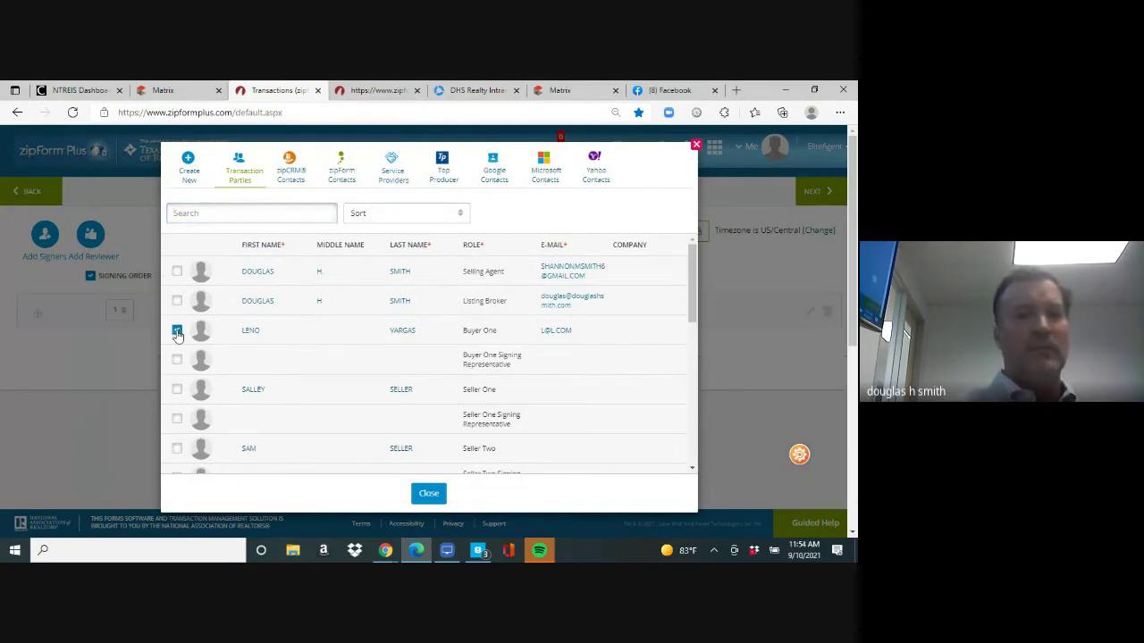
{"action": "left_click", "coordinate": [428, 495]}
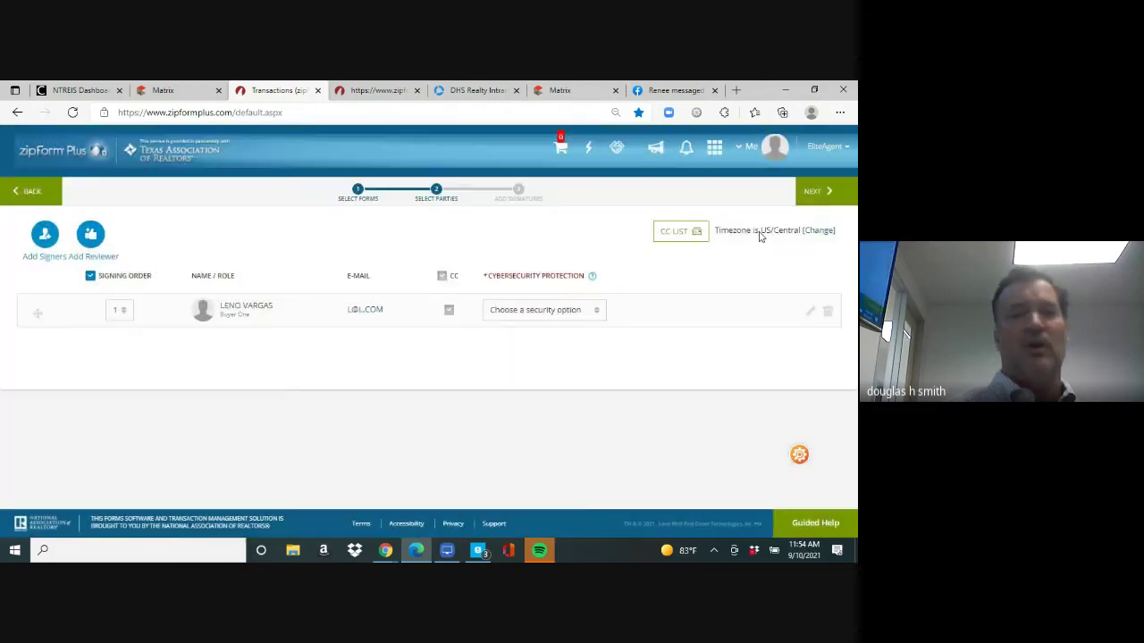
{"action": "left_click", "coordinate": [813, 197]}
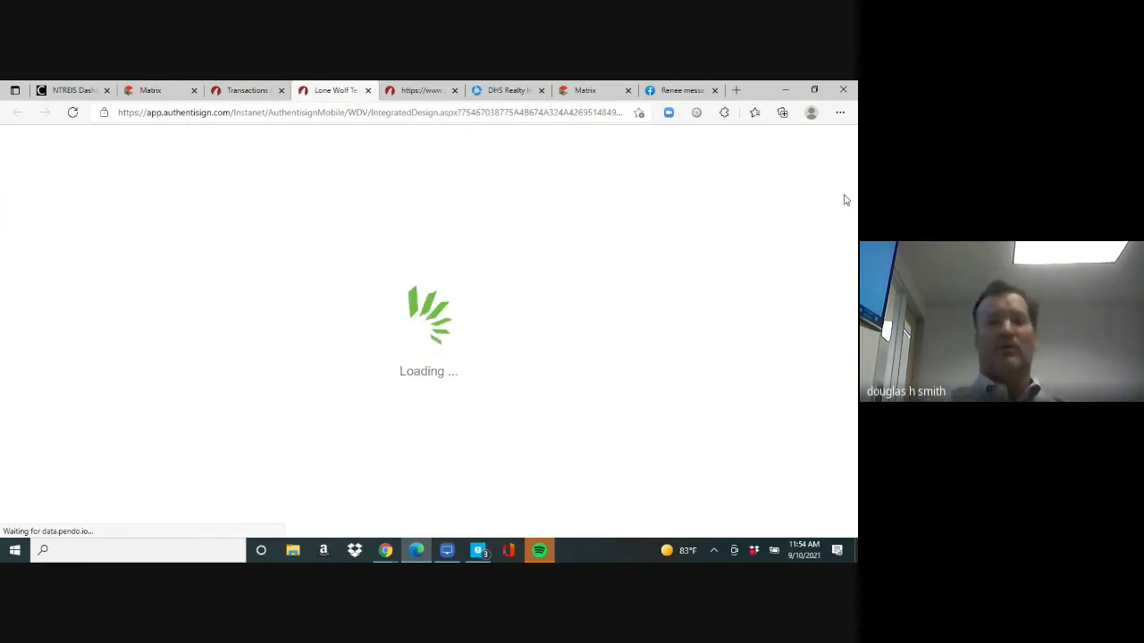
Accept the Step 4 design as is and send the signing invitations to Buyer One
{"action": "scroll", "coordinate": [851, 195], "scroll_direction": "down", "scroll_amount": 3}
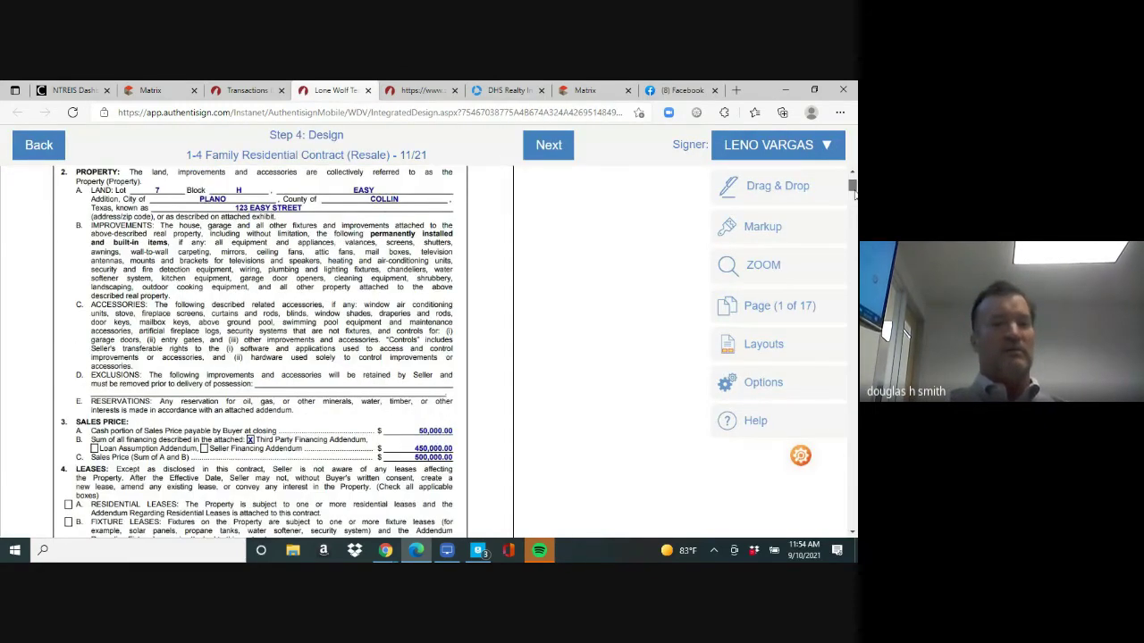
{"action": "left_click_drag", "start_coordinate": [853, 188], "coordinate": [853, 218]}
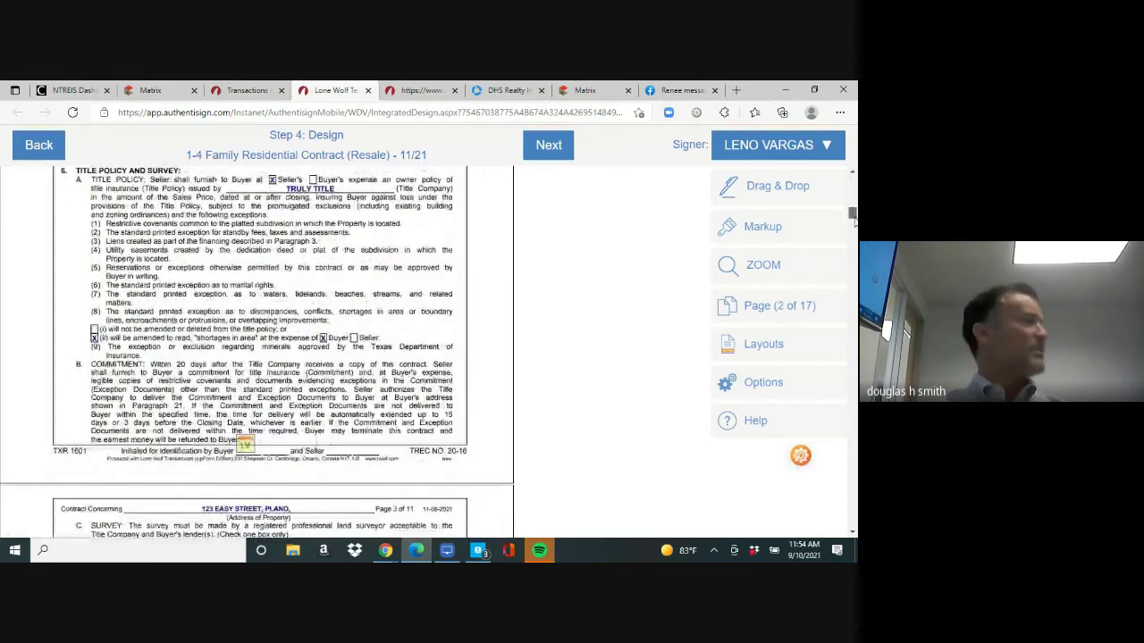
{"action": "left_click", "coordinate": [560, 146]}
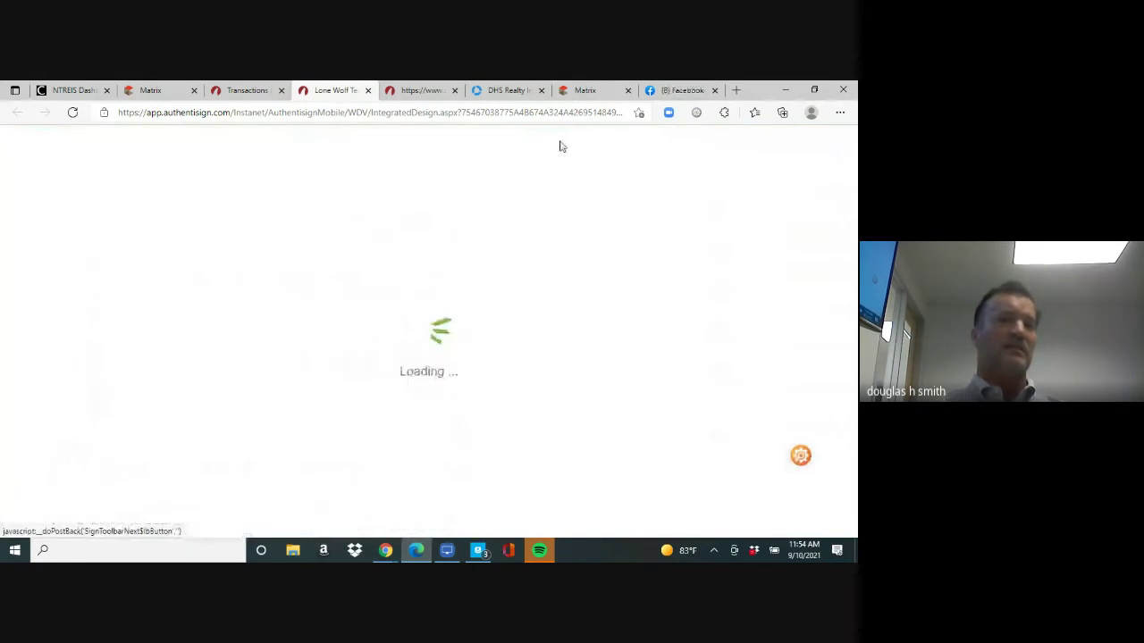
{"action": "left_click", "coordinate": [575, 163]}
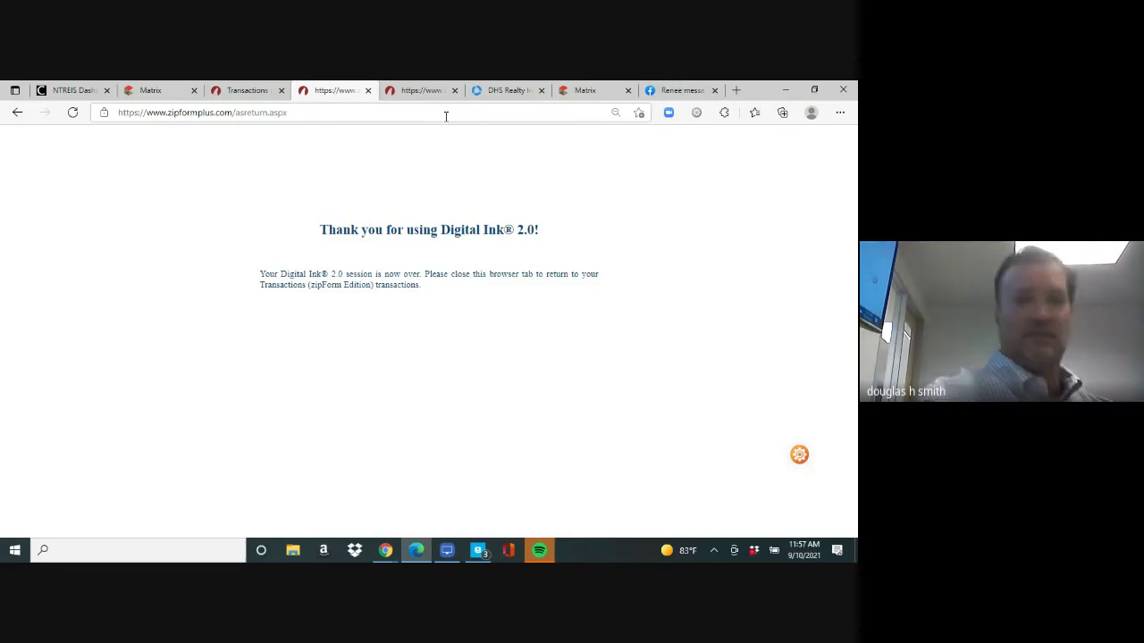
{"action": "left_click", "coordinate": [441, 89]}
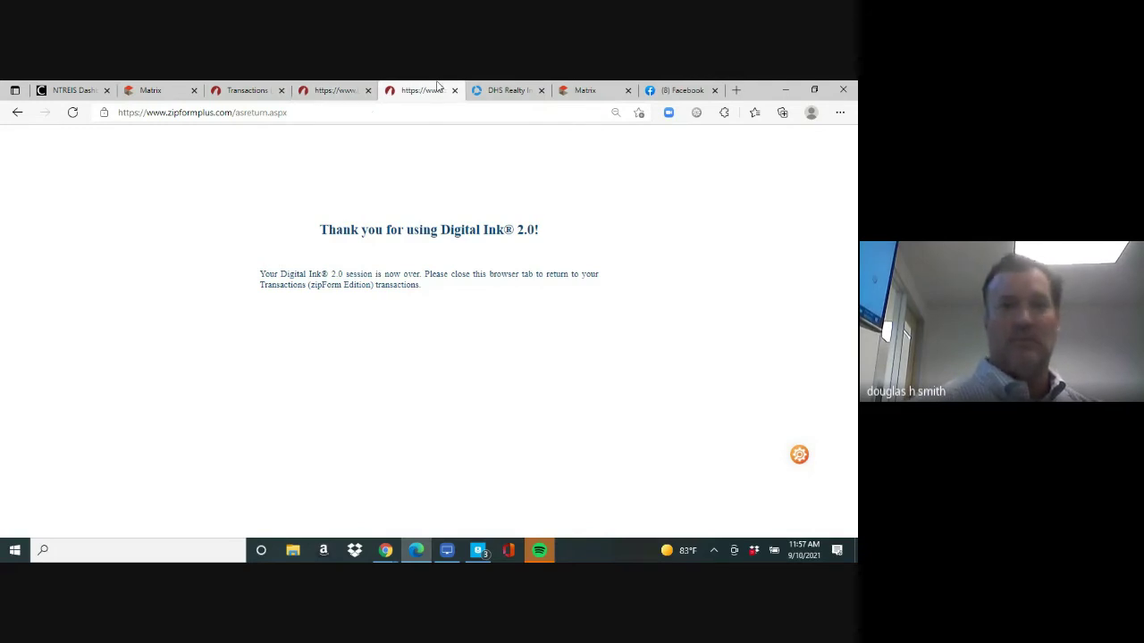
{"action": "left_click", "coordinate": [260, 94]}
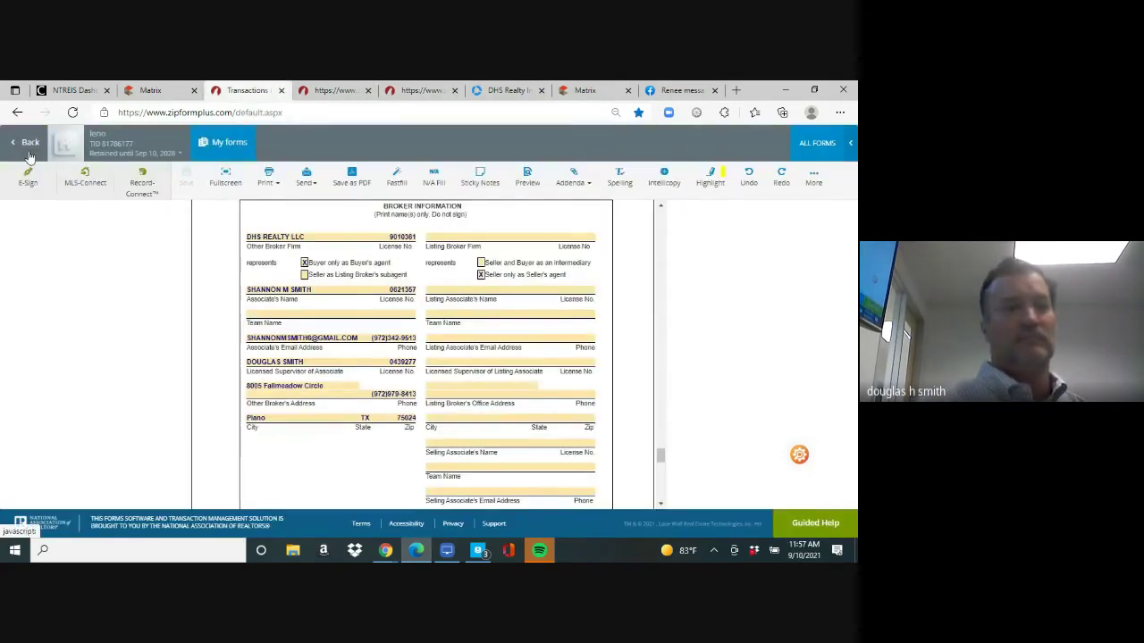
{"action": "left_click", "coordinate": [29, 151]}
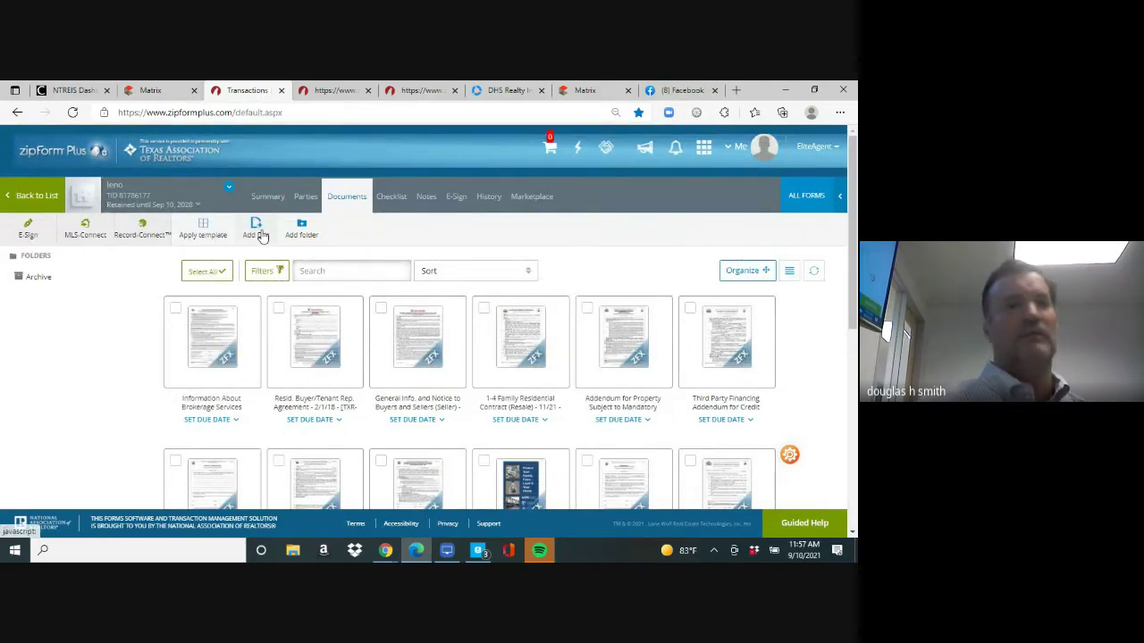
{"action": "left_click", "coordinate": [261, 230]}
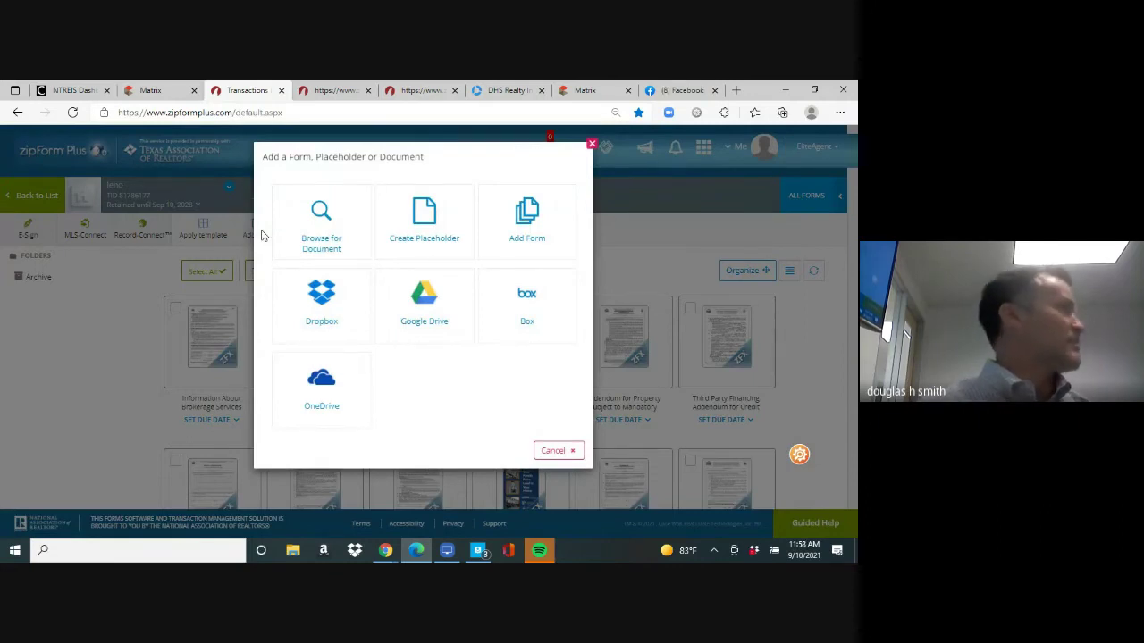
{"action": "left_click", "coordinate": [592, 145]}
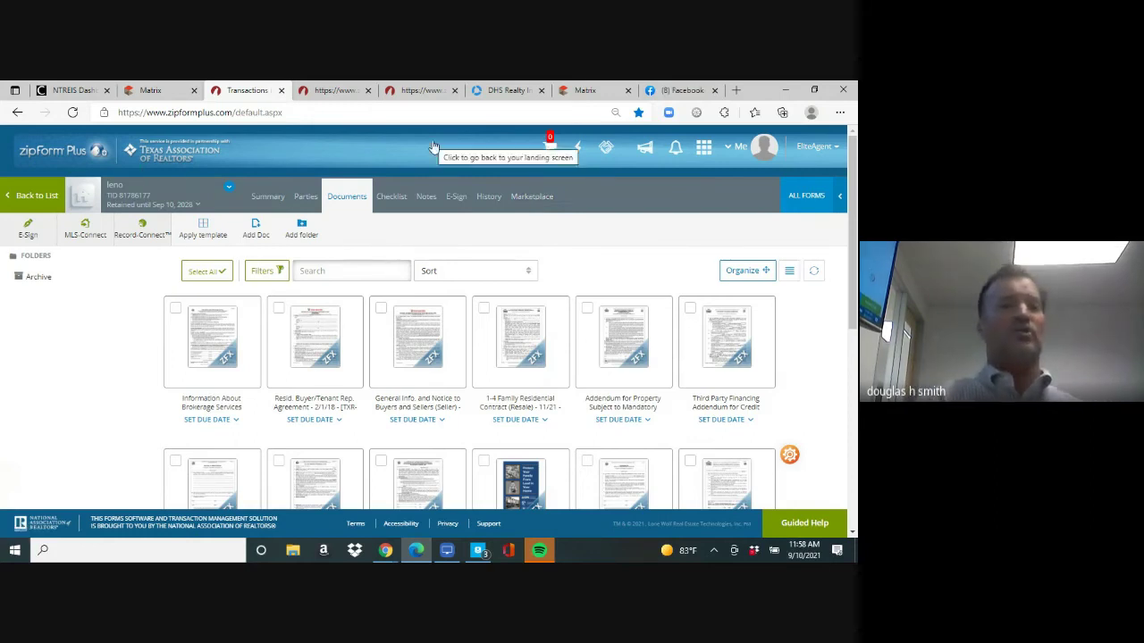
Go to texasrealestate.com and launch zipForm from the Texas REALTORS home page
{"action": "left_click", "coordinate": [300, 113]}
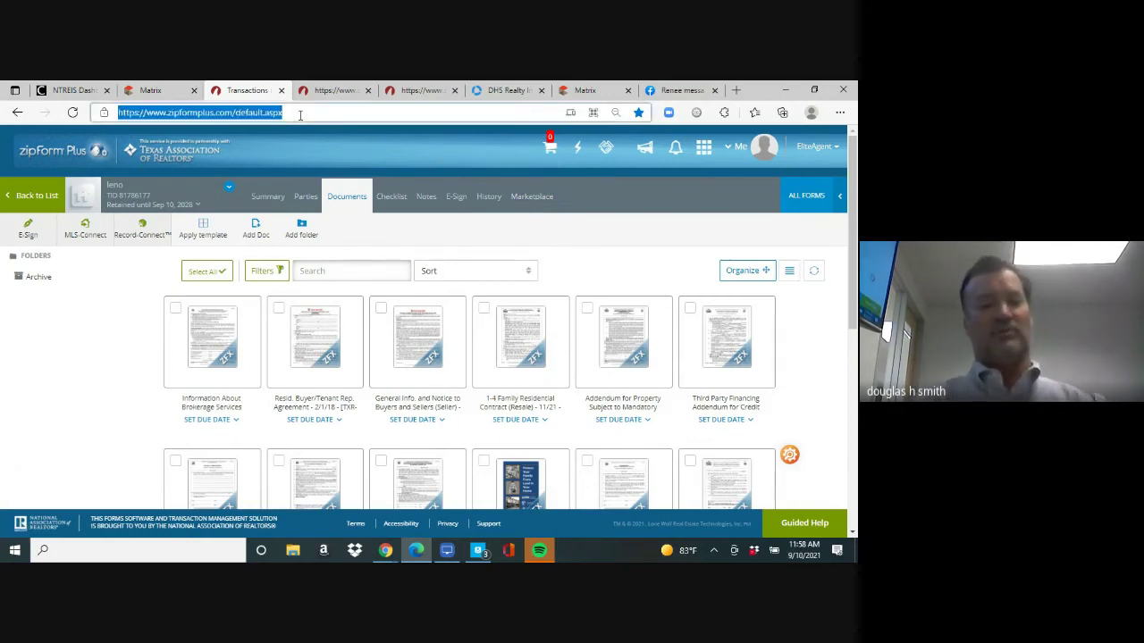
{"action": "type", "text": "texasrealestate.com"}
{"action": "key", "text": "Return"}
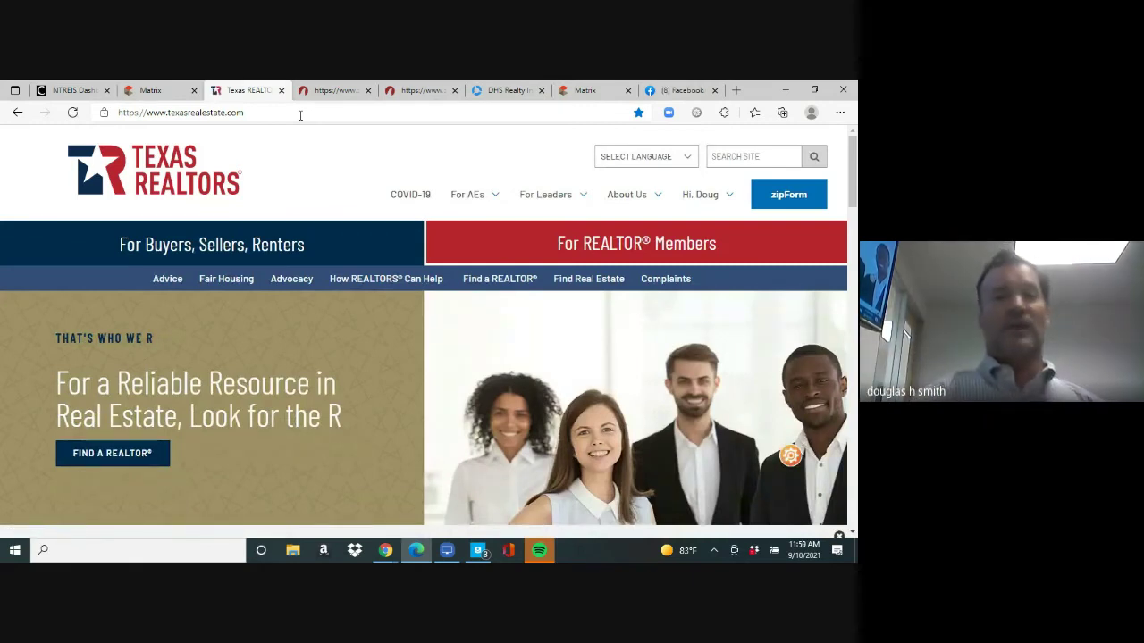
{"action": "left_click", "coordinate": [789, 198]}
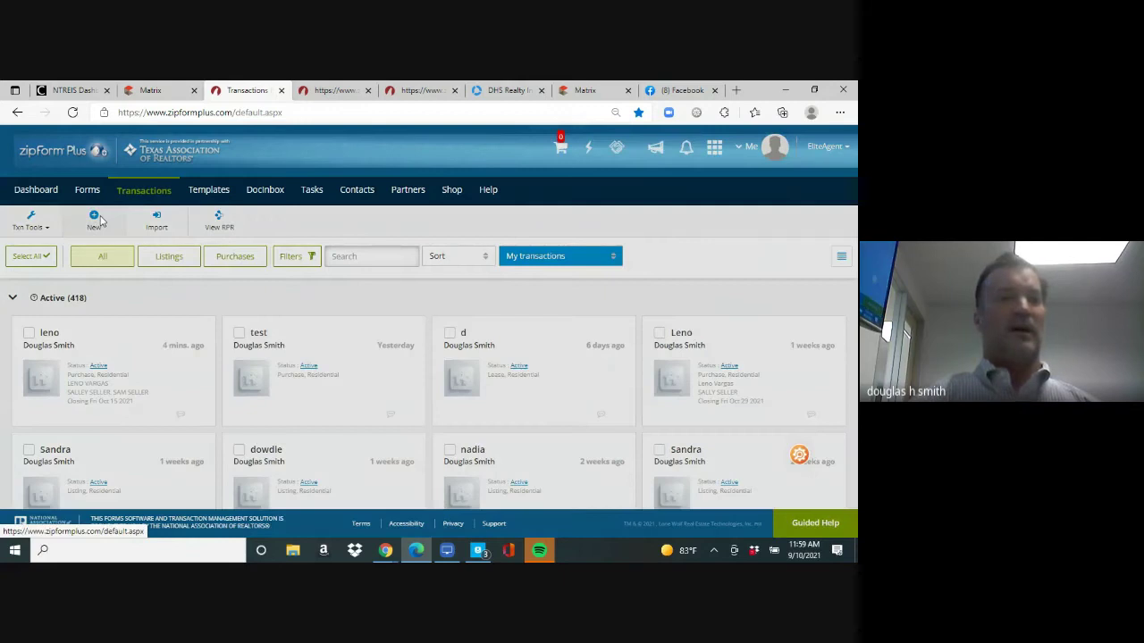
Start a new transaction of the new listing type
{"action": "left_click", "coordinate": [96, 220]}
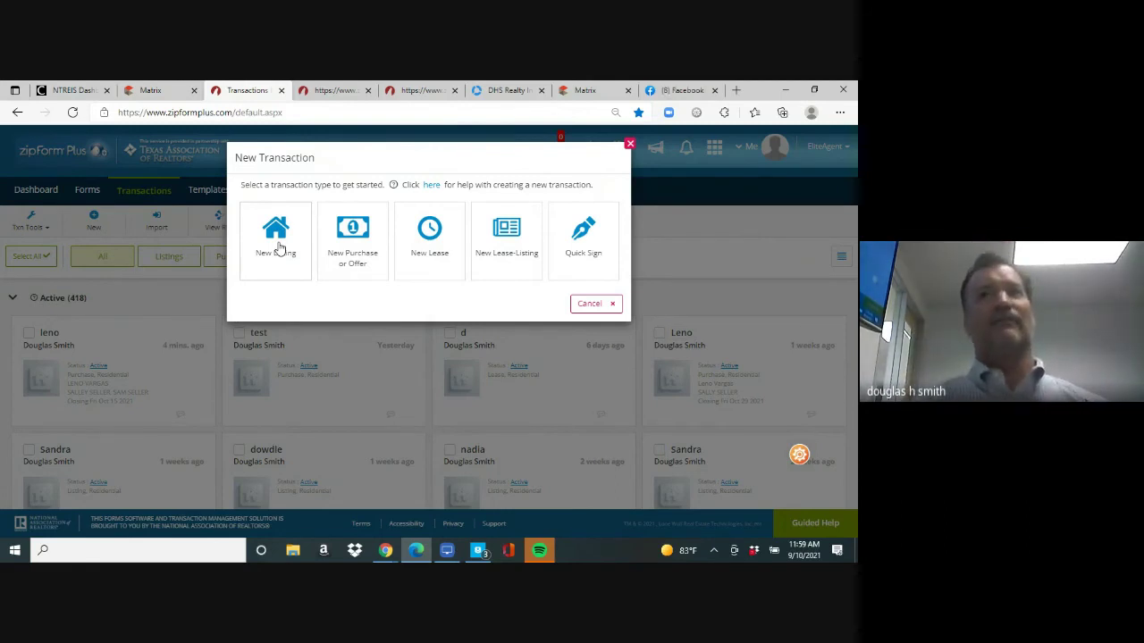
{"action": "left_click", "coordinate": [278, 243]}
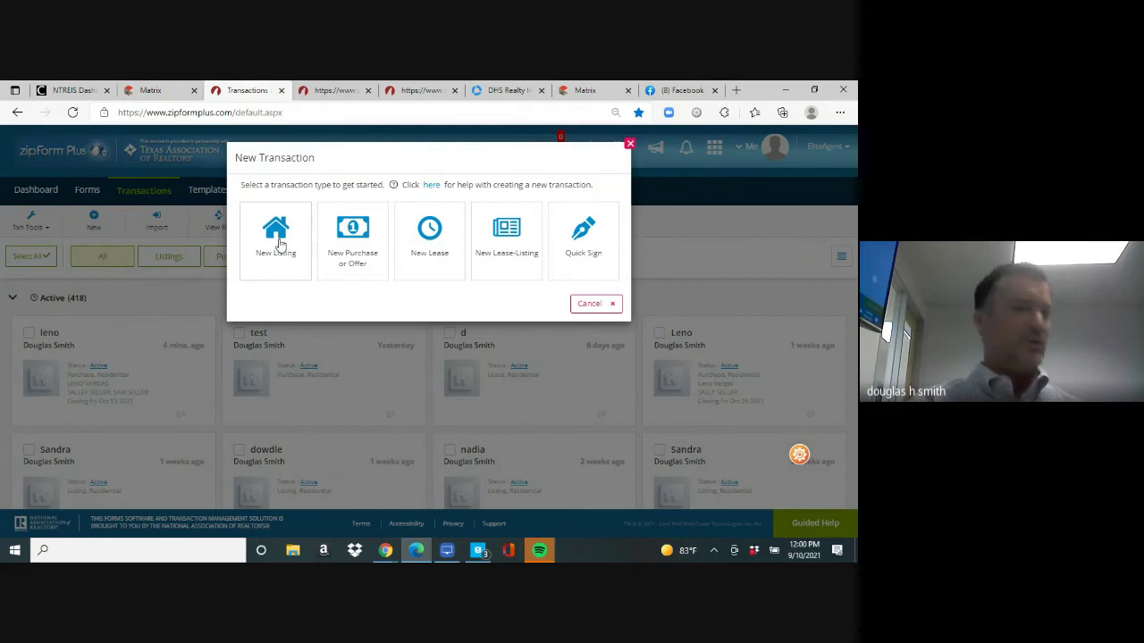
{"action": "left_click", "coordinate": [277, 236]}
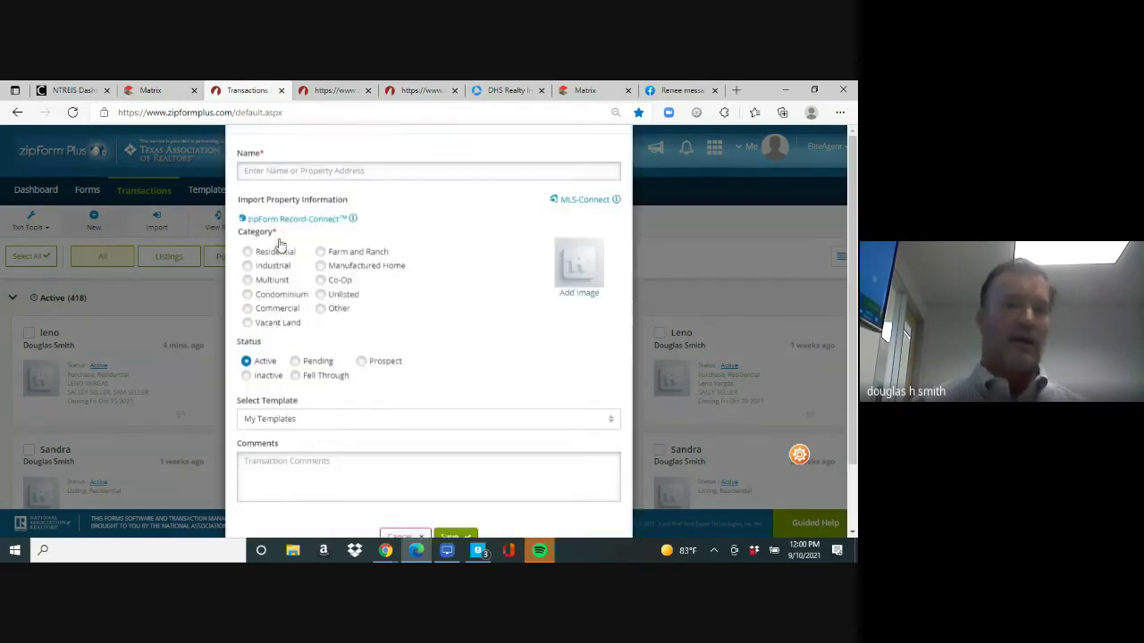
Name it 'leno seller', make it Residential, apply the Personal - listing template, and save
{"action": "left_click", "coordinate": [331, 209]}
{"action": "type", "text": "leno se"}
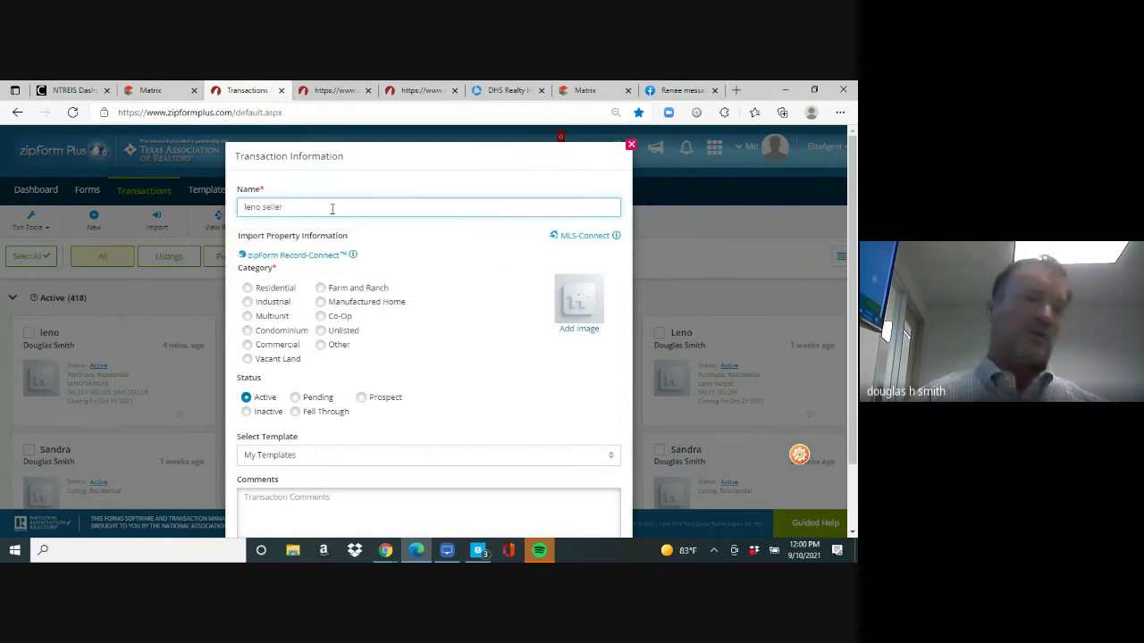
{"action": "type", "text": "ller"}
{"action": "left_click", "coordinate": [246, 287]}
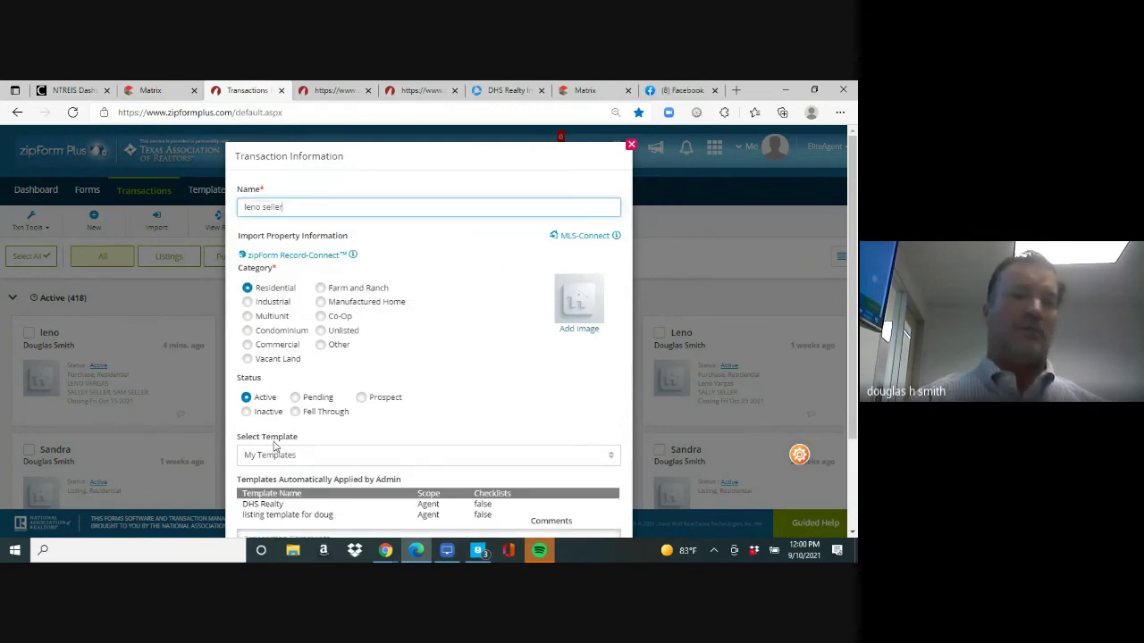
{"action": "left_click", "coordinate": [284, 457]}
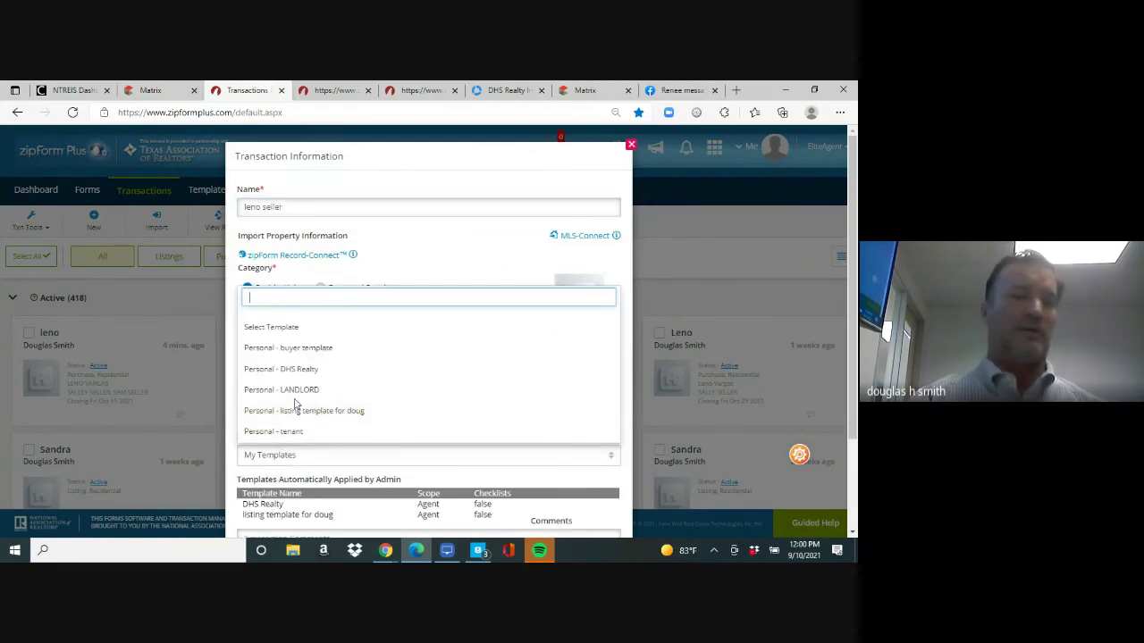
{"action": "left_click", "coordinate": [306, 413]}
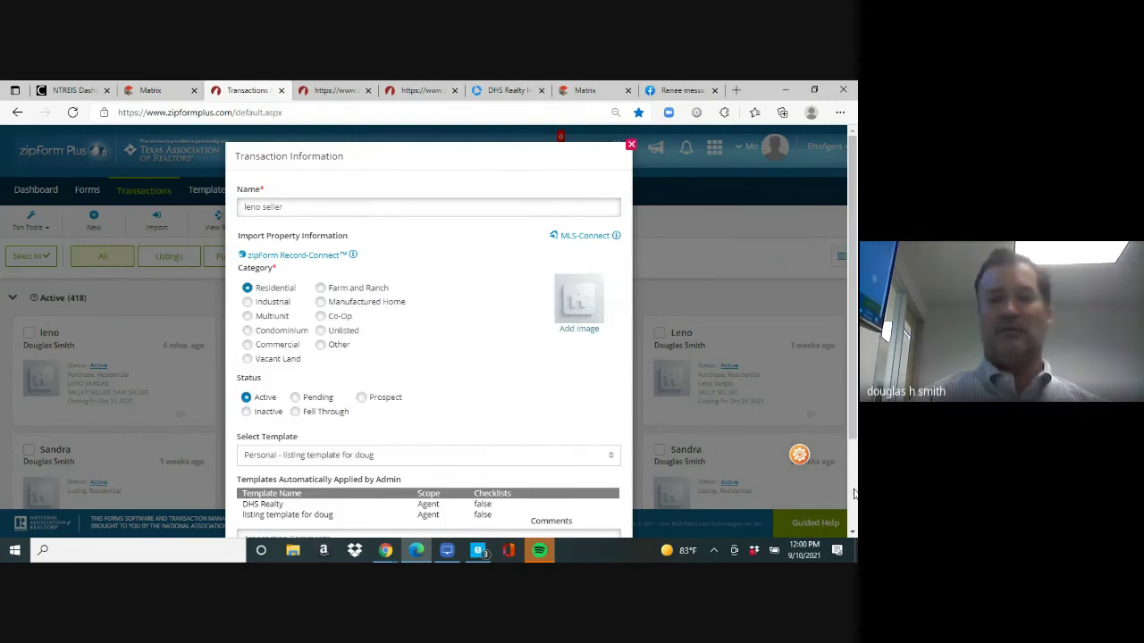
{"action": "scroll", "coordinate": [570, 474], "scroll_direction": "down", "scroll_amount": 3}
{"action": "left_click", "coordinate": [451, 494]}
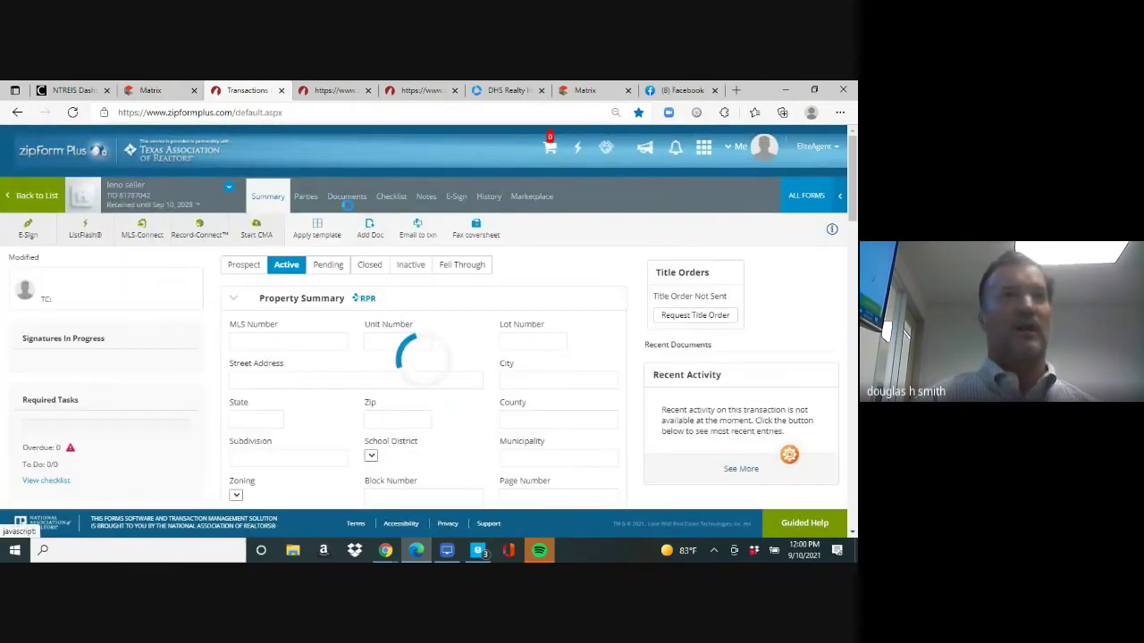
Review the template documents and the Information about Brokerage Services form, then open Resid. Listing
{"action": "left_click", "coordinate": [347, 198]}
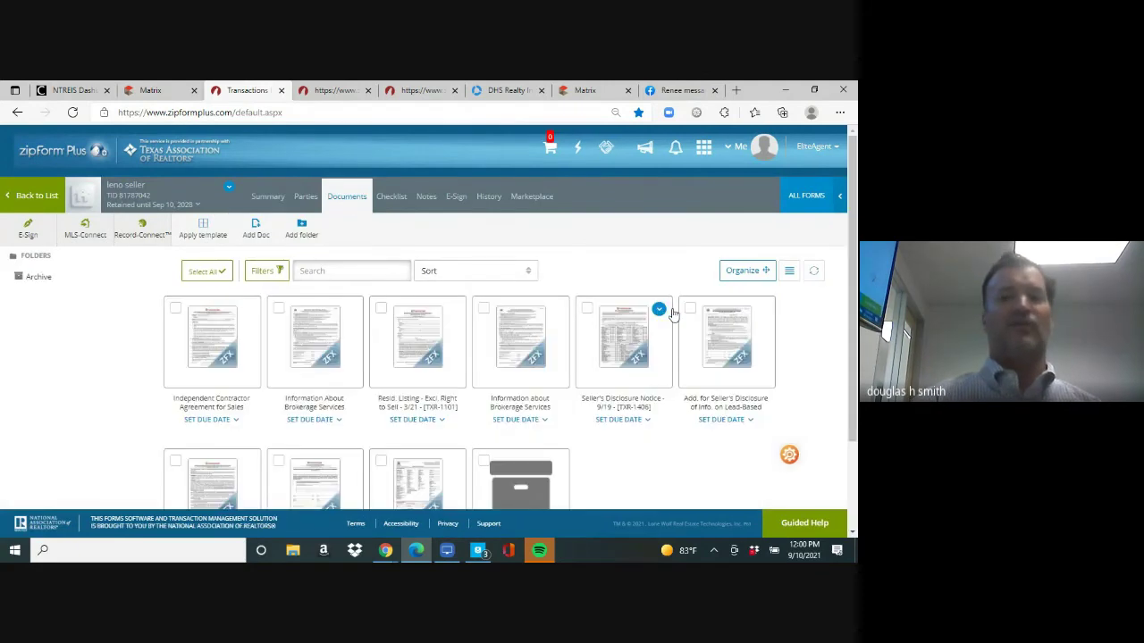
{"action": "scroll", "coordinate": [357, 312], "scroll_direction": "down", "scroll_amount": 2}
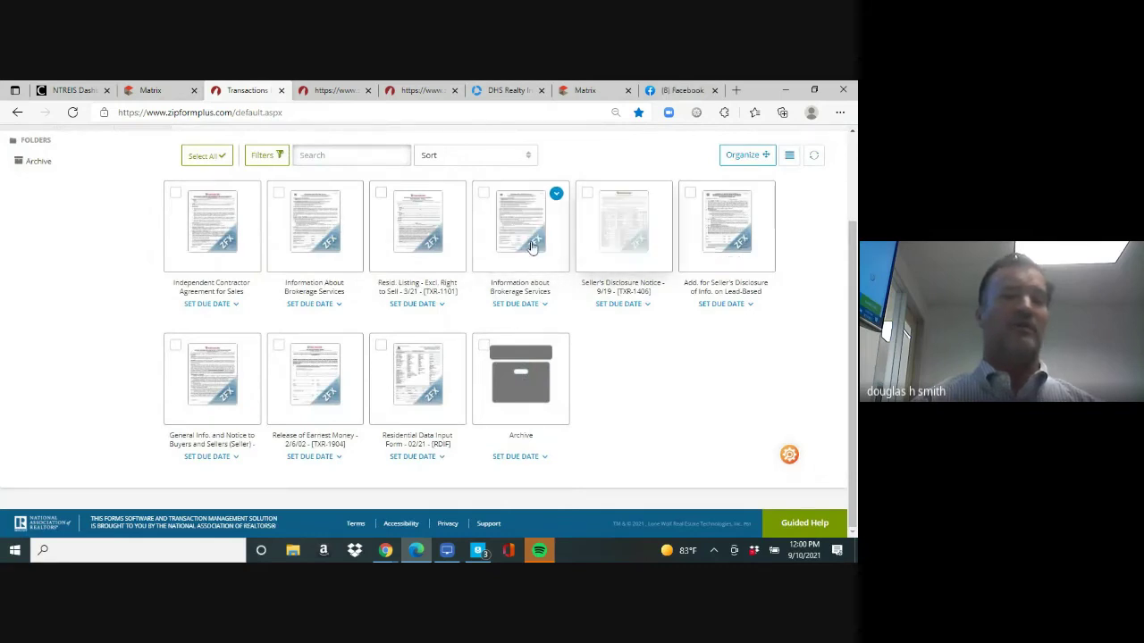
{"action": "left_click", "coordinate": [503, 224]}
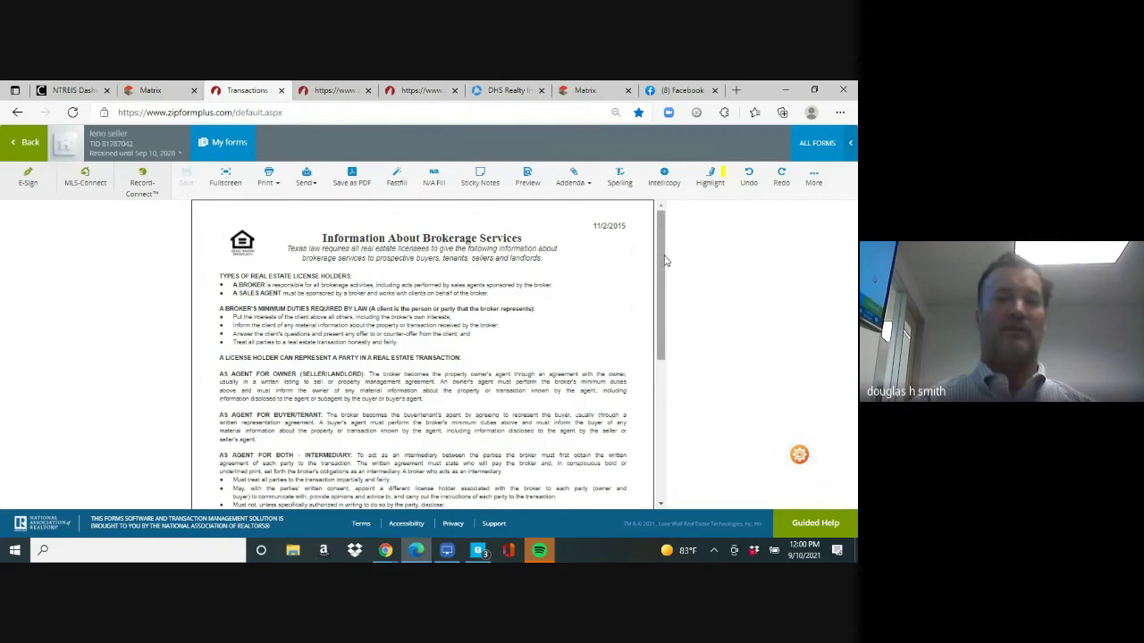
{"action": "left_click_drag", "start_coordinate": [662, 270], "coordinate": [663, 214]}
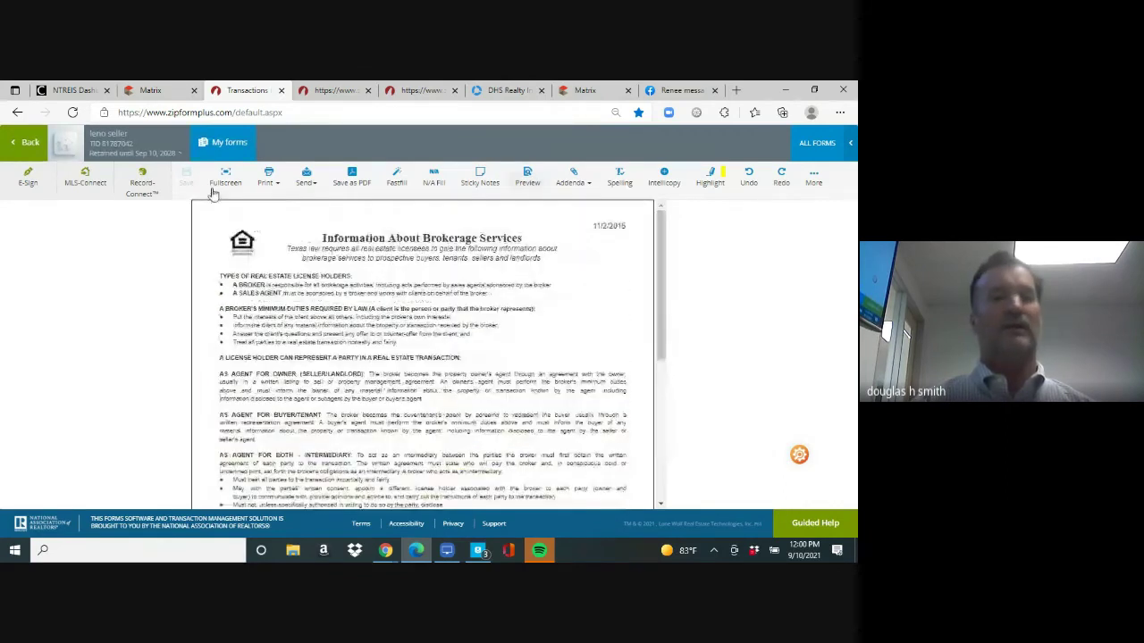
{"action": "left_click", "coordinate": [28, 143]}
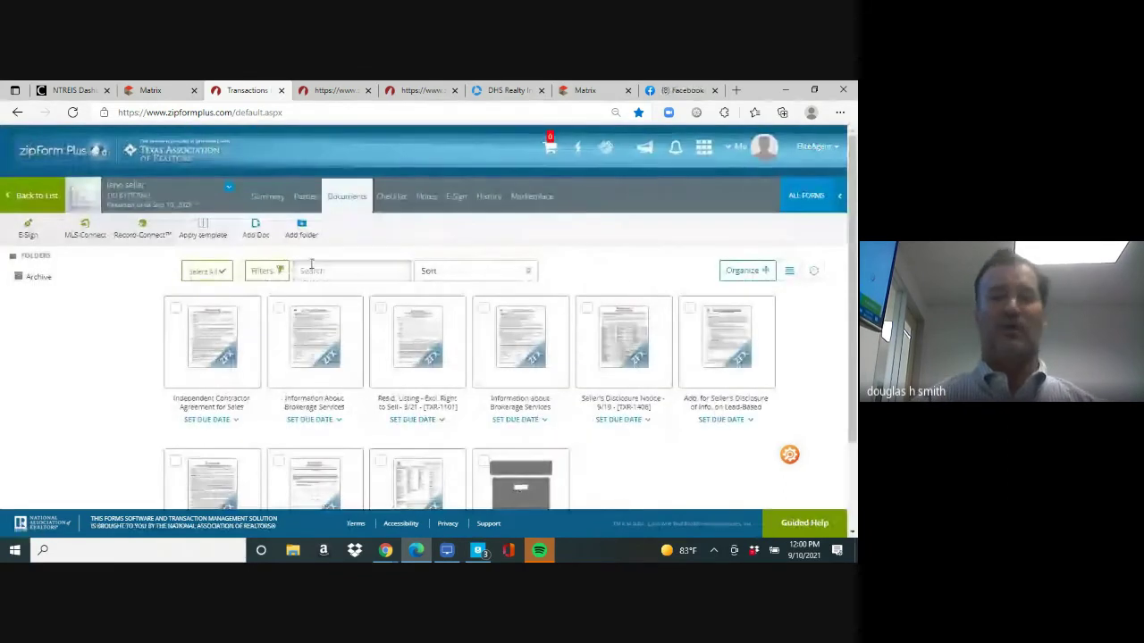
{"action": "left_click", "coordinate": [409, 345]}
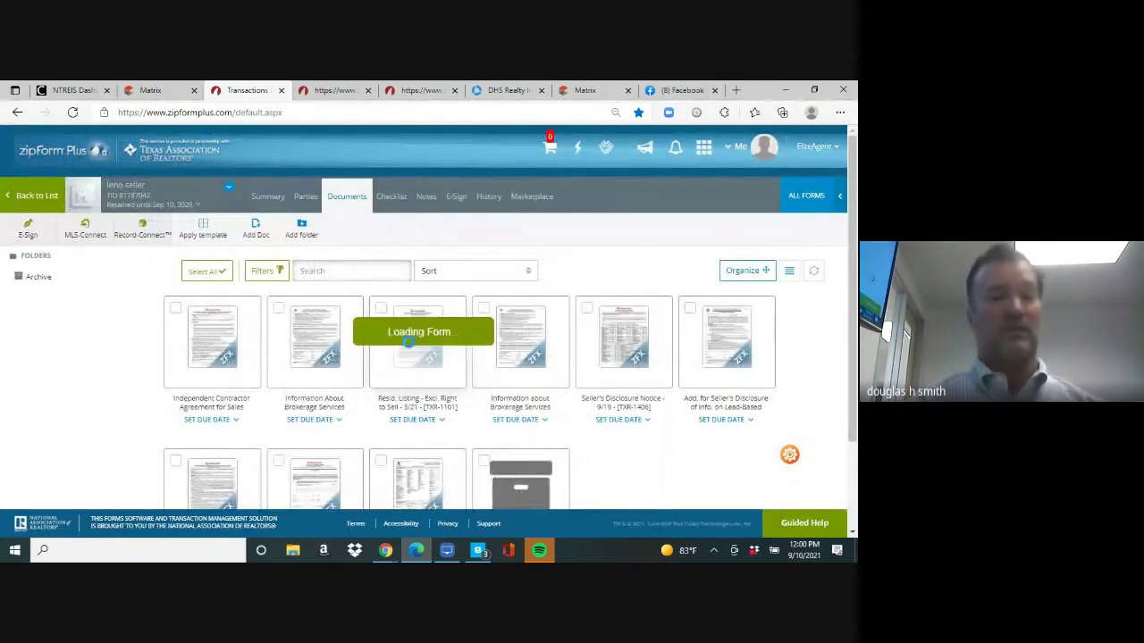
Enter lot 7, block 'k', and filler text for addition and city in section 2A
{"action": "left_click", "coordinate": [401, 346]}
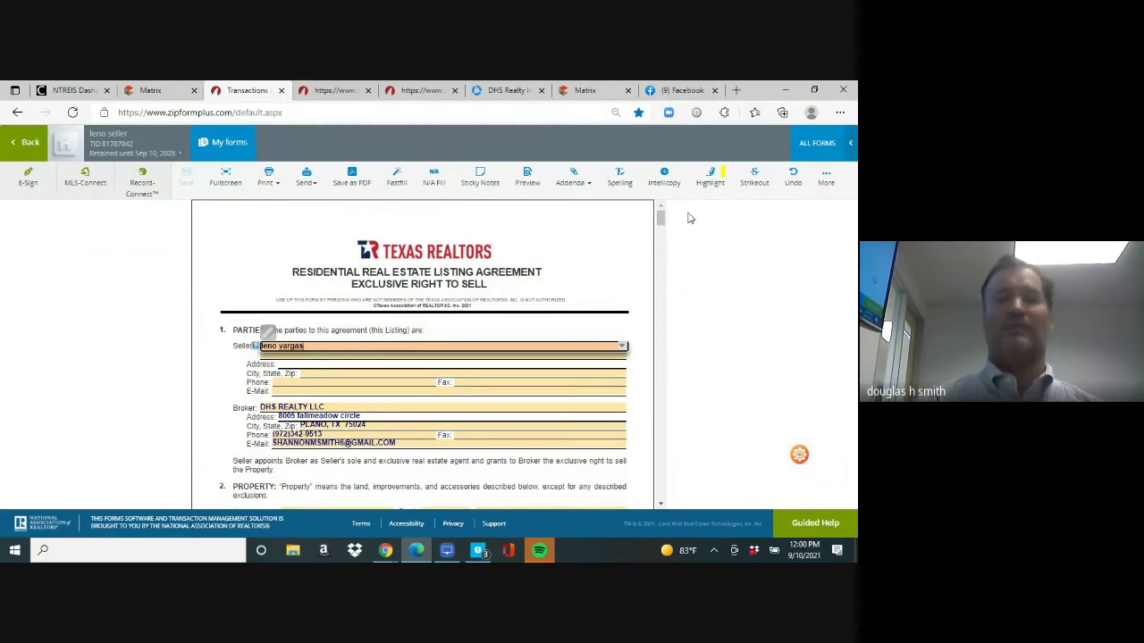
{"action": "scroll", "coordinate": [662, 224], "scroll_direction": "down", "scroll_amount": 5}
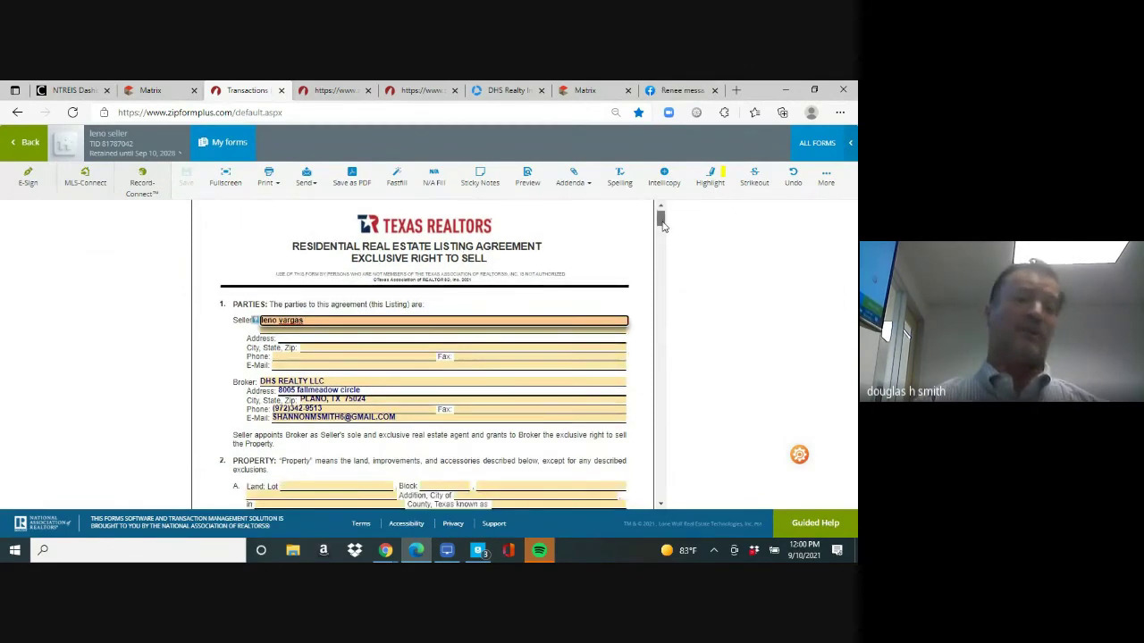
{"action": "left_click", "coordinate": [326, 305]}
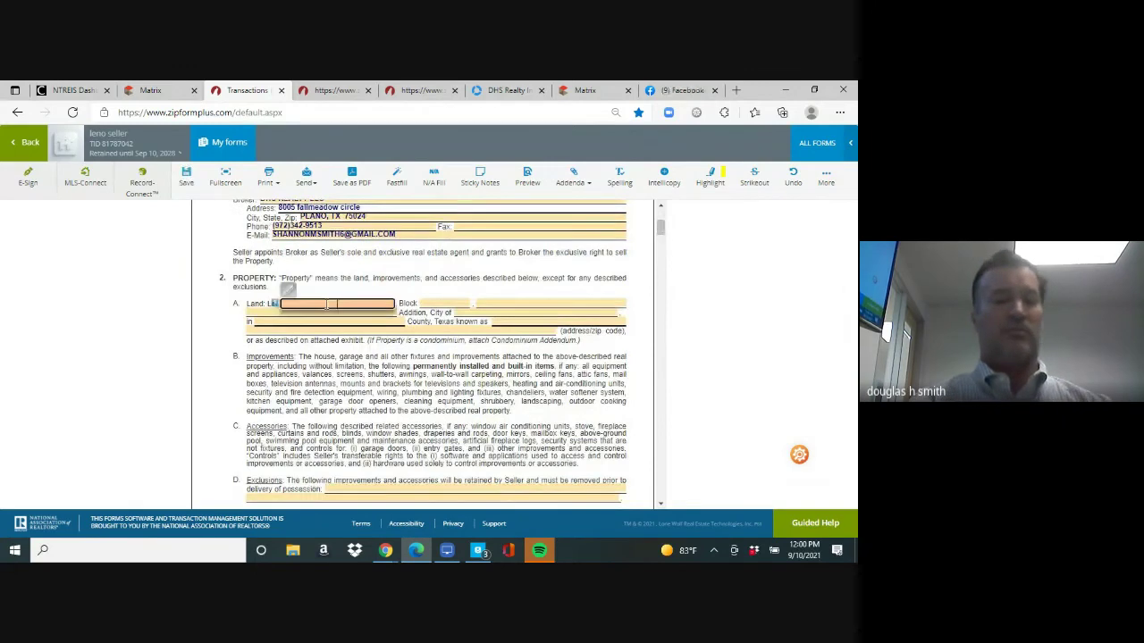
{"action": "type", "text": "7"}
{"action": "key", "text": "Tab"}
{"action": "type", "text": "k"}
{"action": "key", "text": "Tab"}
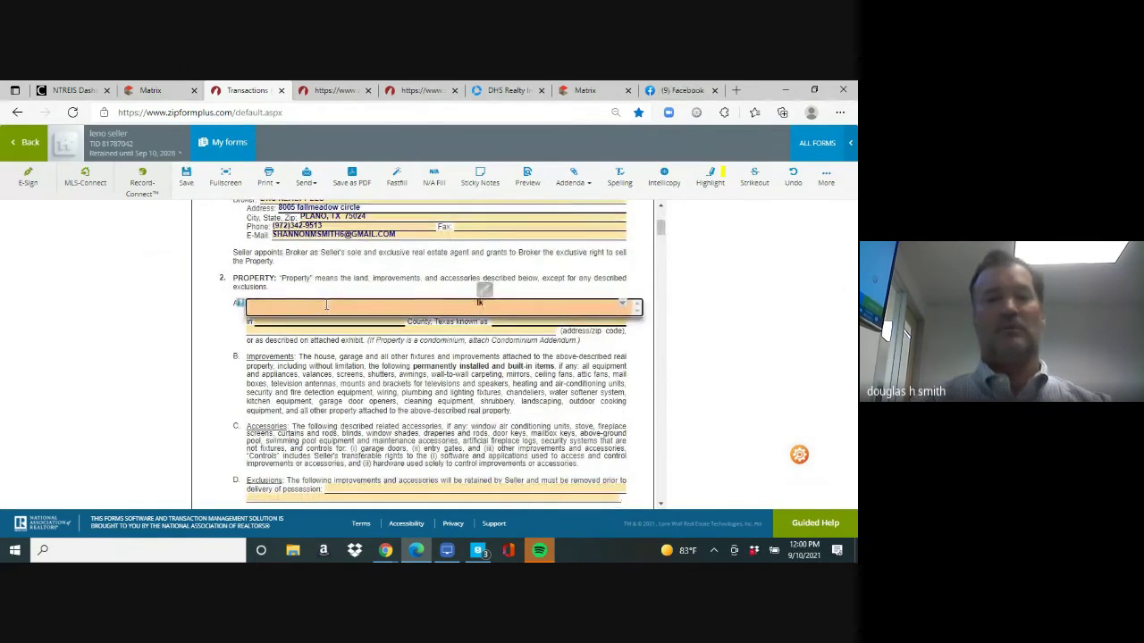
{"action": "type", "text": "lksjdl;kj"}
{"action": "key", "text": "Tab"}
{"action": "type", "text": "lkjlkjlk"}
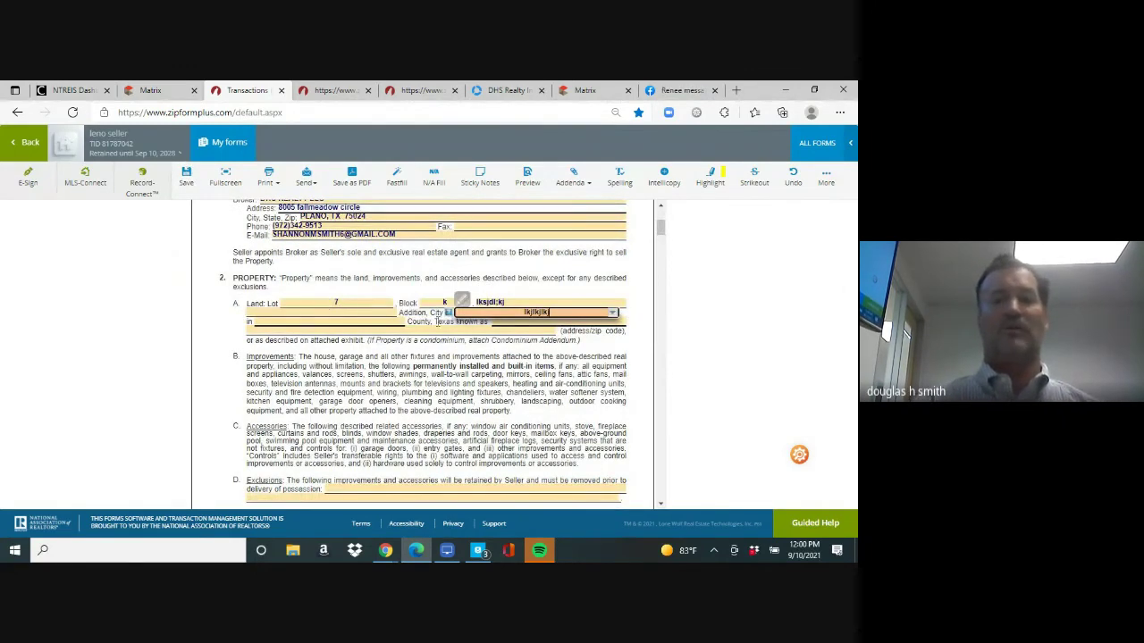
{"action": "left_click_drag", "start_coordinate": [660, 234], "coordinate": [661, 253]}
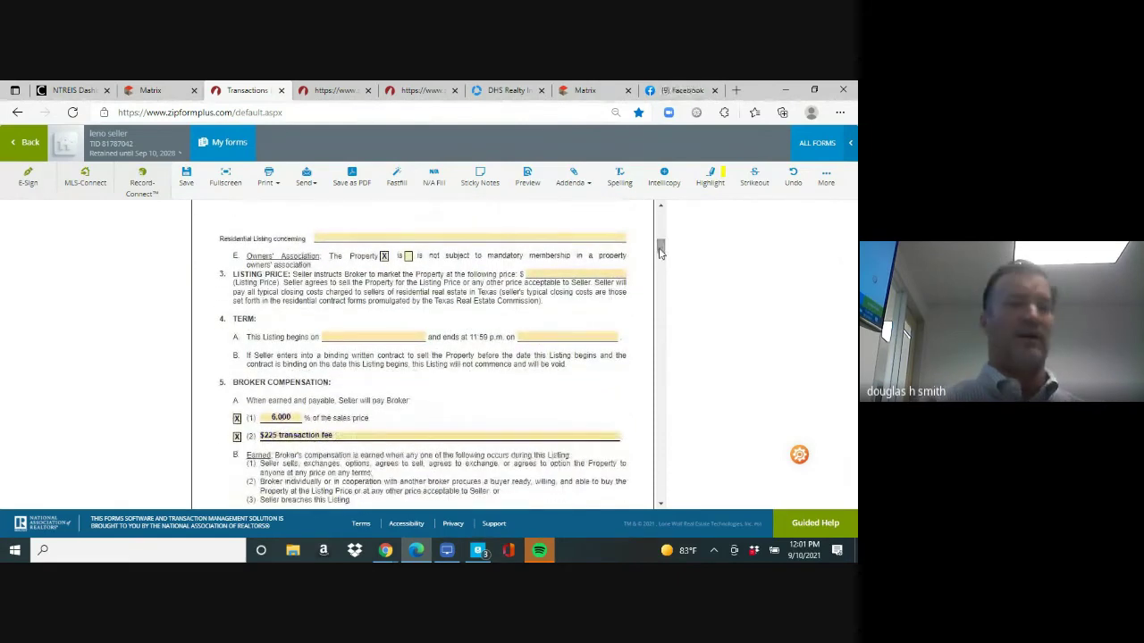
Mark the property as not subject to an owners' association
{"action": "left_click", "coordinate": [407, 257]}
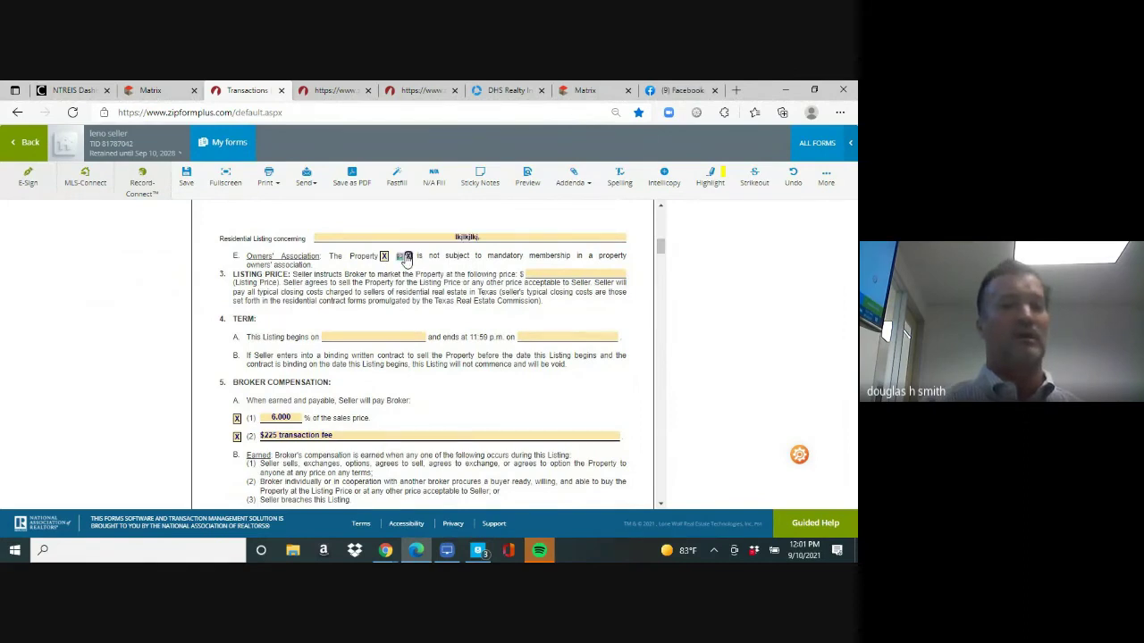
{"action": "left_click", "coordinate": [385, 257]}
{"action": "left_click", "coordinate": [408, 258]}
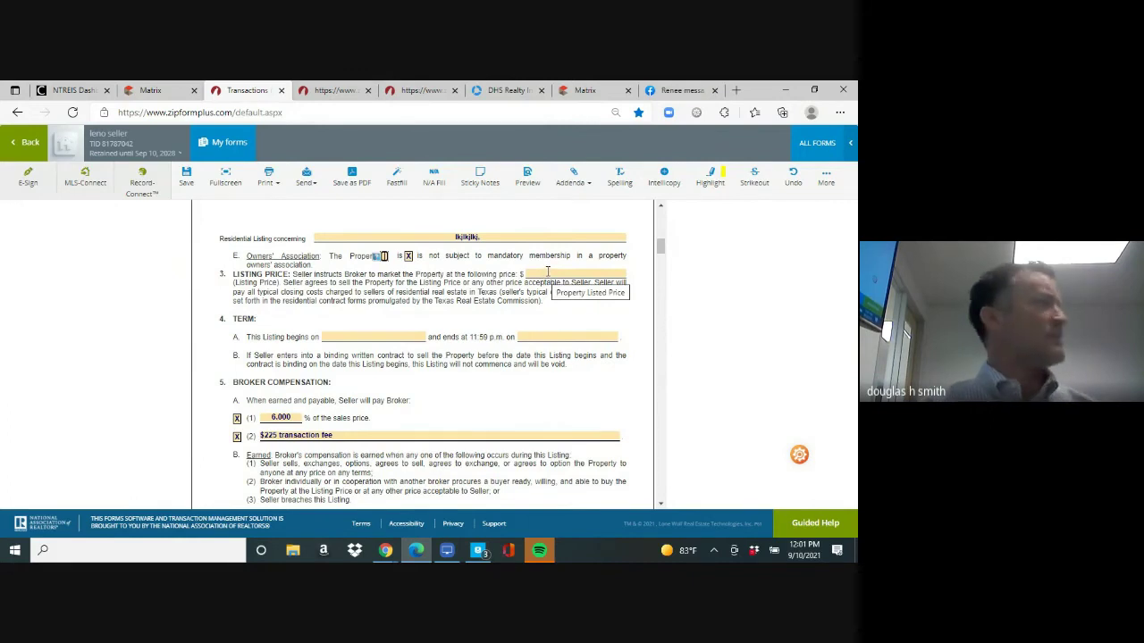
Set the listing term to begin September 11, 2021 and end November 11, 2021
{"action": "left_click", "coordinate": [396, 336]}
{"action": "left_click", "coordinate": [440, 411]}
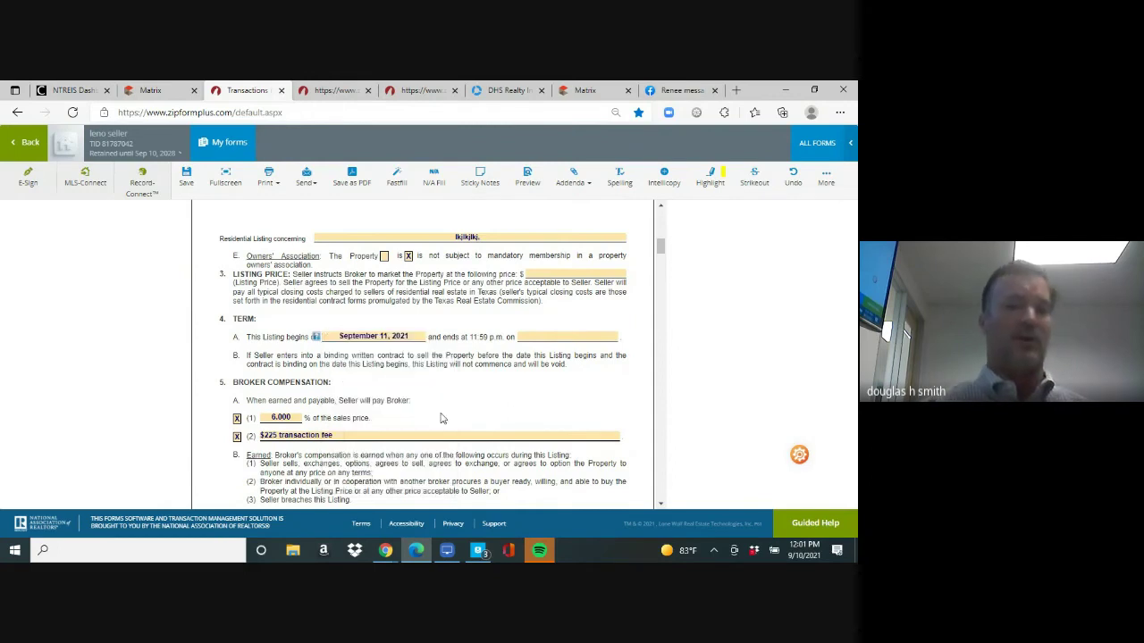
{"action": "left_click", "coordinate": [541, 338]}
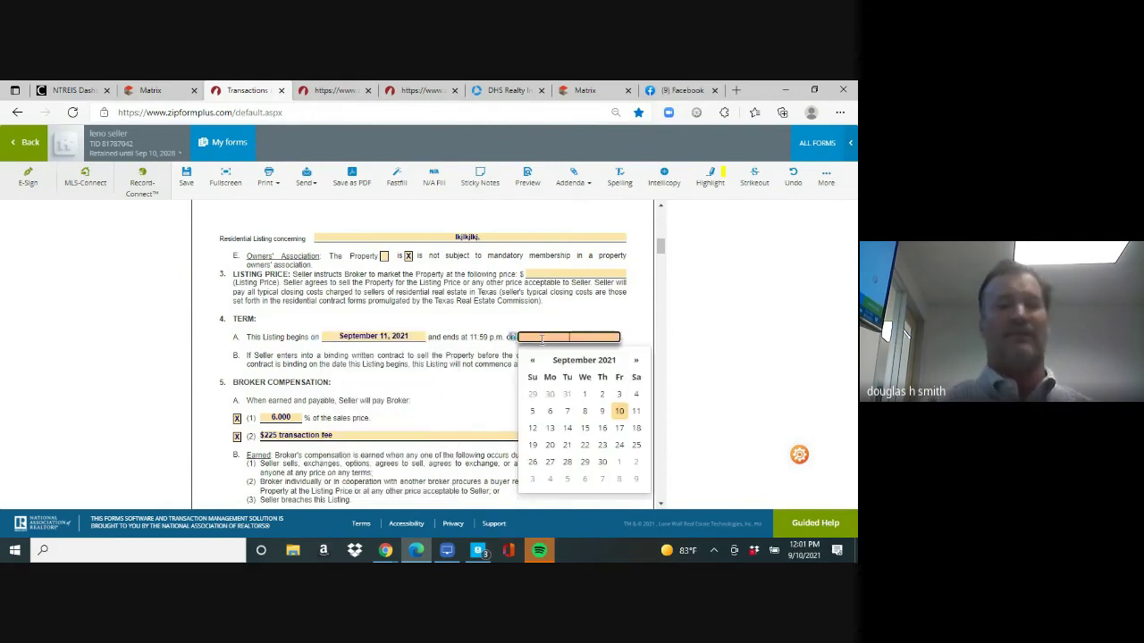
{"action": "left_click", "coordinate": [636, 363]}
{"action": "left_click", "coordinate": [636, 362]}
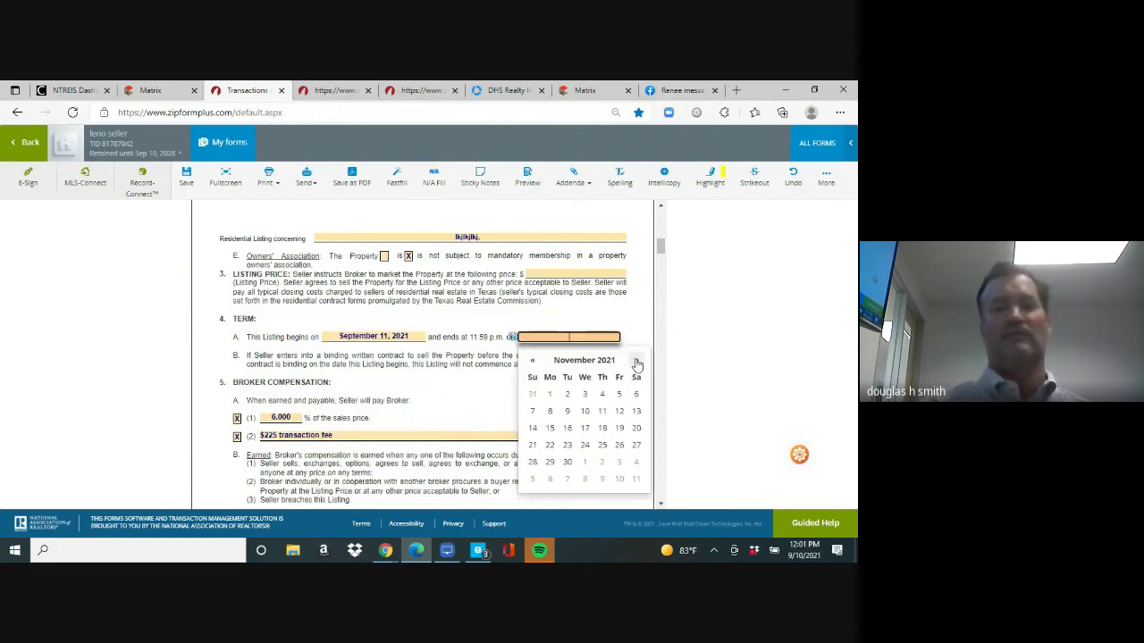
{"action": "left_click", "coordinate": [602, 411]}
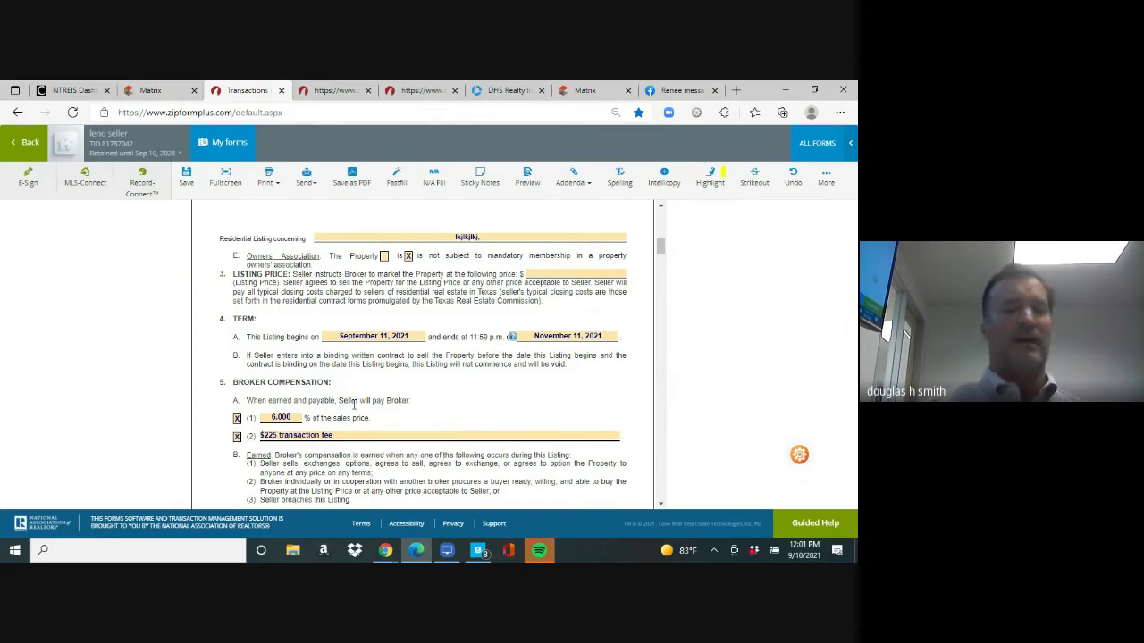
Clear the $225 transaction fee and untick its (2) compensation box
{"action": "left_click", "coordinate": [357, 436]}
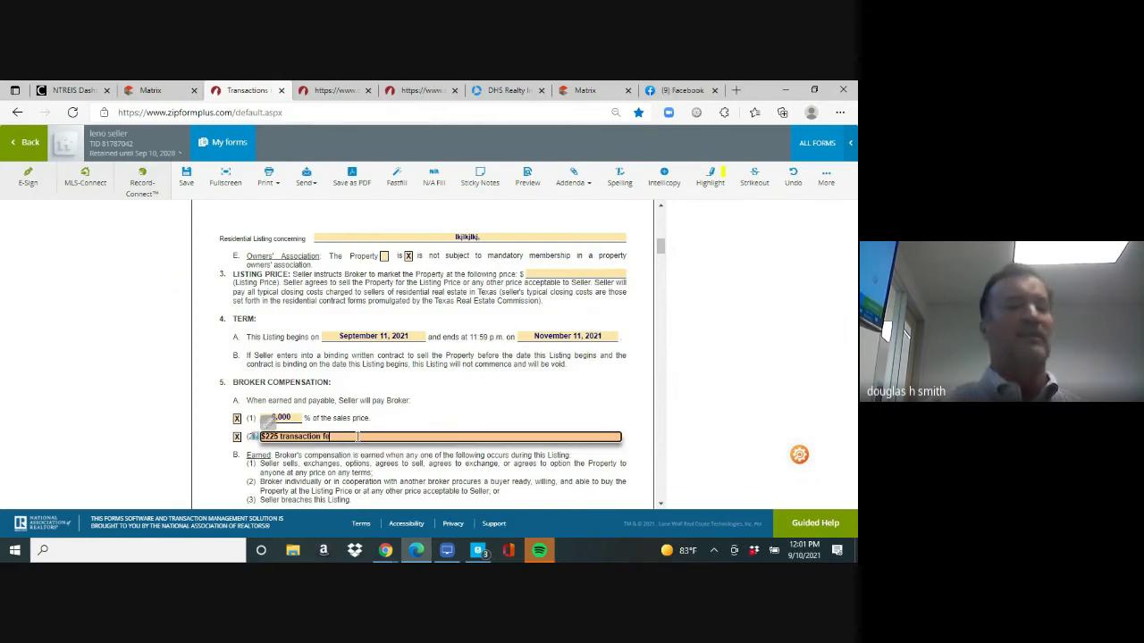
{"action": "key", "text": "BackSpace"}
{"action": "key", "text": "BackSpace"}
{"action": "key", "text": "BackSpace"}
{"action": "key", "text": "BackSpace"}
{"action": "key", "text": "BackSpace"}
{"action": "key", "text": "BackSpace"}
{"action": "key", "text": "BackSpace"}
{"action": "key", "text": "BackSpace"}
{"action": "key", "text": "BackSpace"}
{"action": "key", "text": "BackSpace"}
{"action": "key", "text": "BackSpace"}
{"action": "key", "text": "BackSpace"}
{"action": "key", "text": "BackSpace"}
{"action": "key", "text": "BackSpace"}
{"action": "key", "text": "BackSpace"}
{"action": "key", "text": "BackSpace"}
{"action": "key", "text": "BackSpace"}
{"action": "key", "text": "BackSpace"}
{"action": "key", "text": "BackSpace"}
{"action": "key", "text": "BackSpace"}
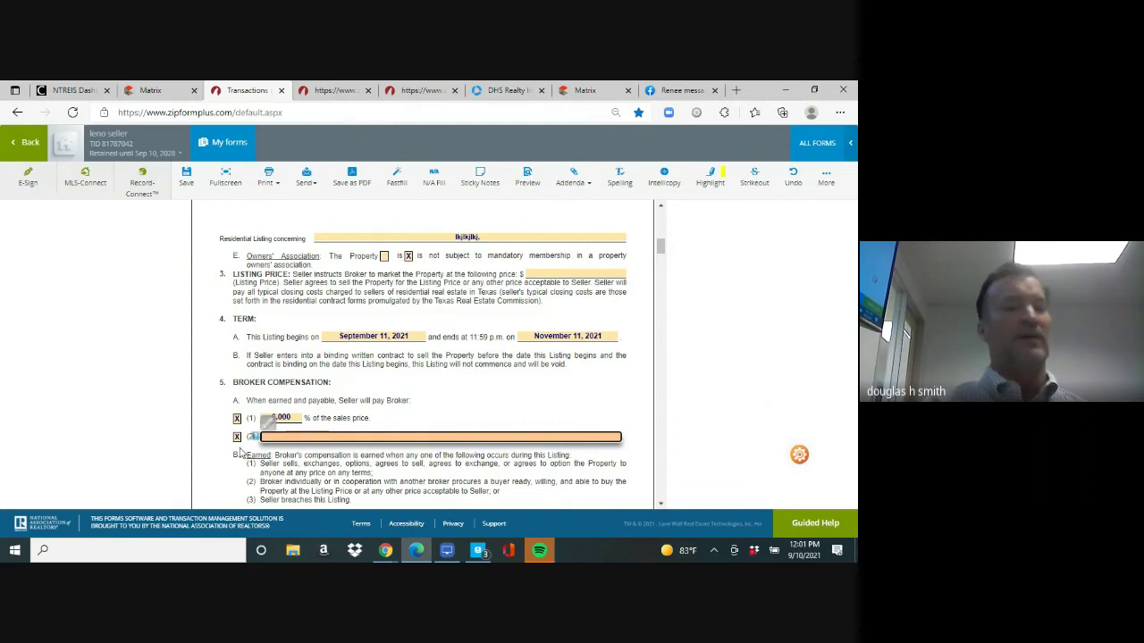
{"action": "left_click", "coordinate": [236, 436]}
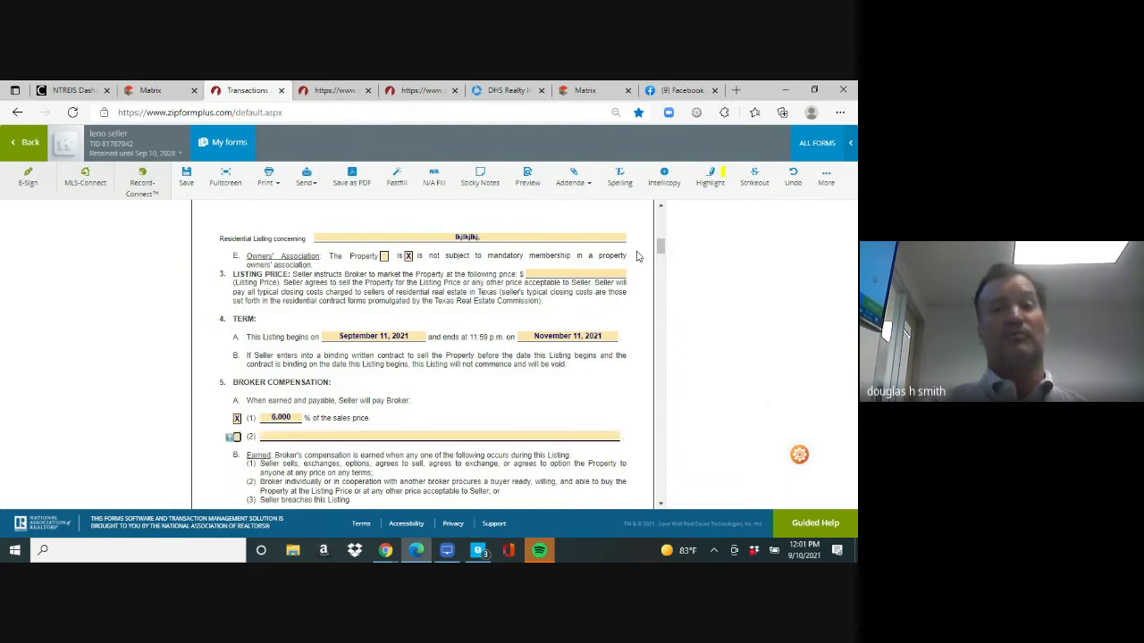
{"action": "left_click_drag", "start_coordinate": [661, 250], "coordinate": [651, 438]}
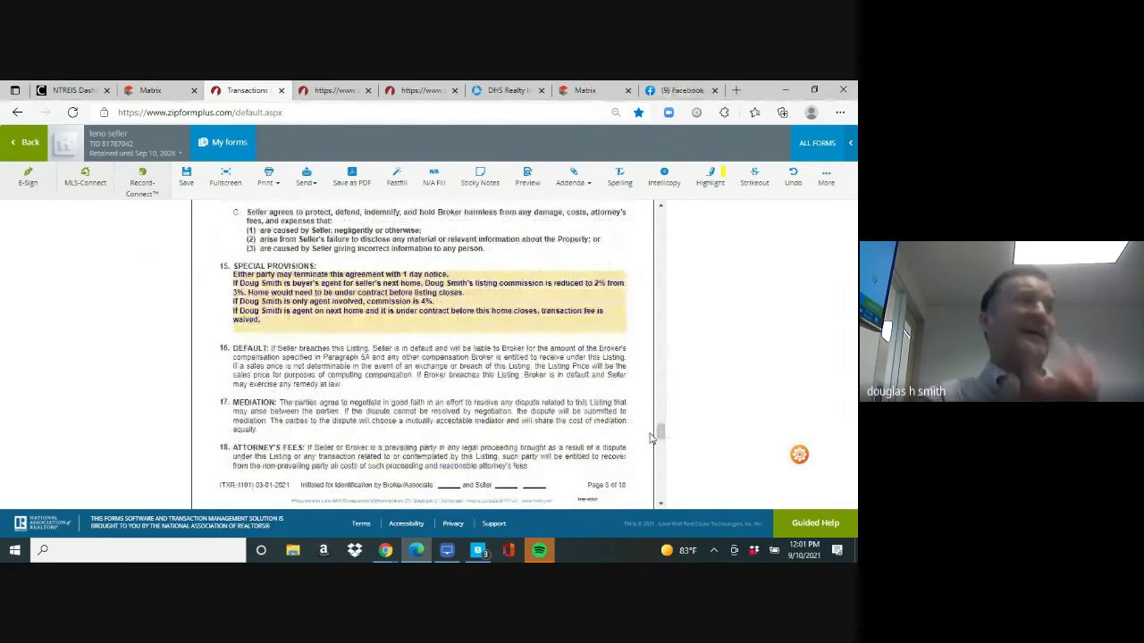